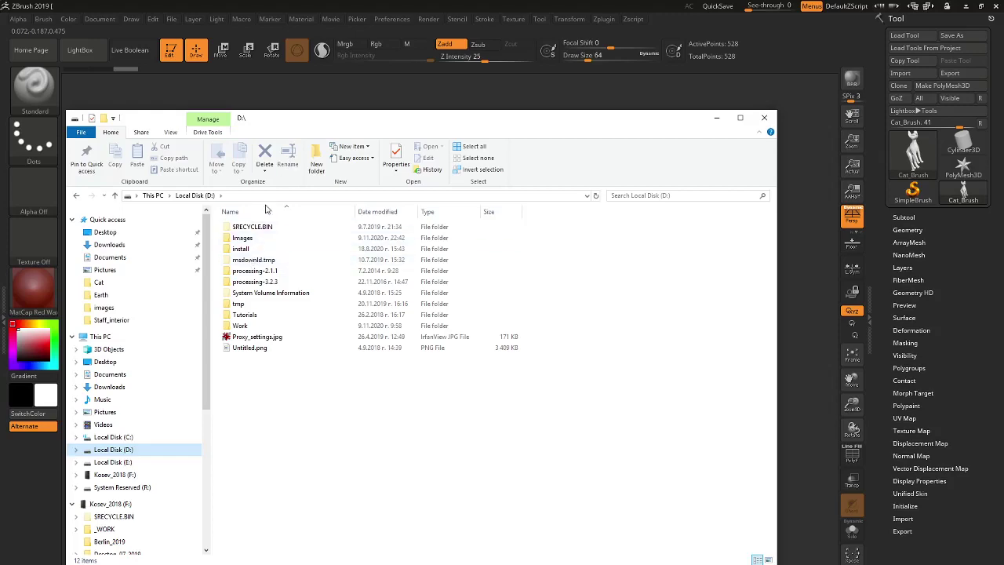
Move the Explorer window aside and browse to the D:\Images\Cat reference folder
drag(333, 120, 418, 130)
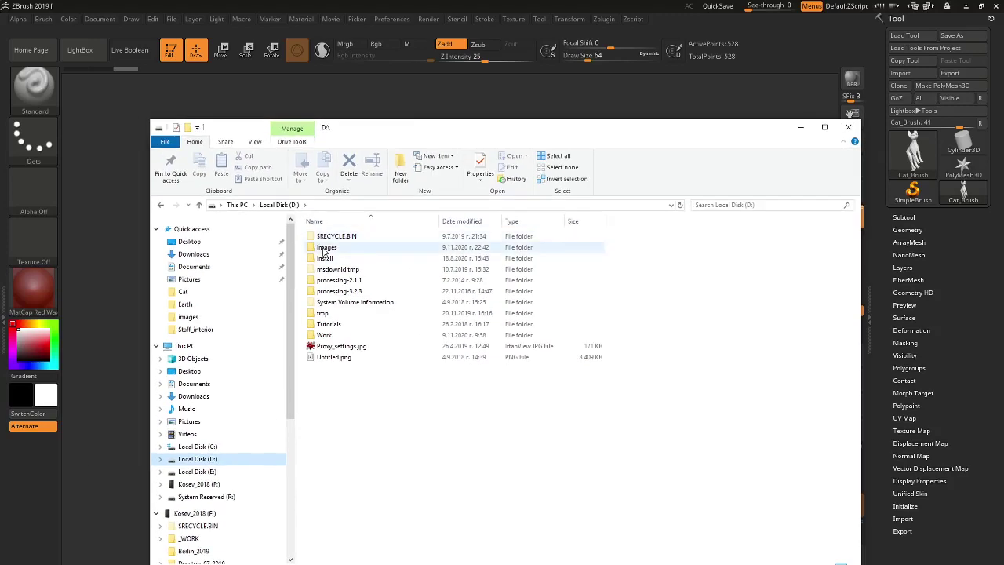
double_click(325, 247)
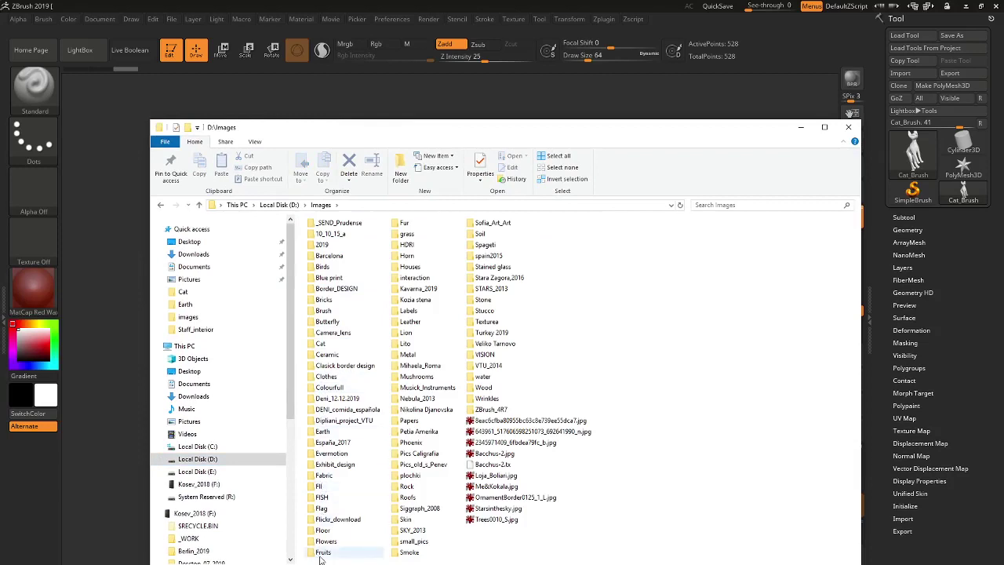
double_click(326, 344)
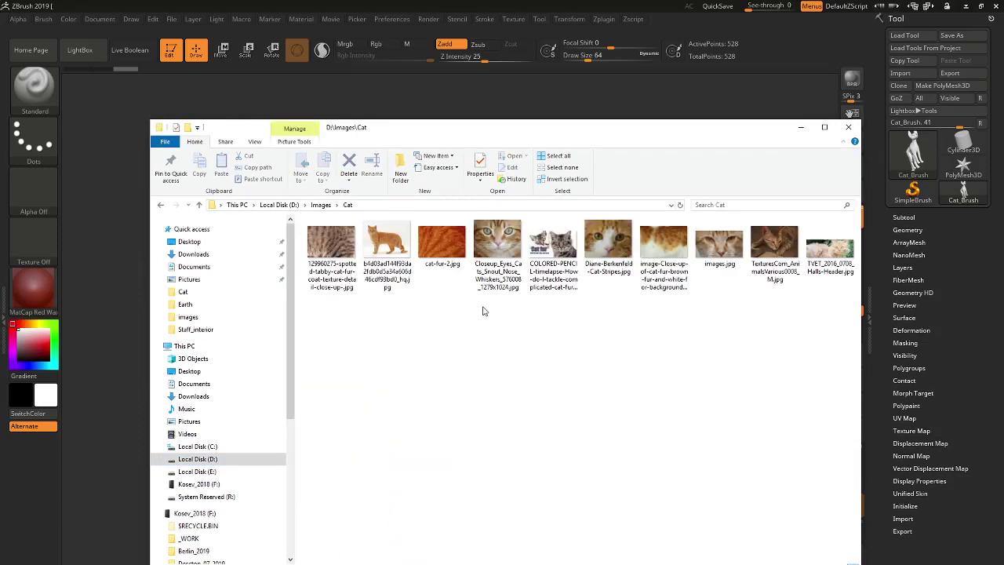
View the orange cat photo in IrfanView and move the viewer out of the way
click(390, 244)
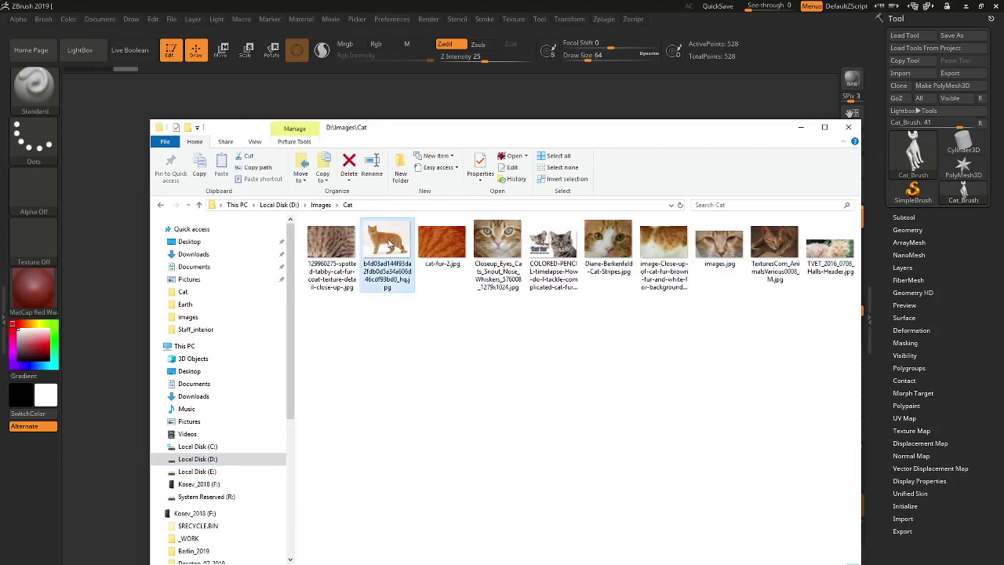
double_click(389, 244)
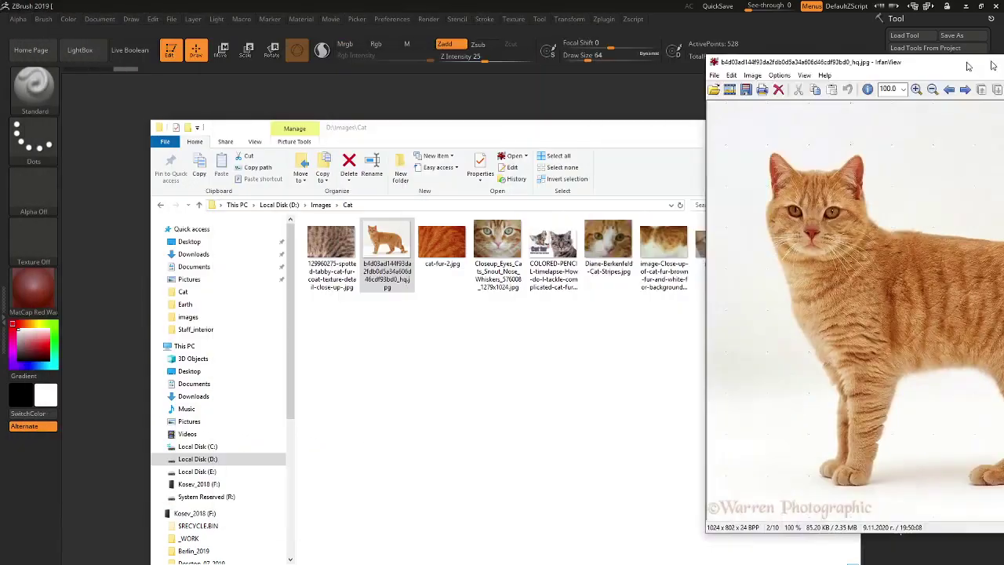
drag(267, 13, 1003, 16)
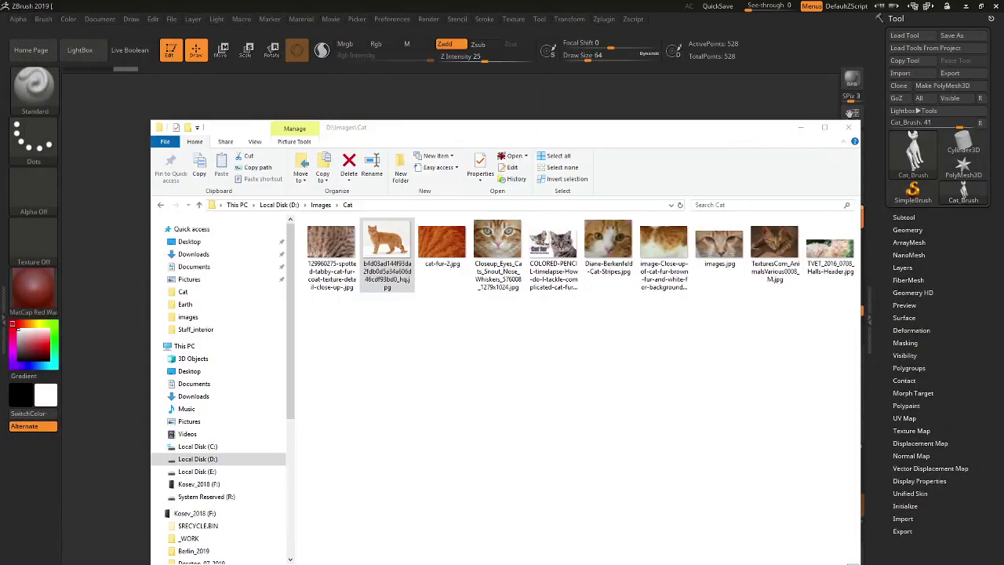
Minimize Explorer and orbit the 528-point Cat_Brush base mesh to a three-quarter front view
click(803, 130)
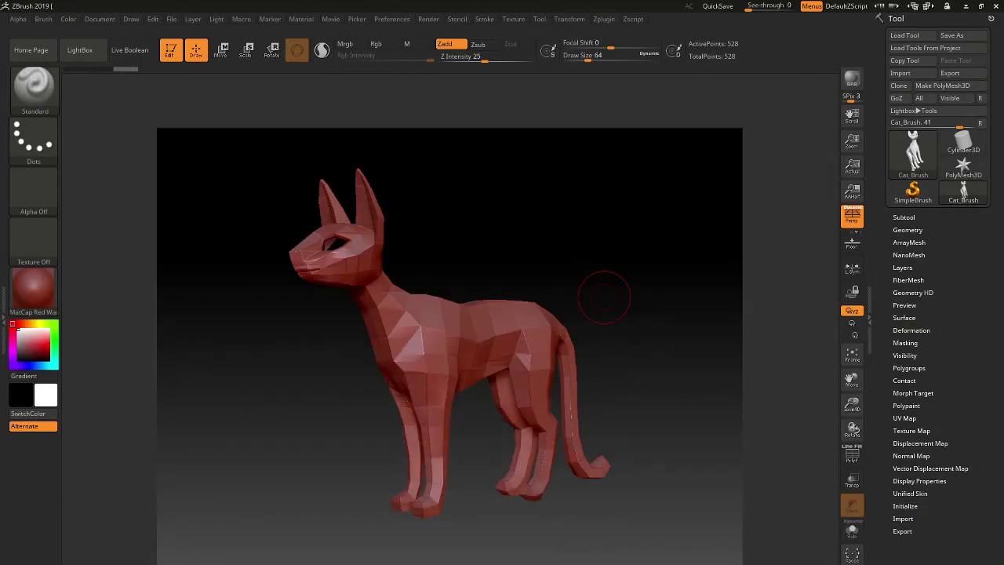
drag(653, 383, 625, 302)
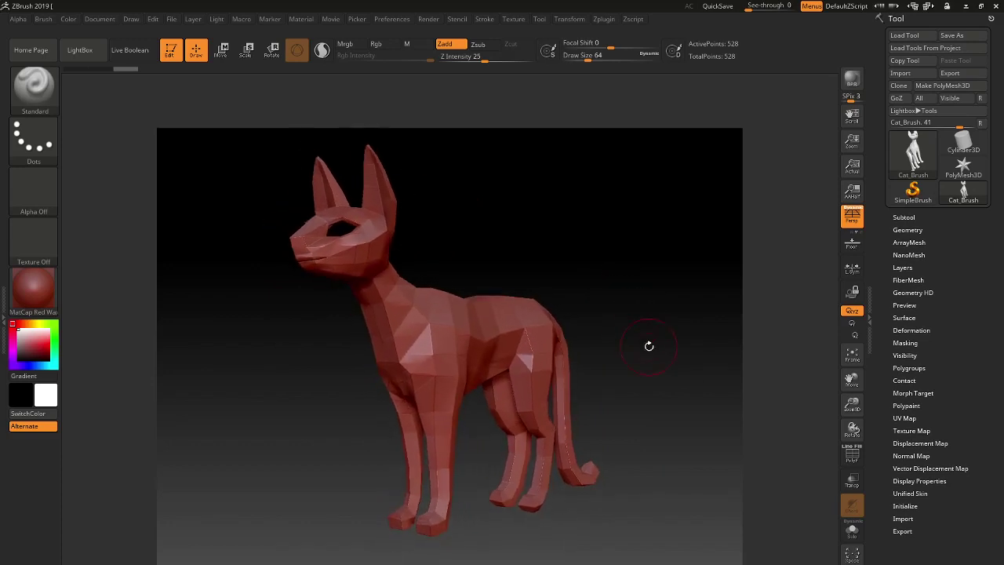
drag(648, 346, 639, 346)
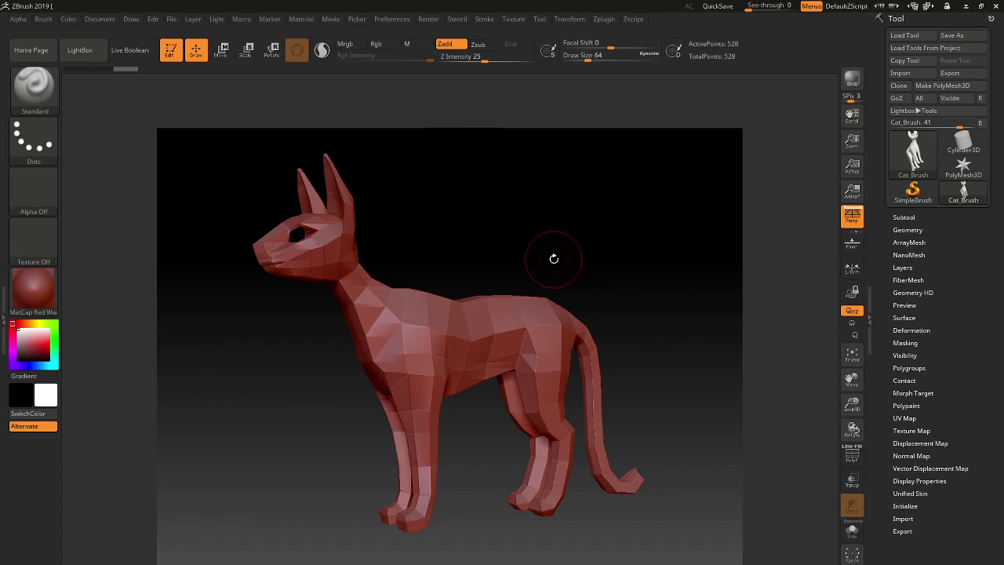
key(ctrl)
mouse_move(542, 253)
mouse_down()
mouse_move(572, 248)
mouse_move(533, 243)
mouse_up()
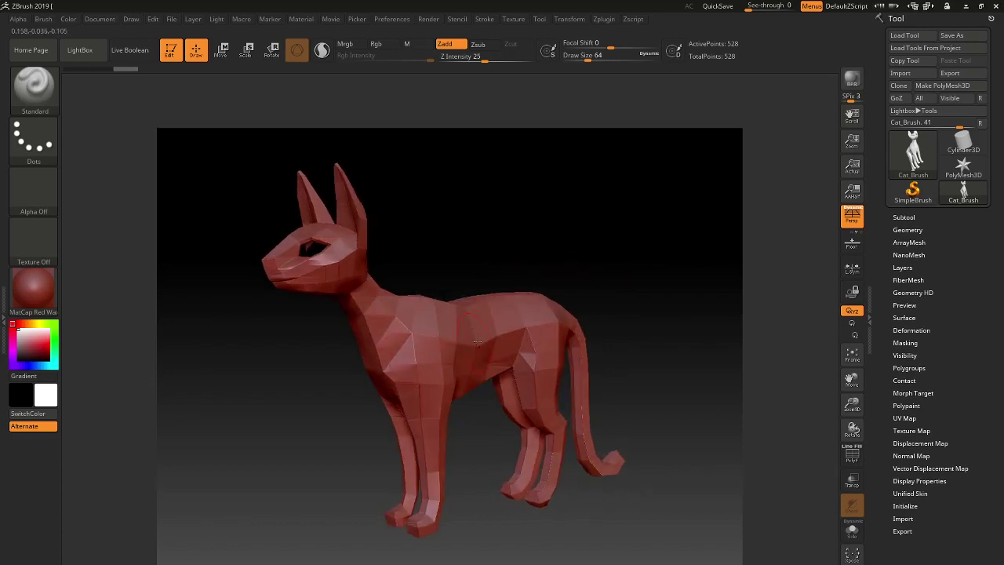
Subdivide Cat_Brush once with Ctrl+D to 2,093 points, then orbit around it to inspect
key(ctrl)
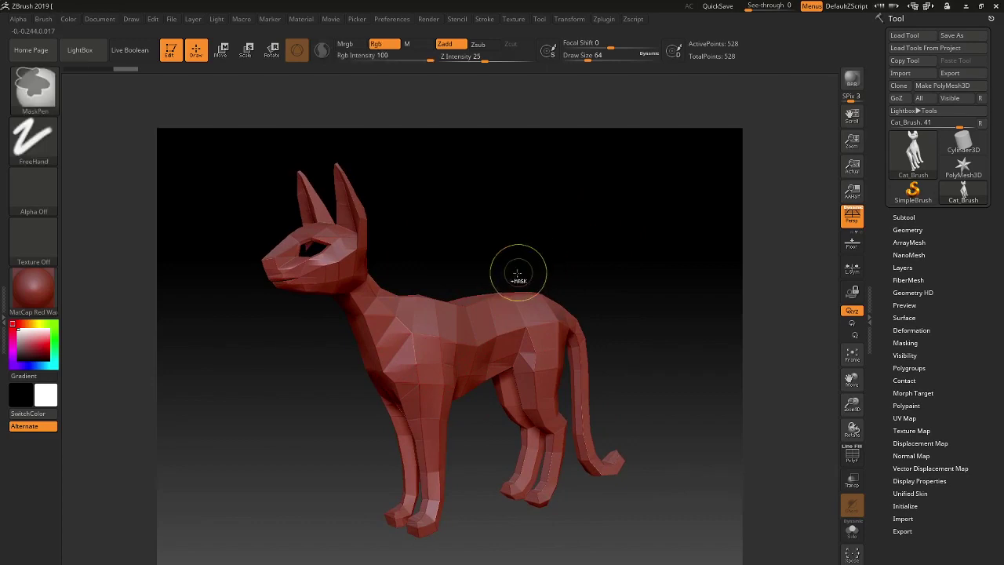
key(ctrl+d)
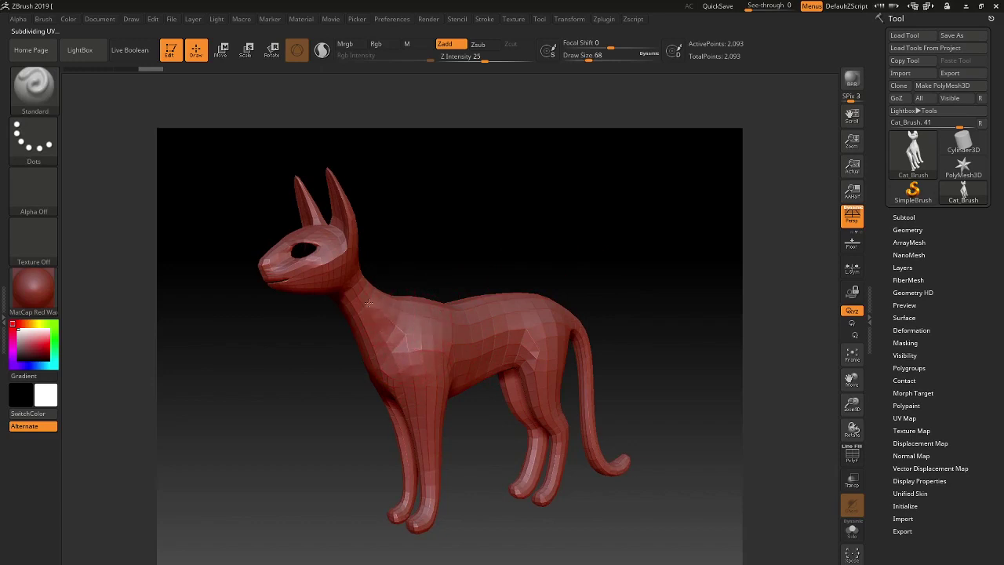
mouse_move(368, 294)
right_down()
mouse_move(426, 264)
mouse_move(362, 277)
right_up()
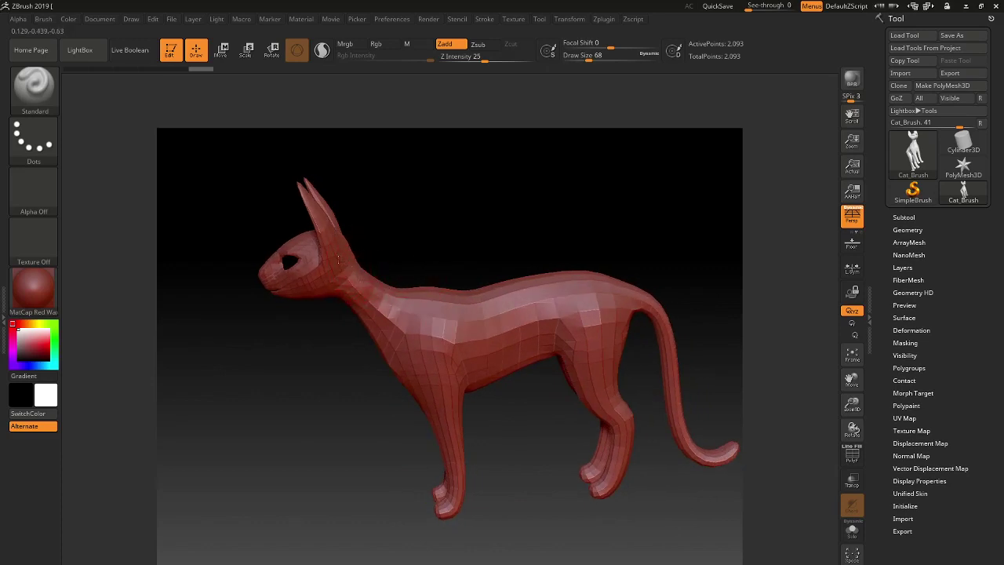
right_drag(440, 235, 457, 226)
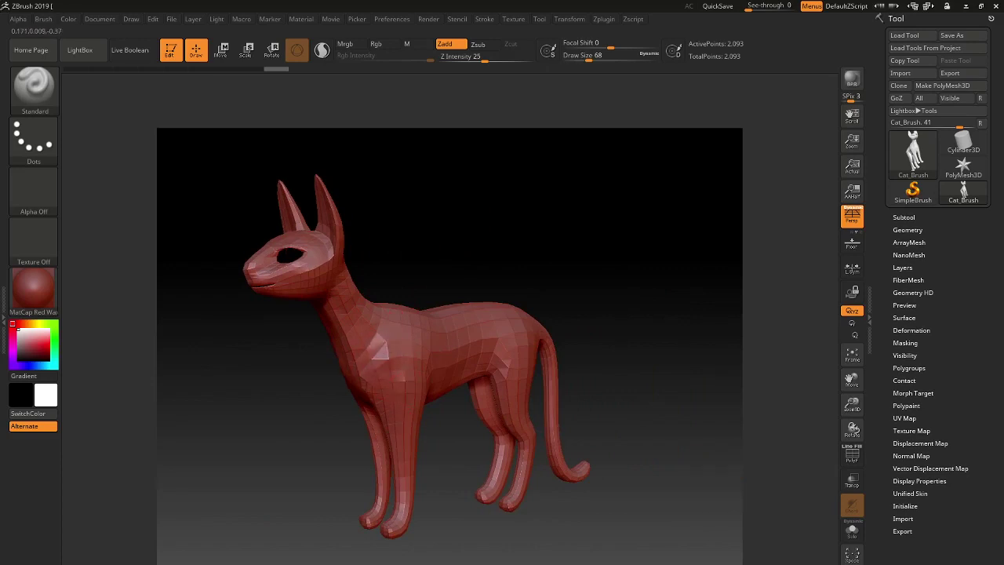
mouse_move(450, 259)
right_down()
mouse_move(428, 258)
mouse_move(440, 278)
mouse_move(375, 336)
right_up()
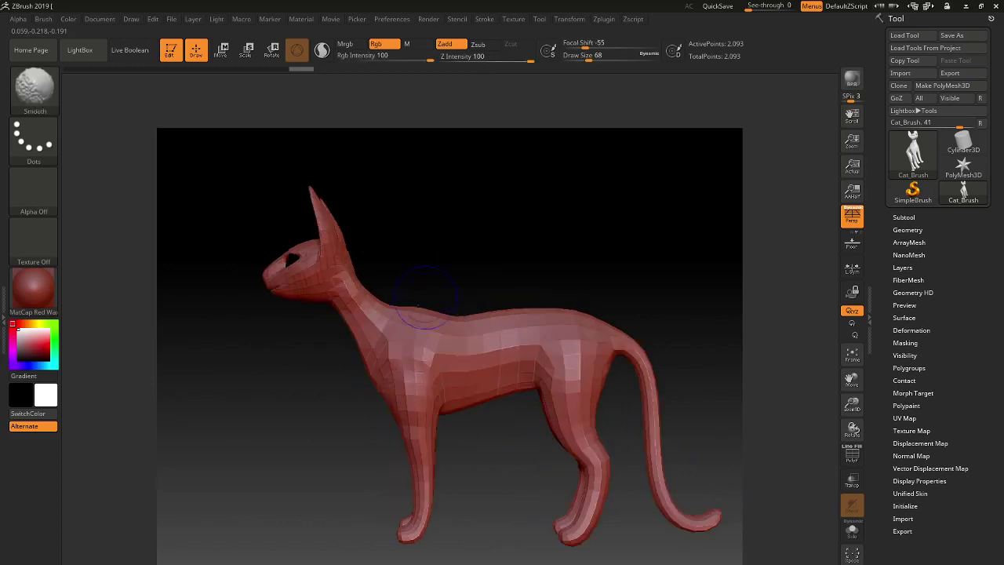
right_drag(450, 258, 422, 309)
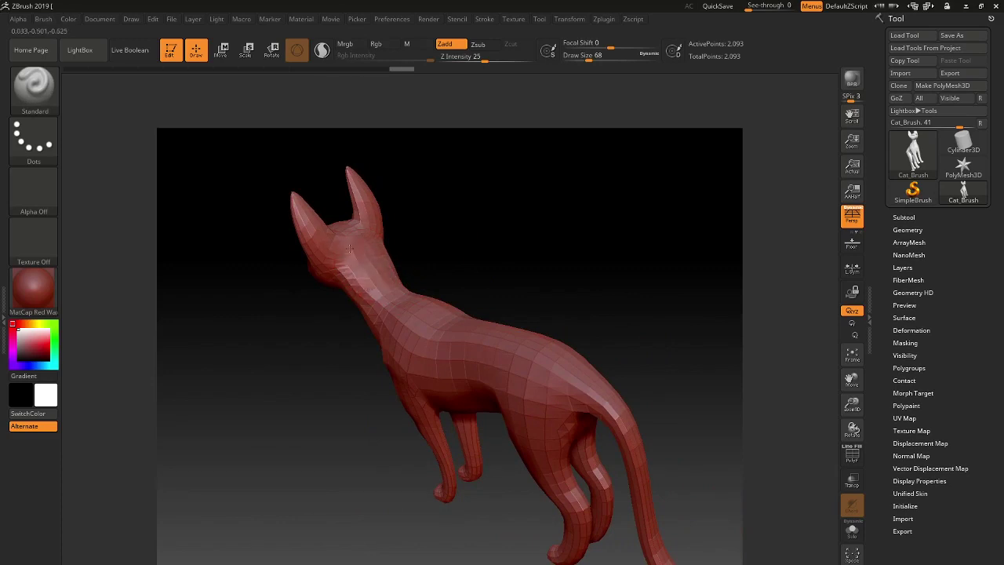
shift+right_drag(387, 270, 471, 310)
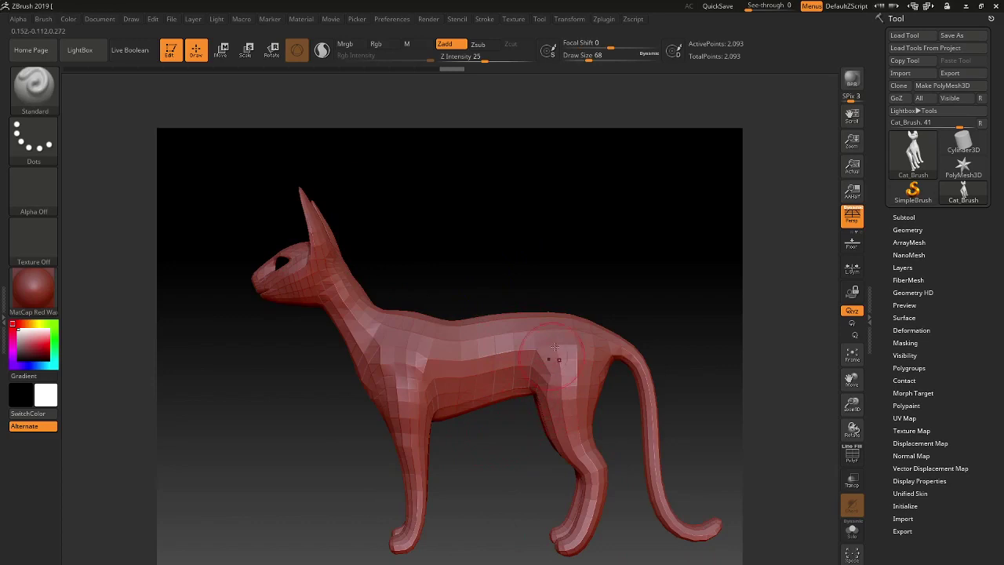
right_drag(587, 306, 573, 332)
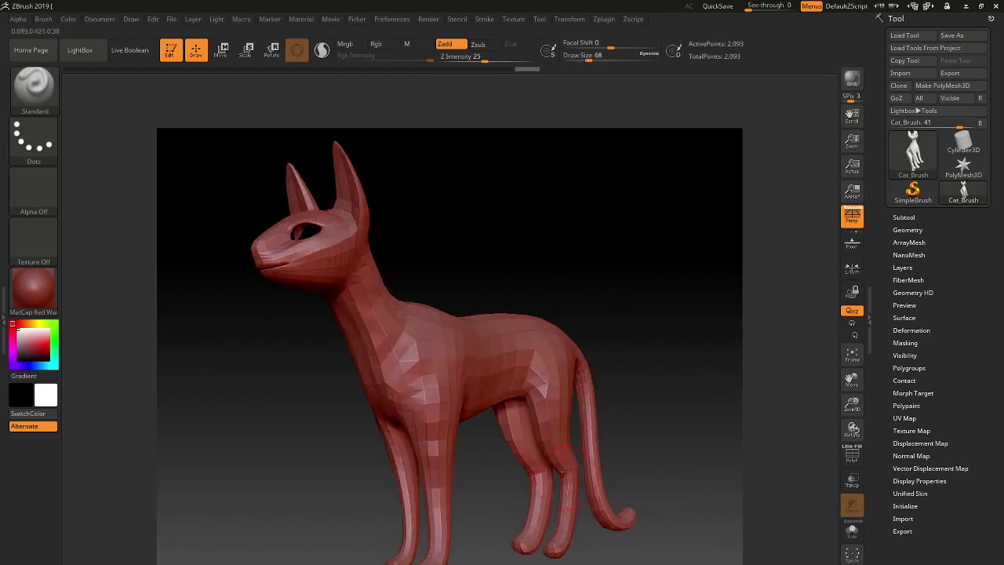
mouse_move(651, 338)
right_down()
mouse_move(650, 358)
mouse_move(668, 298)
mouse_move(576, 306)
right_up()
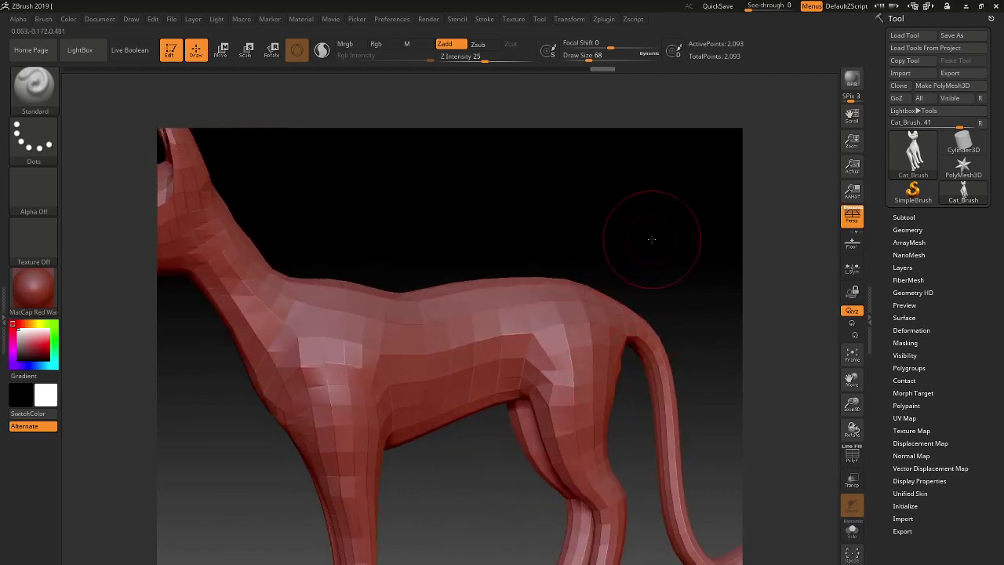
ctrl+right_drag(651, 231, 539, 314)
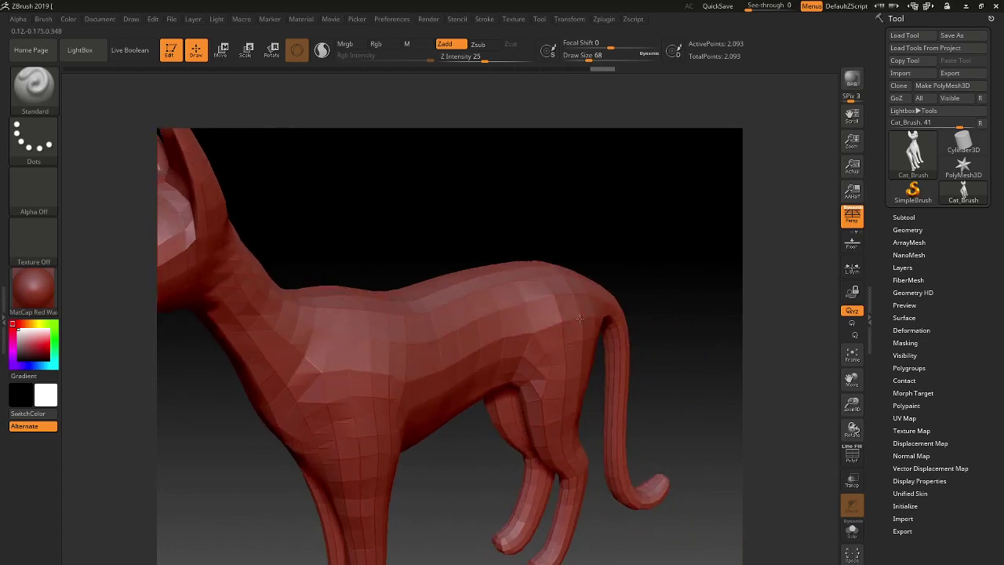
mouse_move(563, 452)
right_down()
mouse_move(678, 249)
mouse_move(641, 335)
mouse_move(604, 355)
right_up()
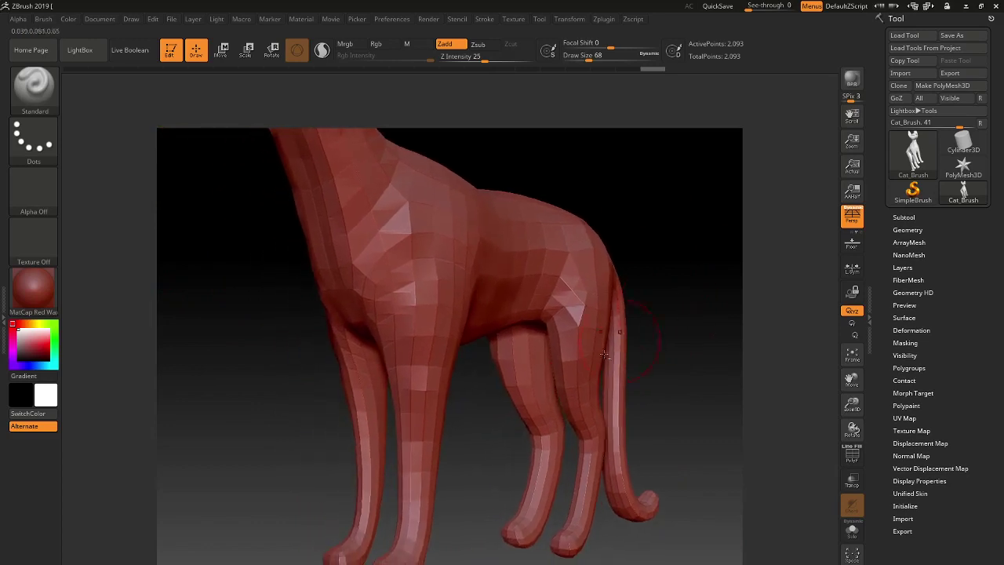
right_drag(485, 455, 475, 336)
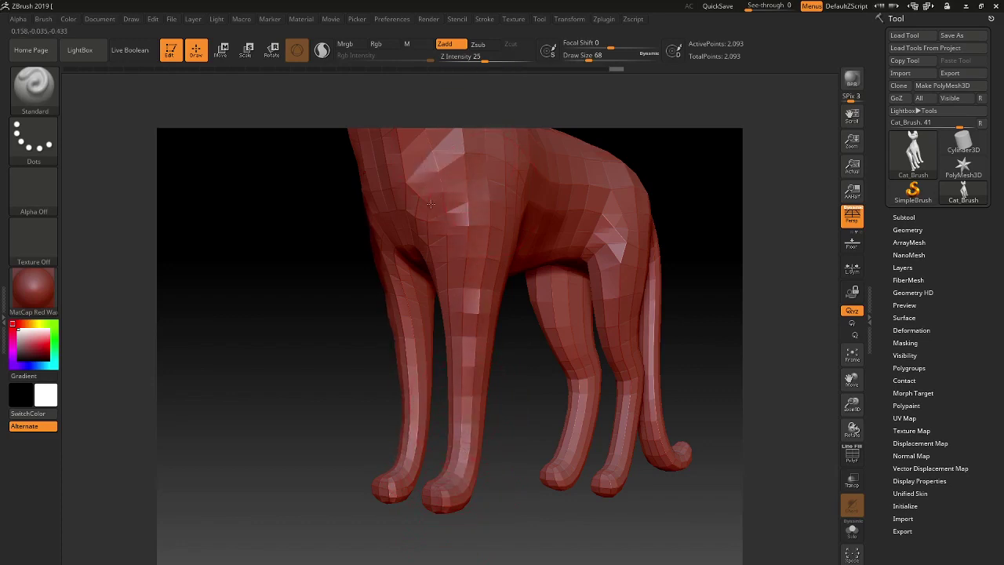
mouse_move(672, 254)
alt+mouse_down()
mouse_move(630, 359)
mouse_move(675, 431)
alt+mouse_up()
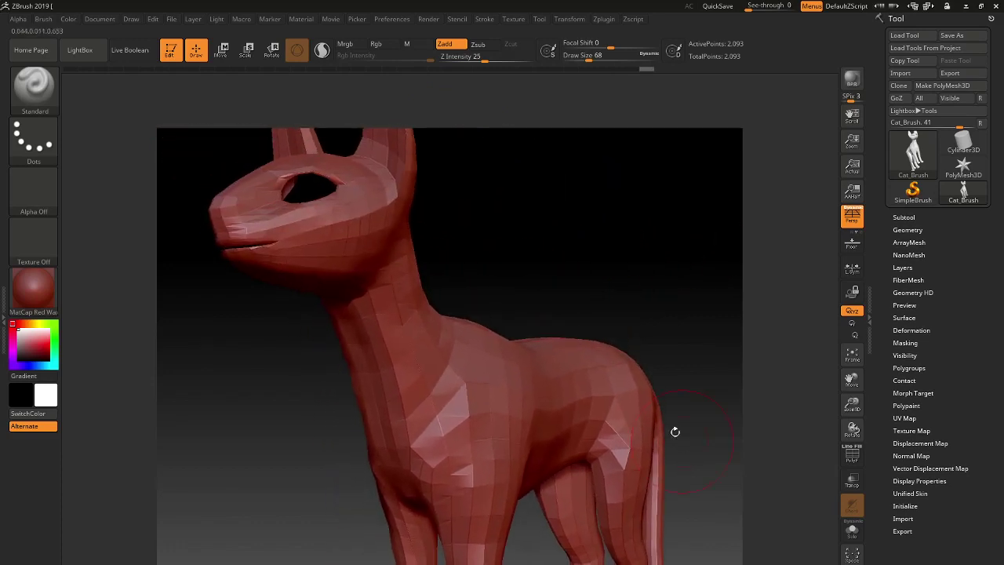
drag(565, 260, 511, 260)
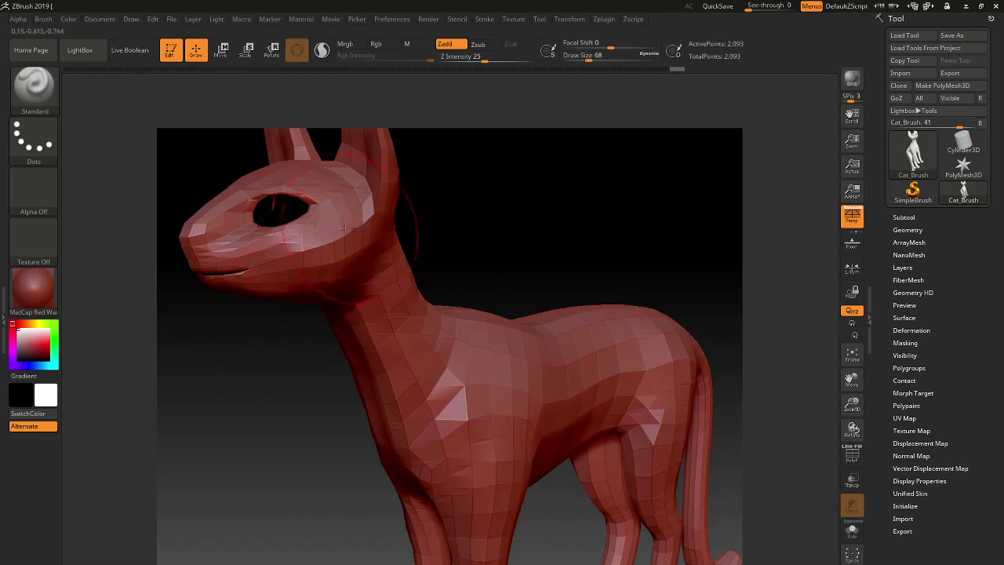
alt+drag(516, 220, 386, 233)
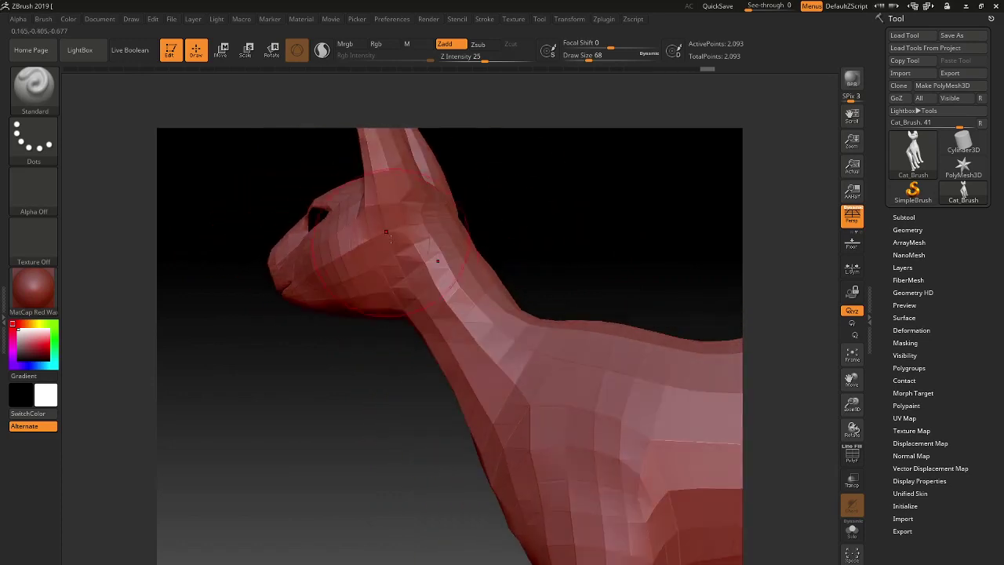
right_drag(365, 290, 330, 276)
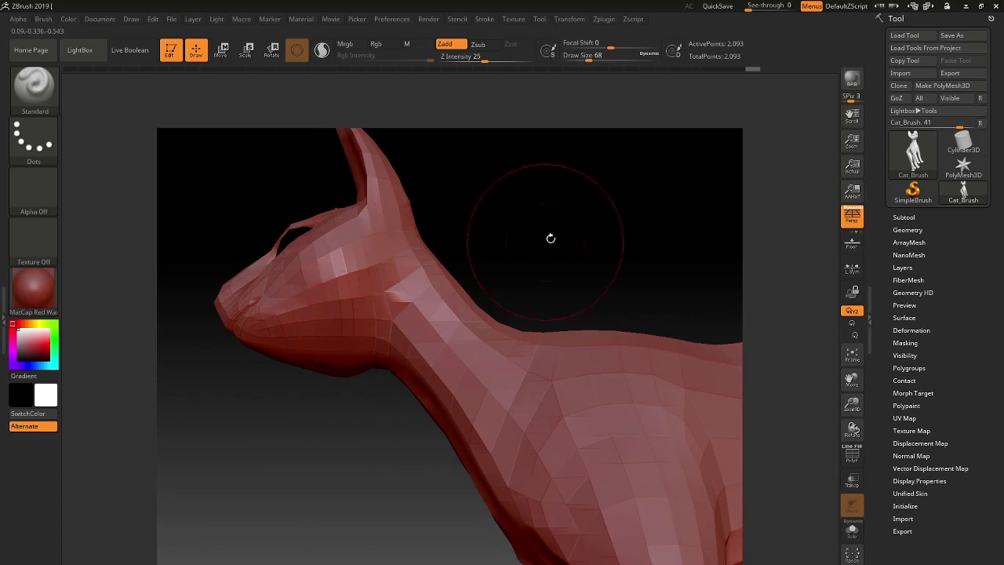
Orbit around the cat's head and ears and adjust the Draw Size with the bracket keys
mouse_move(549, 235)
right_down()
mouse_move(671, 371)
mouse_move(619, 359)
mouse_move(459, 359)
right_up()
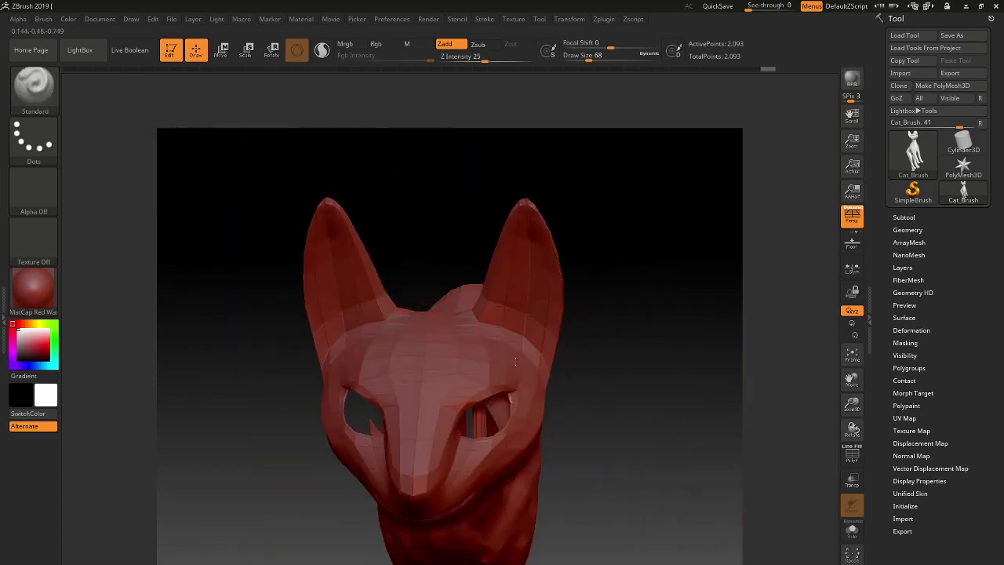
mouse_move(594, 313)
right_down()
mouse_move(597, 337)
mouse_move(465, 352)
right_up()
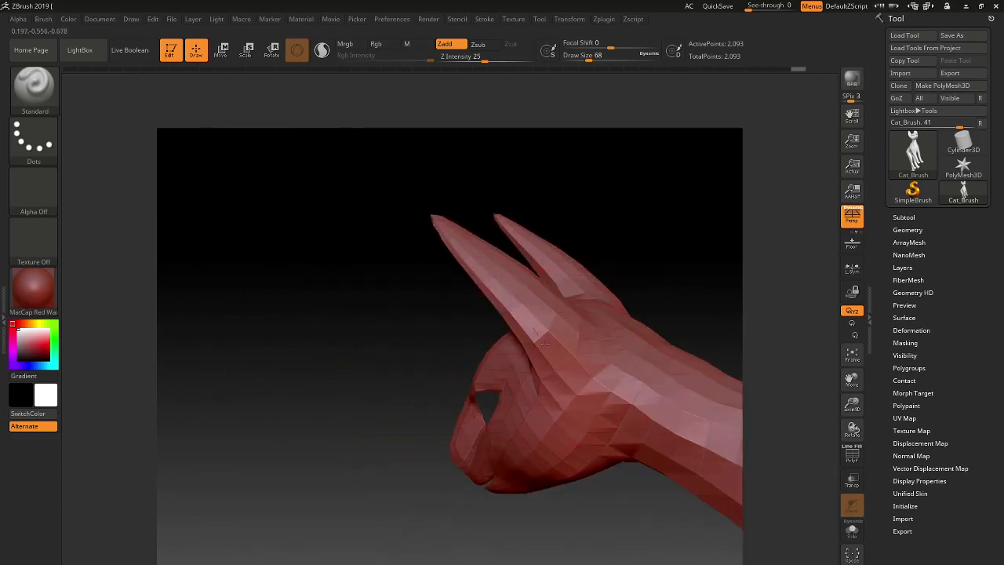
right_drag(408, 321, 397, 327)
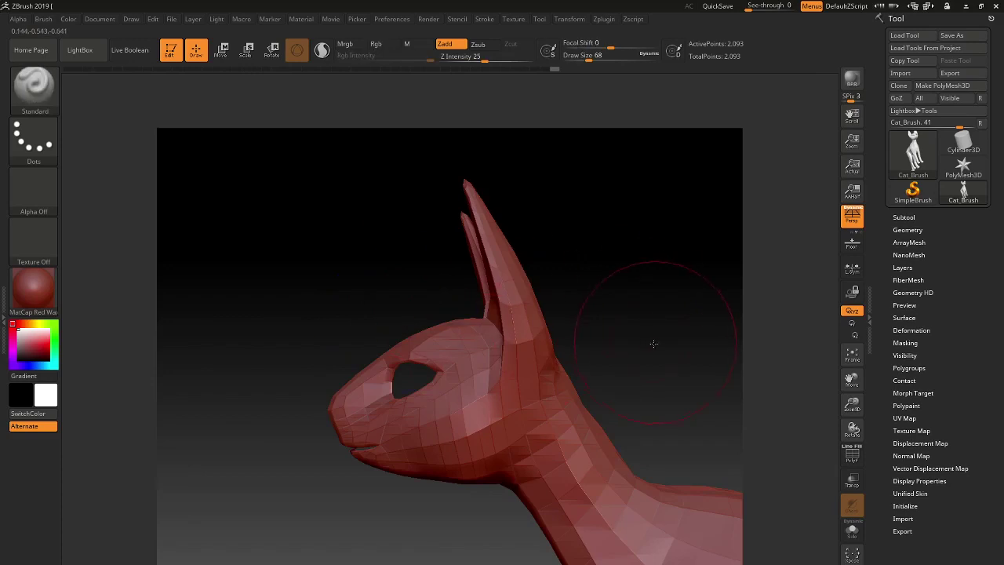
mouse_move(654, 343)
right_down()
mouse_move(626, 356)
mouse_move(549, 310)
right_up()
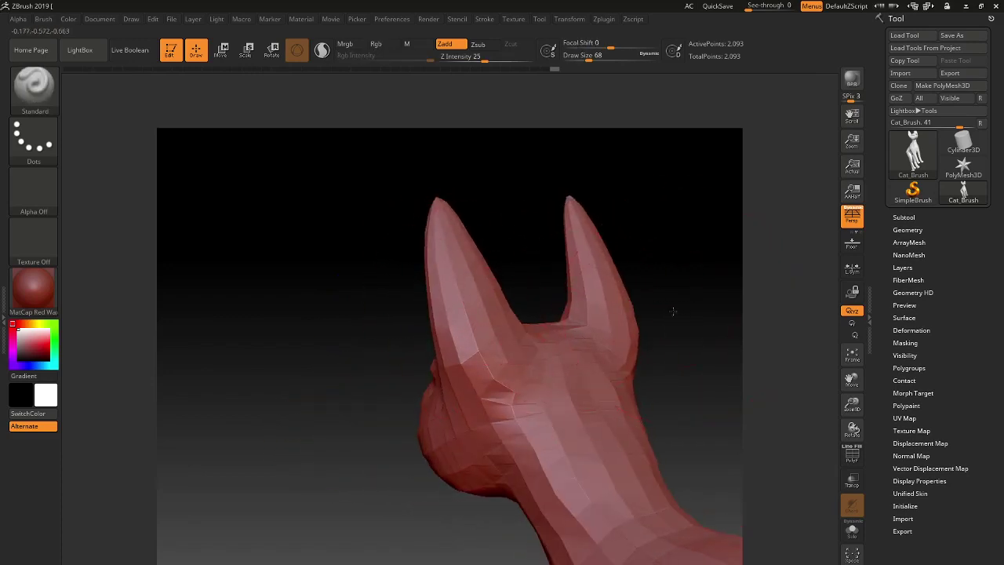
right_drag(673, 311, 539, 314)
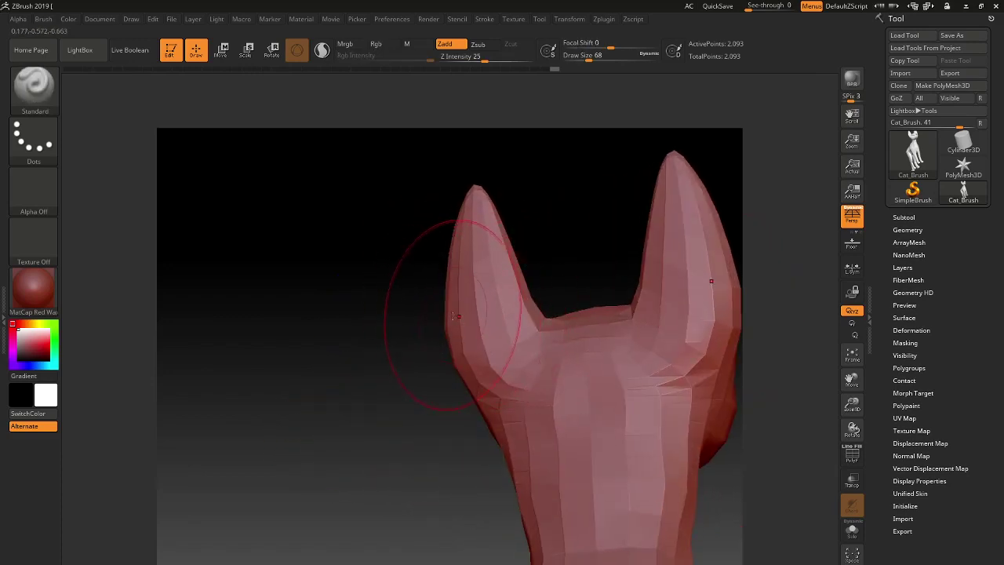
key(bracketright)
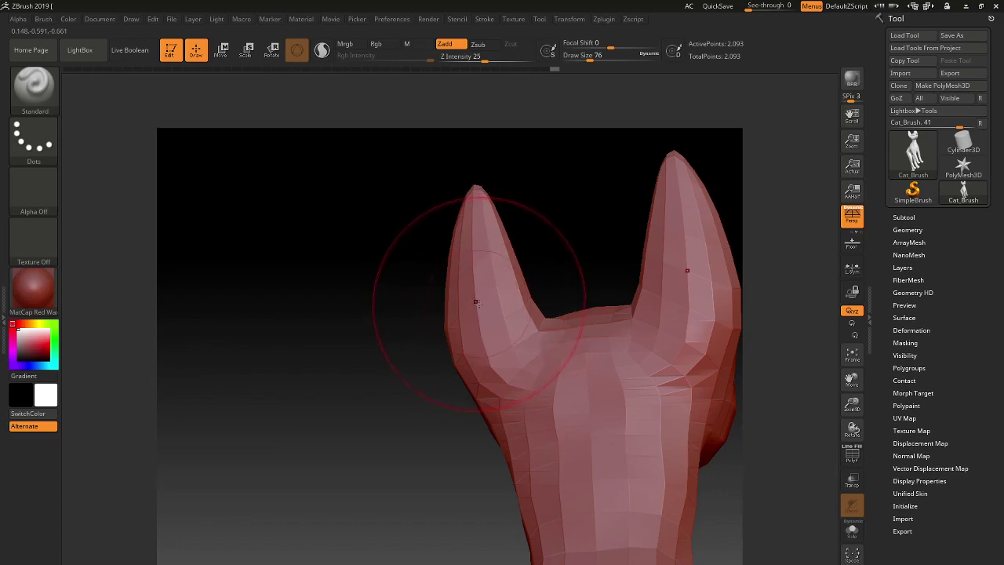
key(bracketleft)
key(bracketleft)
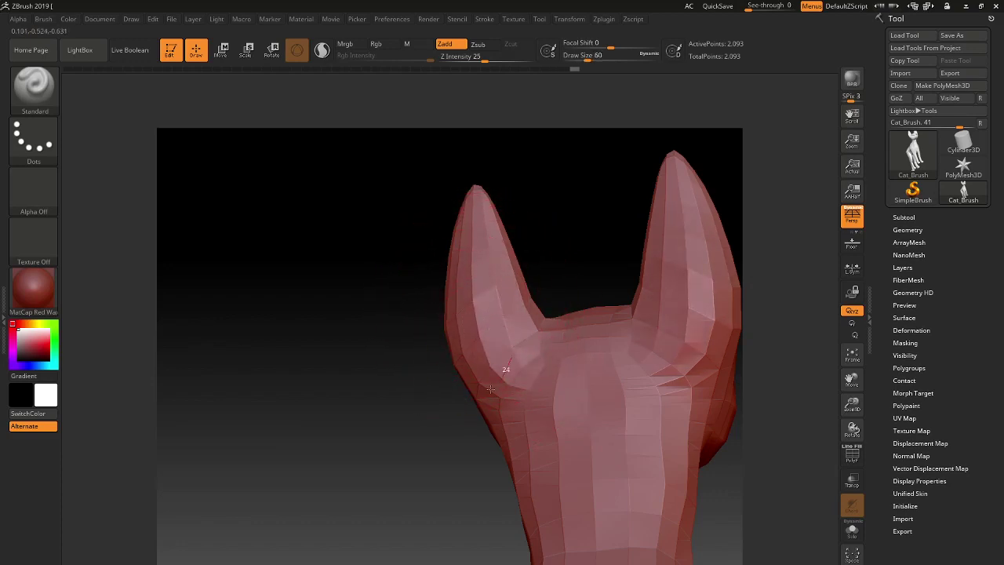
Sculpt ridges along the back of the head and neck with the Standard brush
right_drag(521, 339, 561, 450)
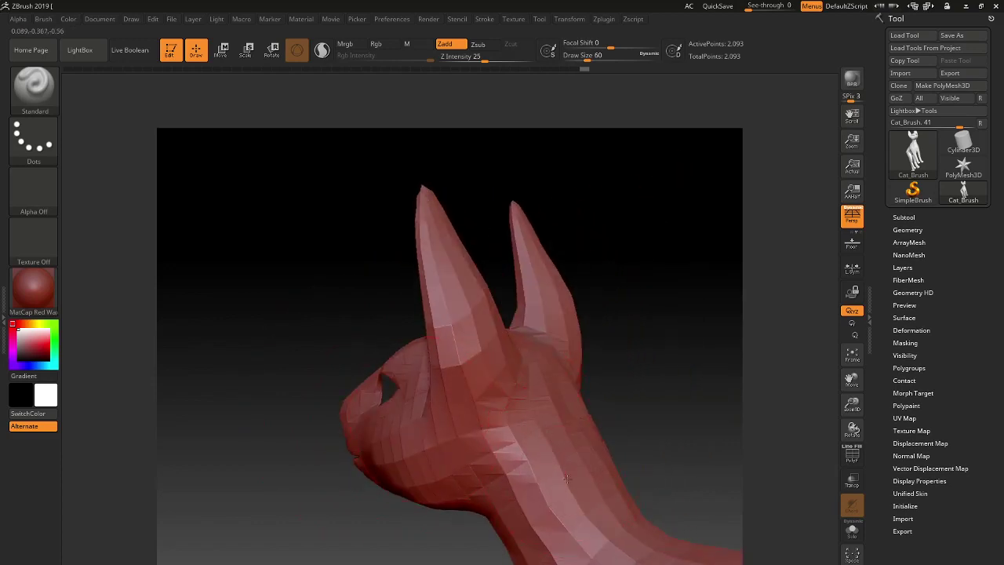
mouse_move(670, 428)
mouse_down()
mouse_move(579, 309)
mouse_move(560, 276)
mouse_move(568, 264)
mouse_move(386, 274)
mouse_up()
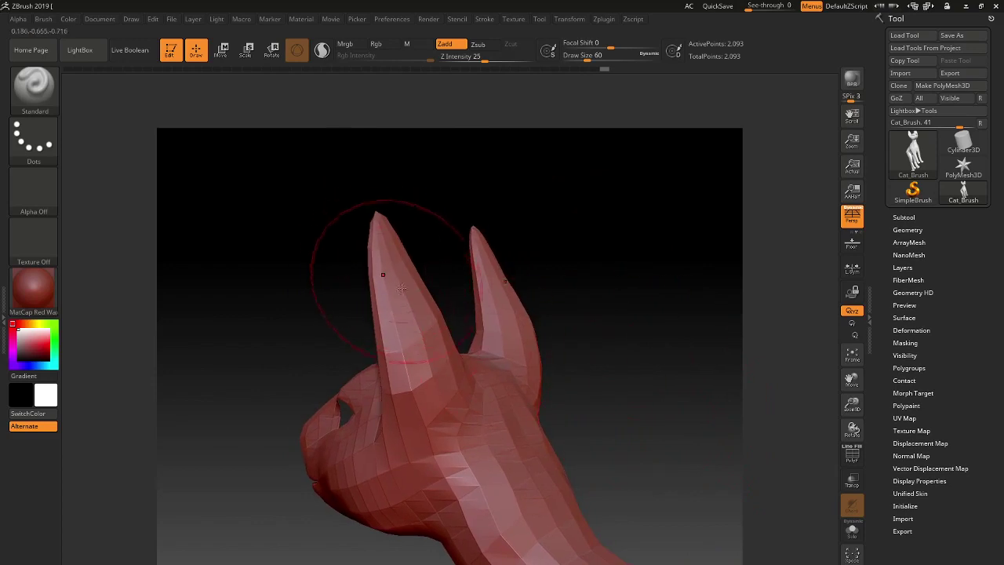
mouse_move(358, 225)
mouse_down()
mouse_move(628, 348)
mouse_move(423, 381)
mouse_up()
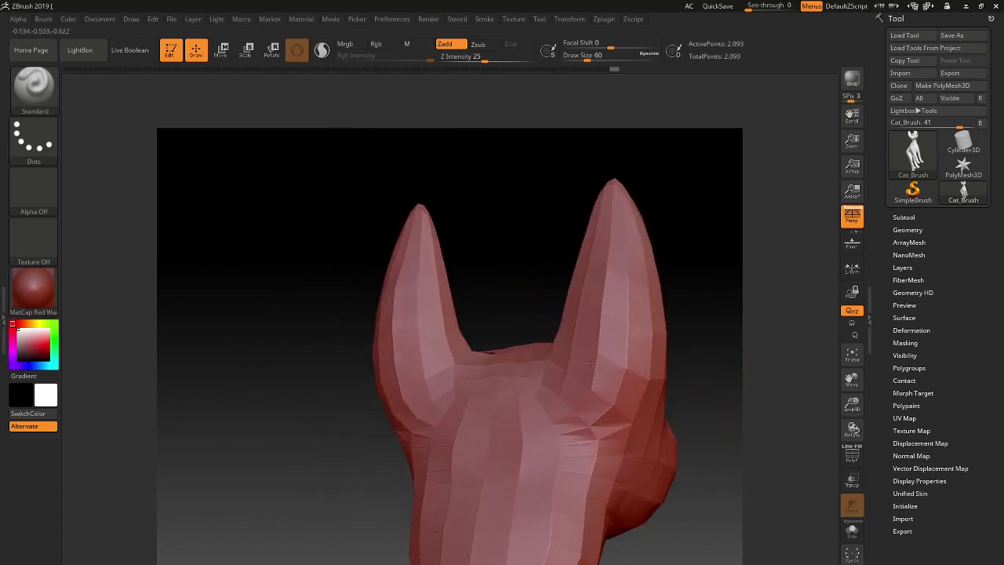
mouse_move(412, 394)
right_down()
mouse_move(634, 426)
mouse_move(594, 354)
mouse_move(396, 405)
right_up()
mouse_move(396, 405)
mouse_down()
mouse_move(416, 376)
mouse_move(442, 392)
mouse_up()
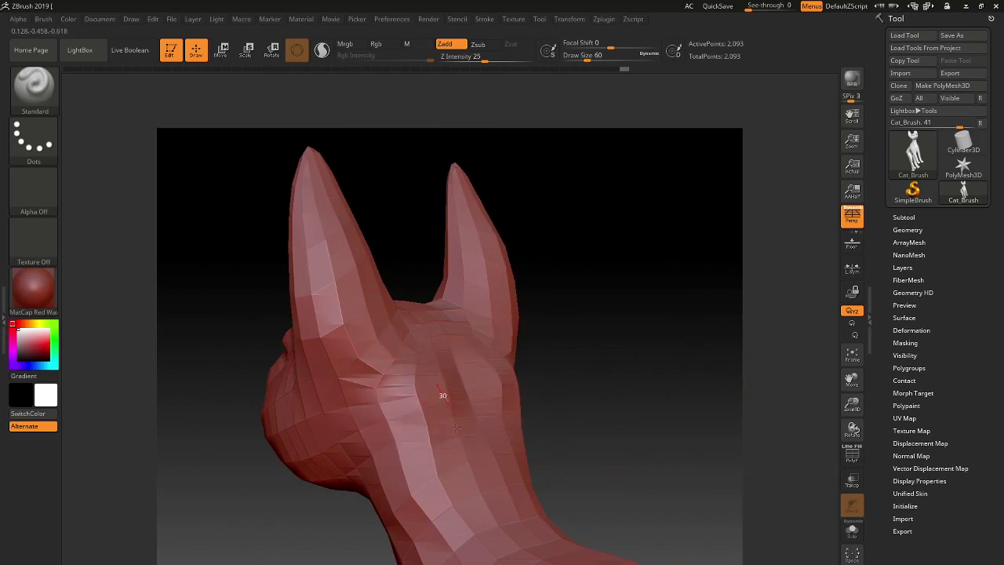
Smooth down the new neck ridges and check both ears from an upright view
shift+right_drag(495, 530, 651, 370)
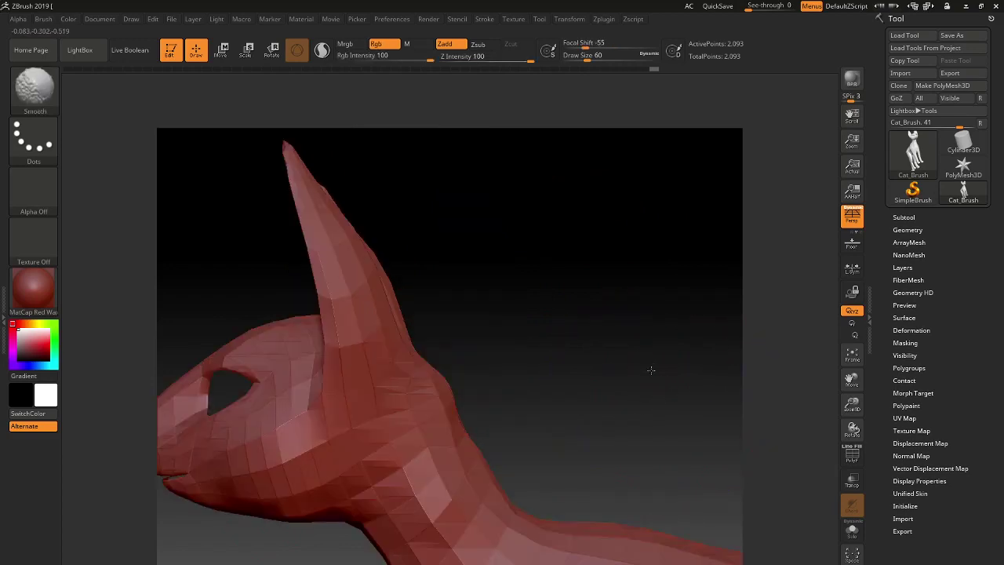
mouse_move(464, 392)
shift+mouse_down()
mouse_move(451, 408)
mouse_move(440, 369)
shift+mouse_up()
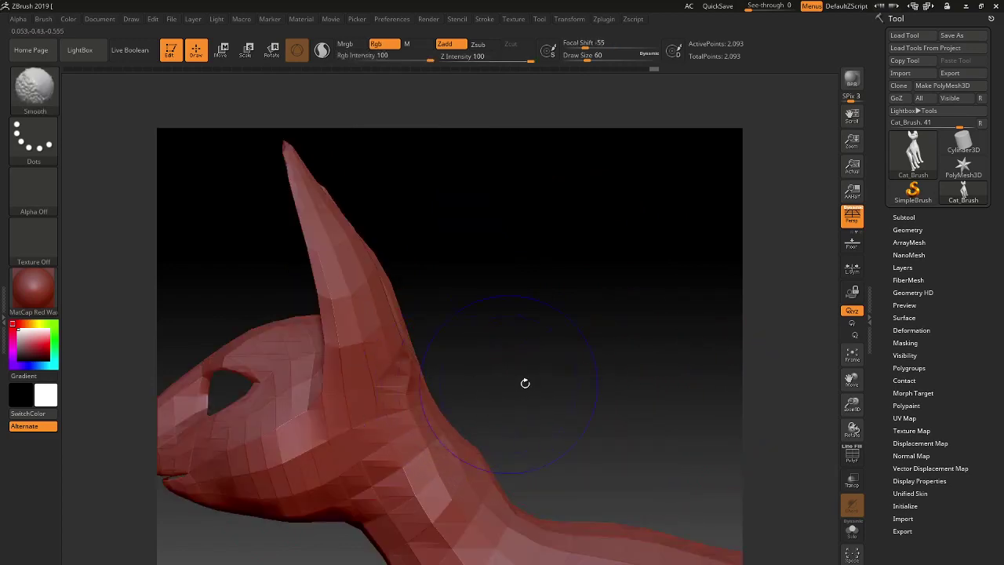
drag(569, 390, 408, 404)
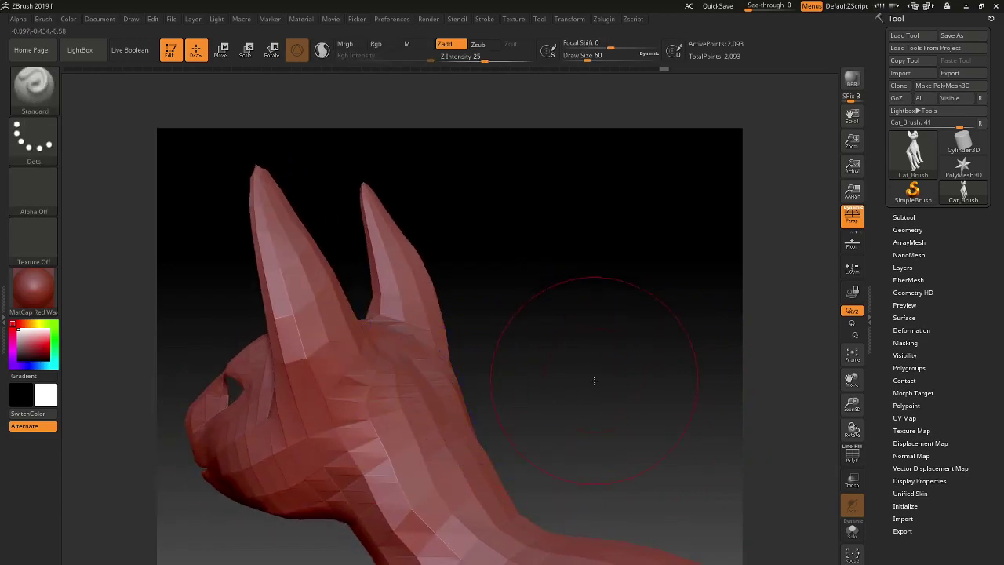
mouse_move(594, 381)
mouse_down()
mouse_move(594, 316)
mouse_move(591, 383)
mouse_move(608, 331)
mouse_move(562, 260)
mouse_move(523, 224)
mouse_up()
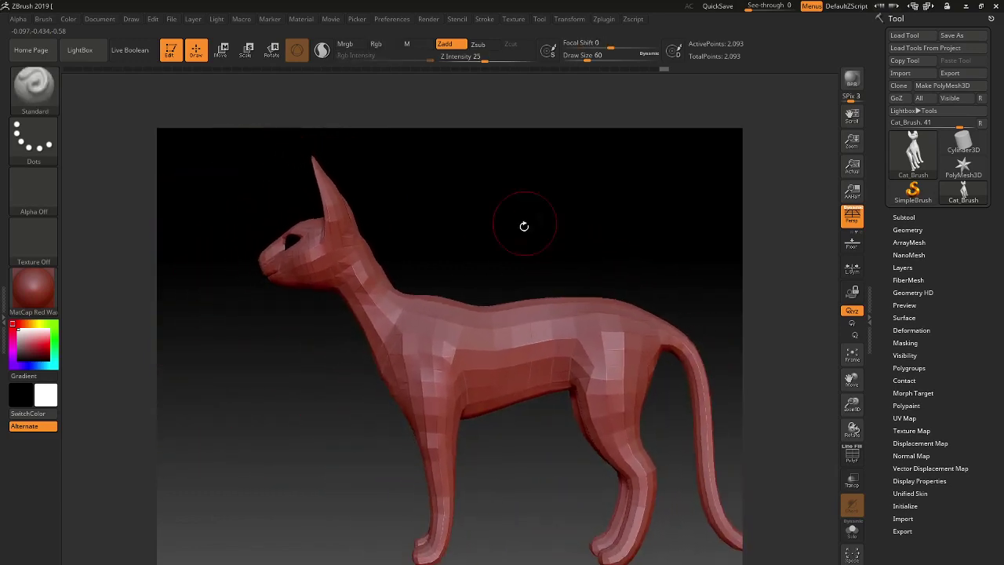
Orbit around the whole cat to inspect its body, legs and tail
drag(562, 251, 518, 262)
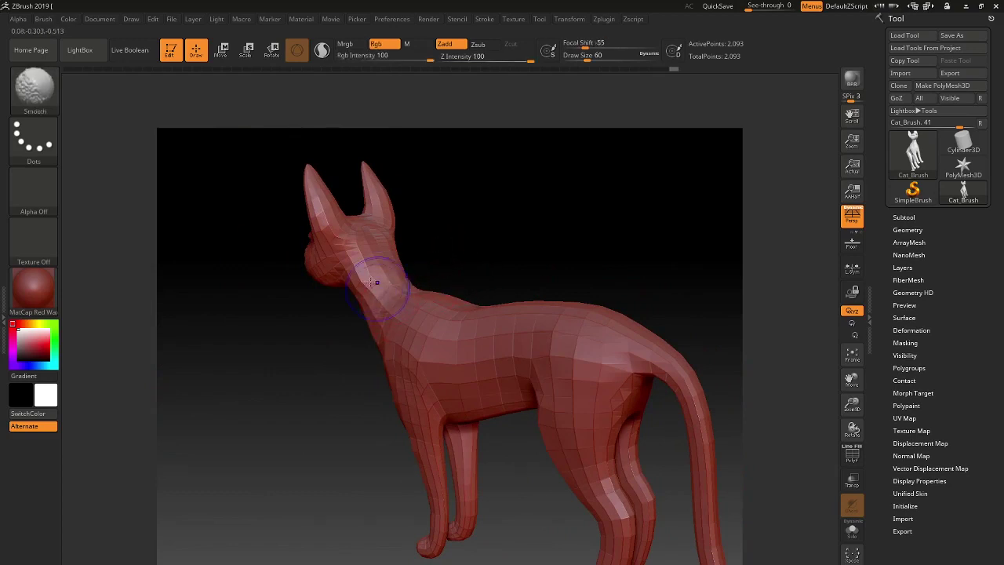
mouse_move(539, 260)
mouse_down()
mouse_move(583, 241)
mouse_move(482, 325)
mouse_up()
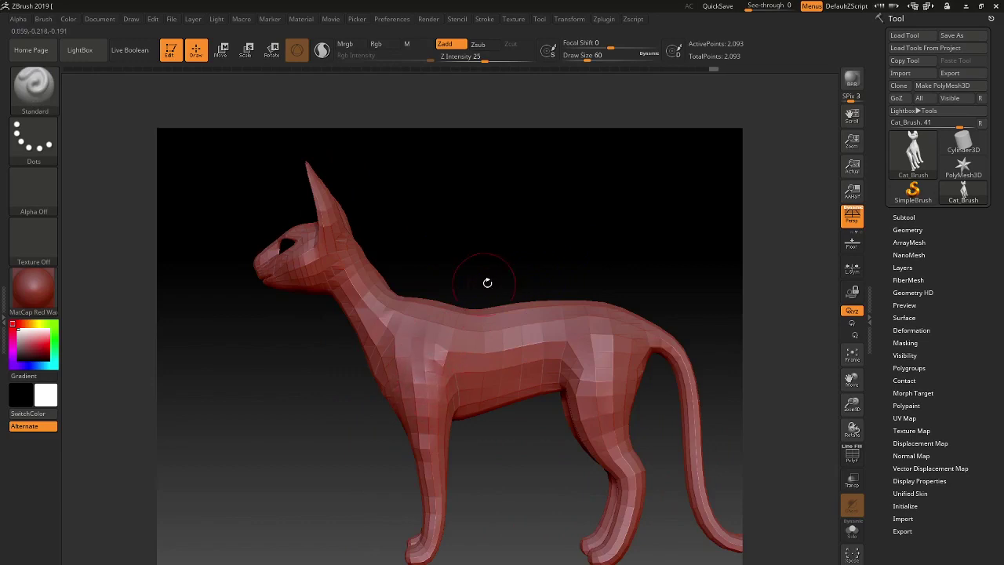
mouse_move(487, 280)
mouse_down()
mouse_move(522, 274)
mouse_move(489, 275)
mouse_up()
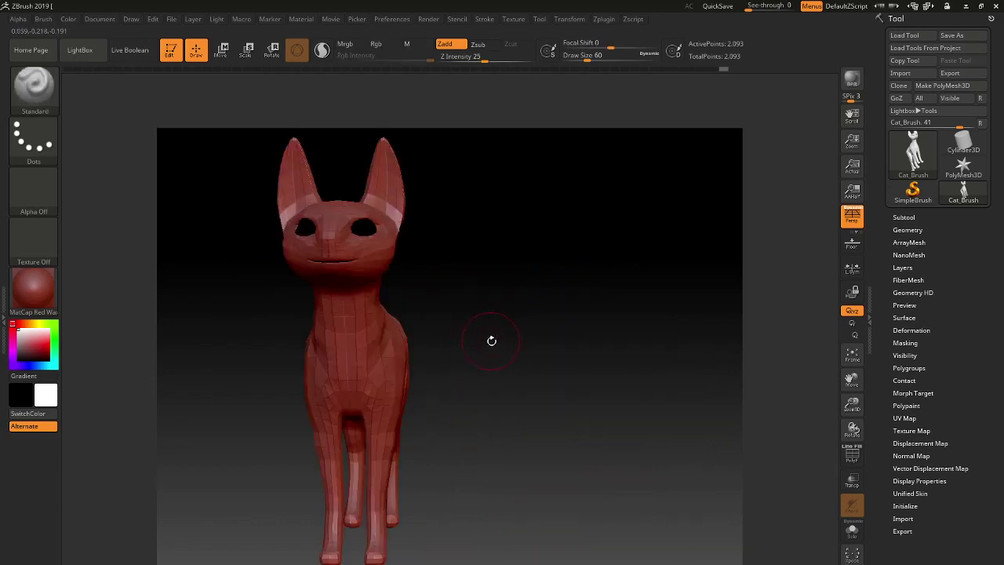
drag(491, 341, 576, 402)
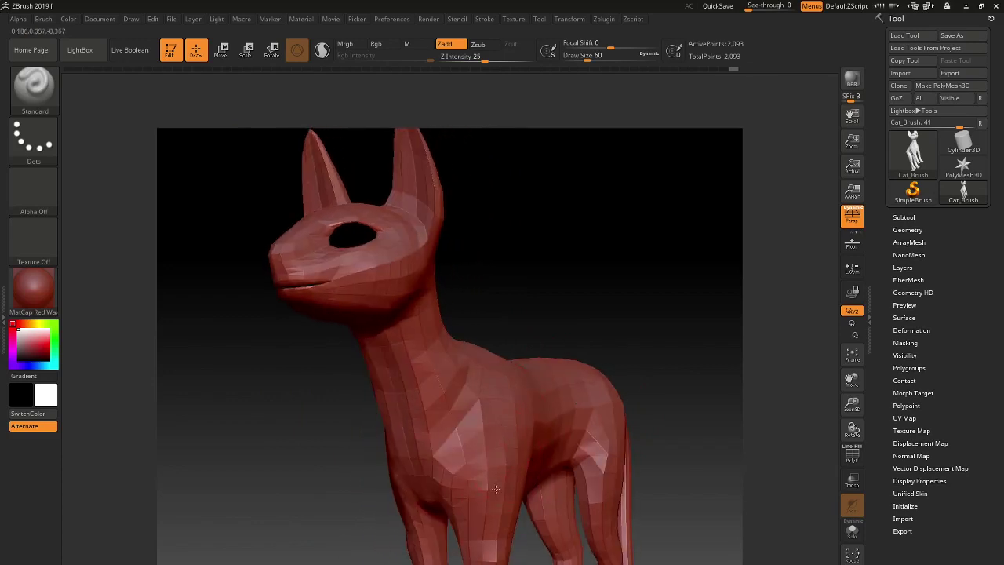
drag(619, 305, 577, 270)
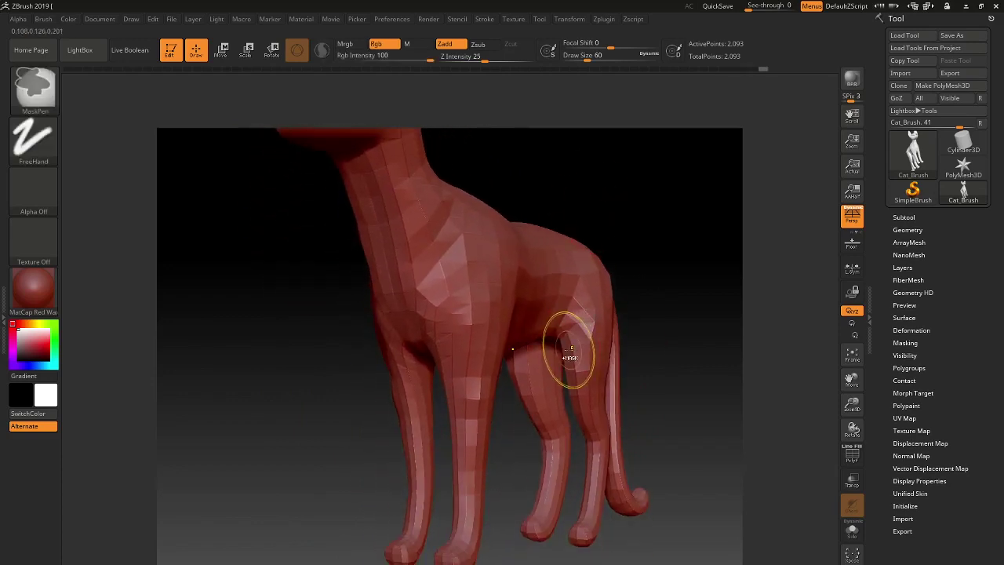
mouse_move(628, 410)
mouse_down()
mouse_move(596, 363)
mouse_move(634, 361)
mouse_up()
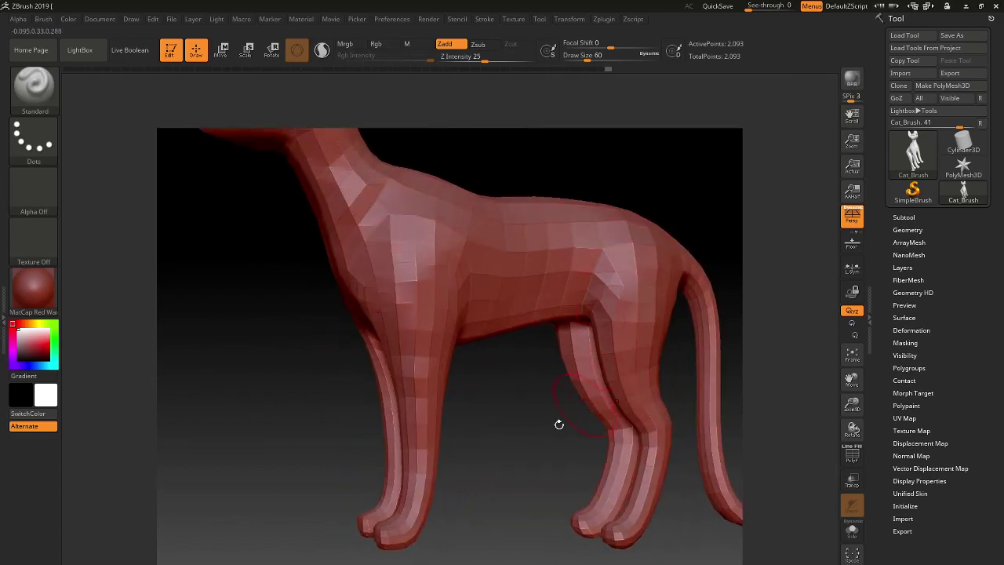
mouse_move(558, 421)
mouse_down()
mouse_move(473, 477)
mouse_move(610, 208)
mouse_move(599, 260)
mouse_up()
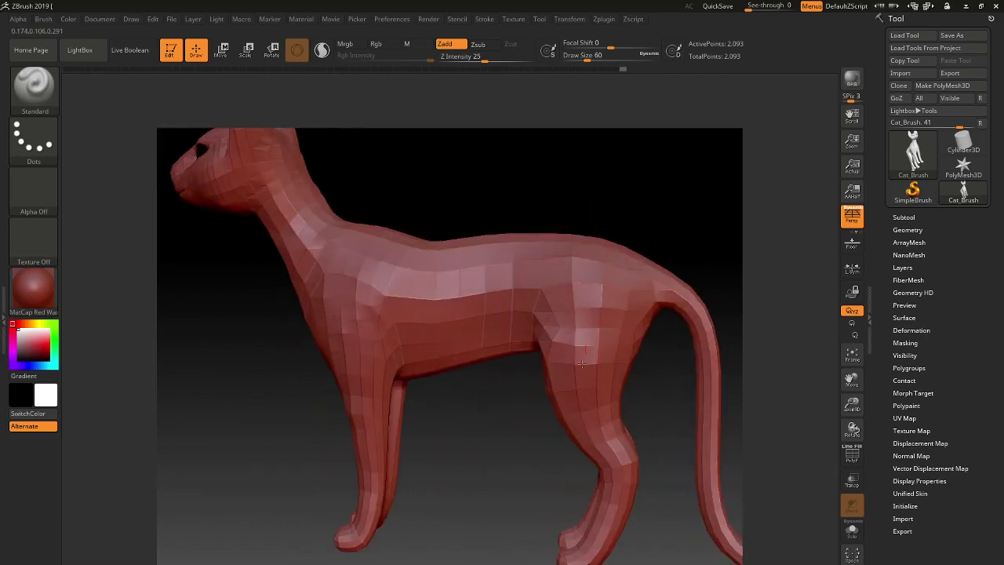
drag(488, 516, 624, 407)
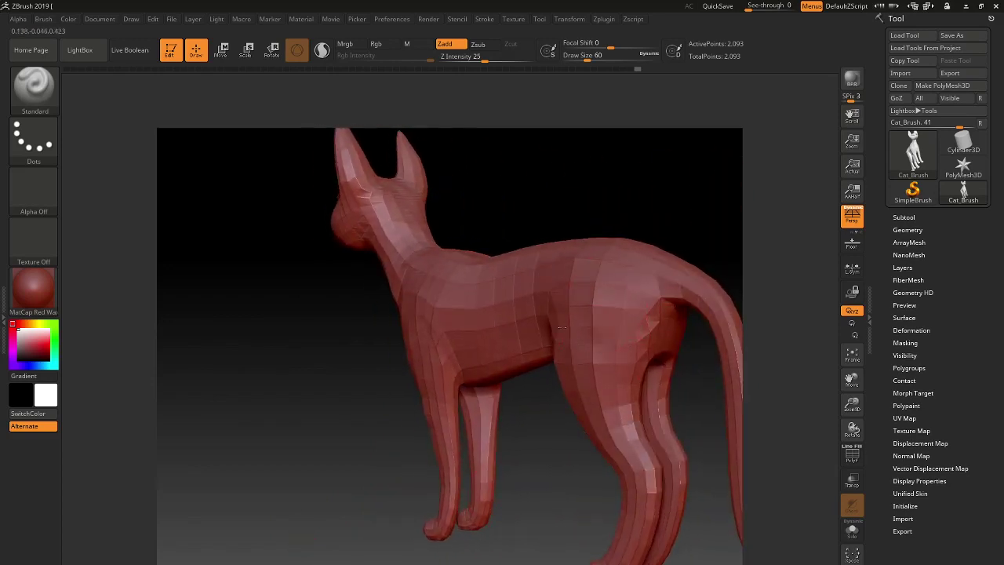
Keep turning the cat between front, side and three-quarter views to check the shape
mouse_move(588, 192)
mouse_down()
mouse_move(644, 184)
mouse_move(488, 215)
mouse_move(628, 247)
mouse_up()
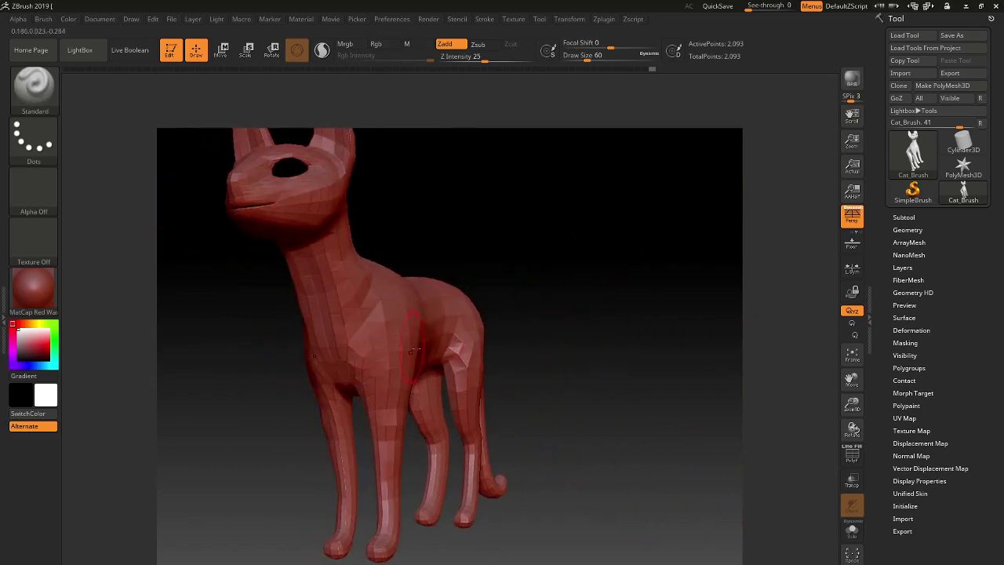
drag(598, 287, 638, 303)
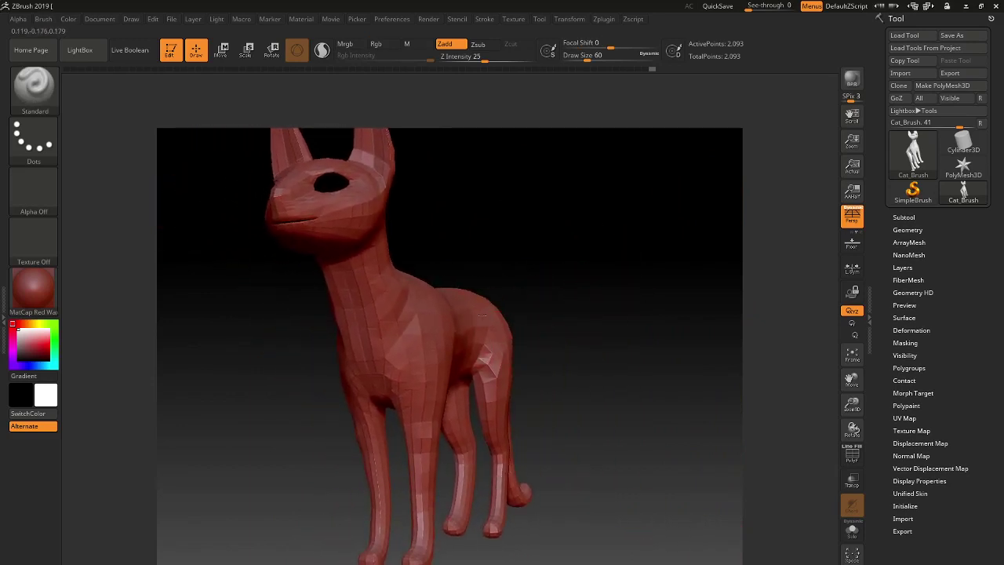
drag(592, 299, 431, 332)
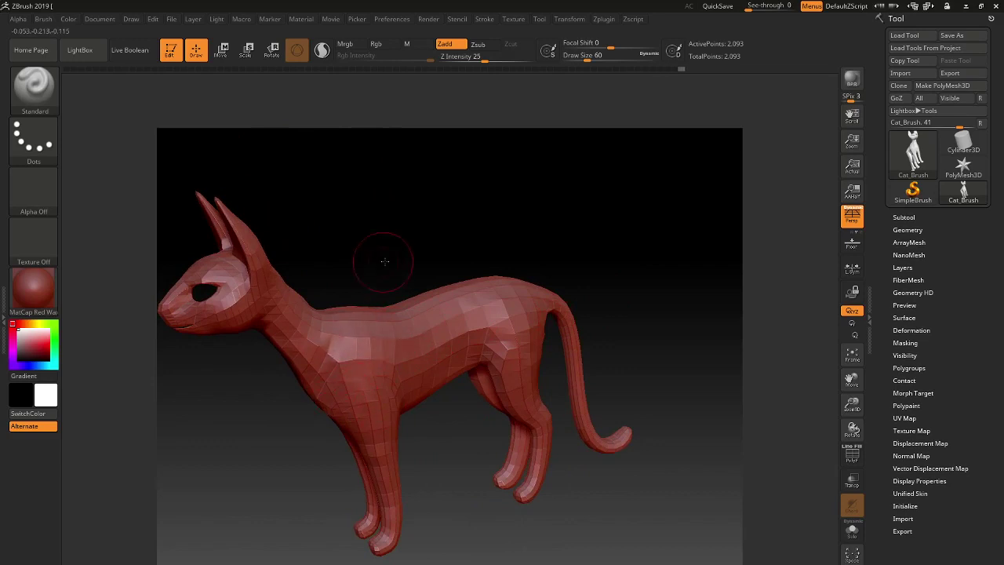
drag(381, 258, 418, 360)
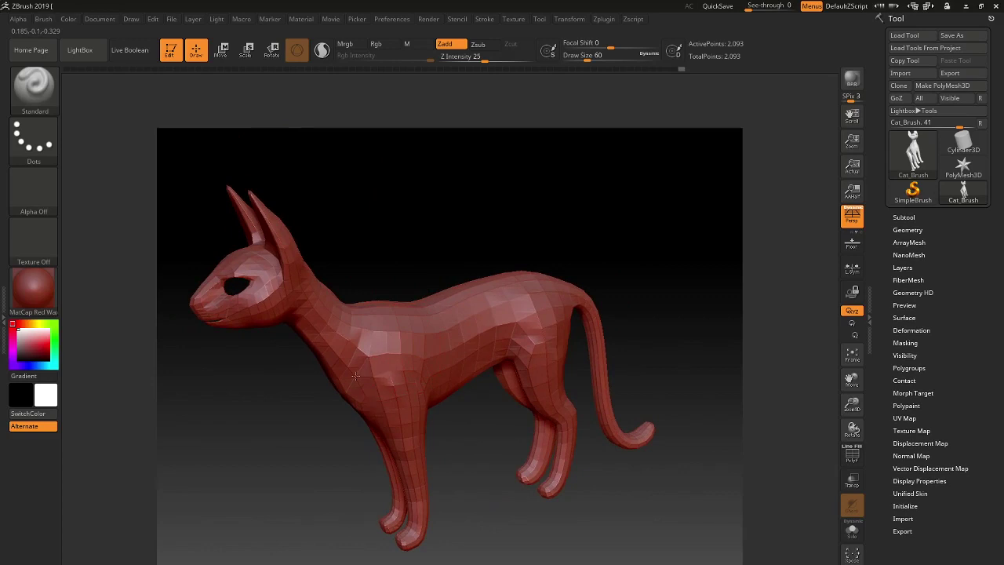
shift+drag(411, 249, 424, 234)
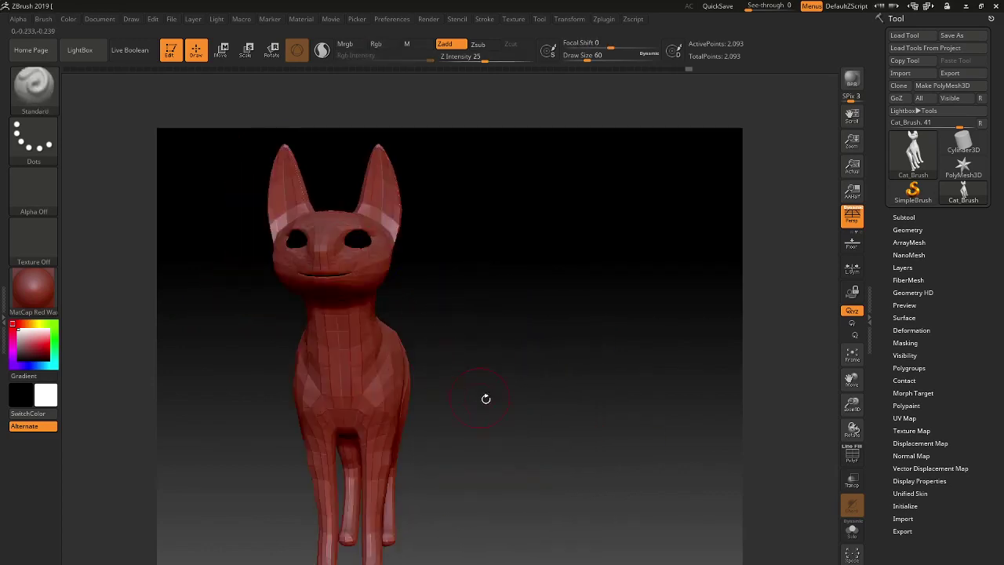
drag(485, 399, 404, 373)
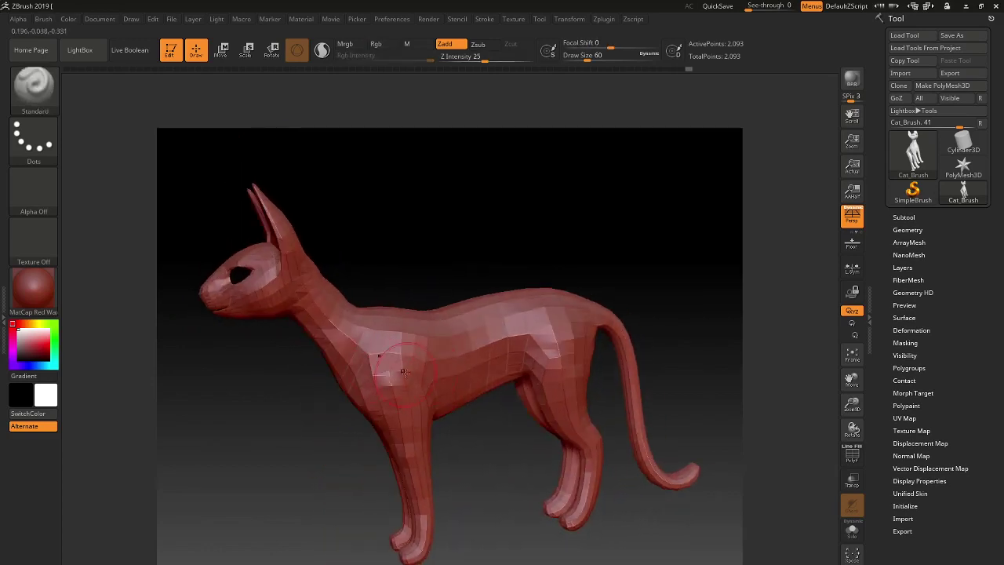
drag(477, 234, 470, 230)
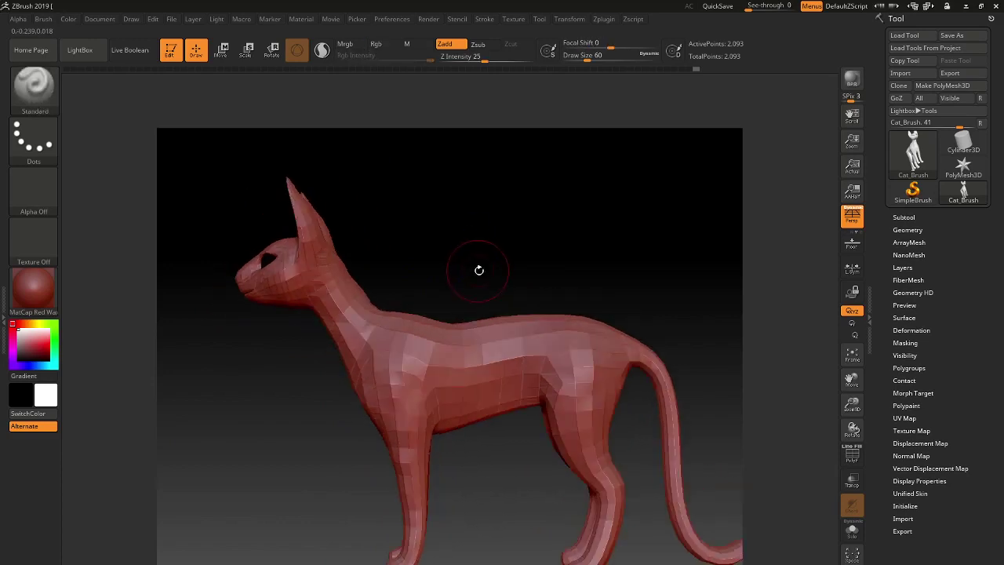
drag(479, 270, 455, 229)
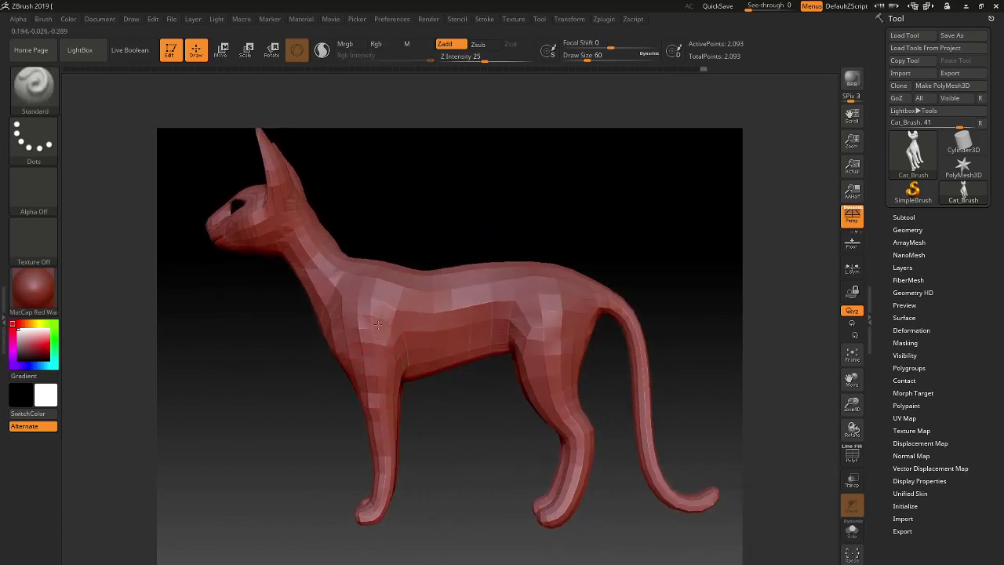
mouse_move(459, 235)
mouse_down()
mouse_move(468, 256)
mouse_move(500, 246)
mouse_up()
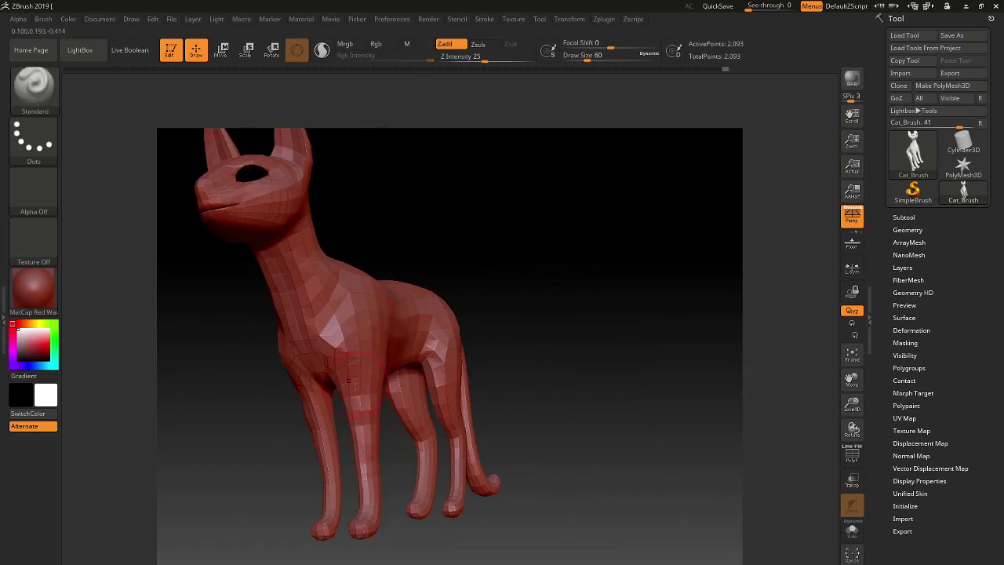
Smooth the cat's front leg, orbiting around the legs, body and tail
drag(599, 403, 670, 342)
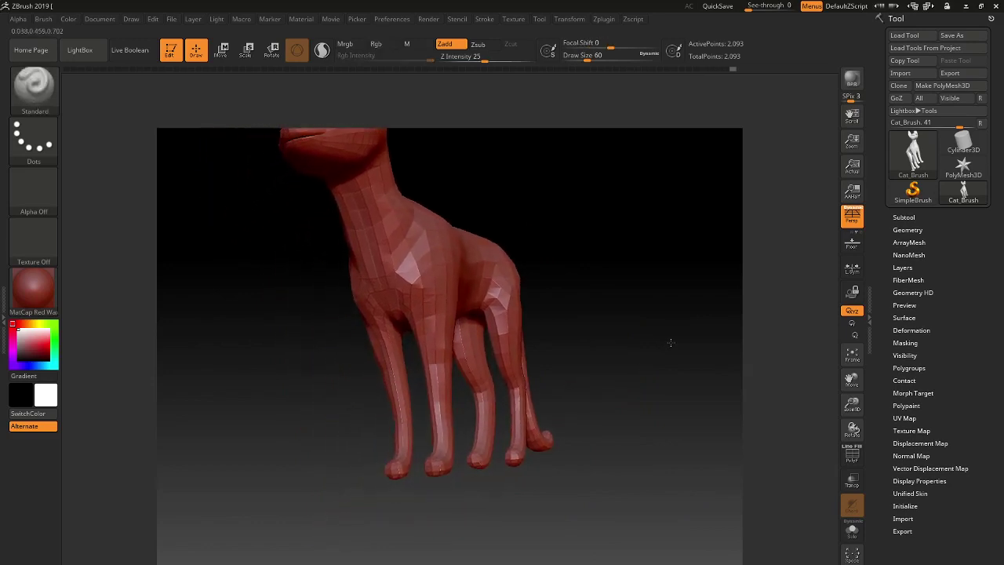
alt+drag(603, 416, 421, 433)
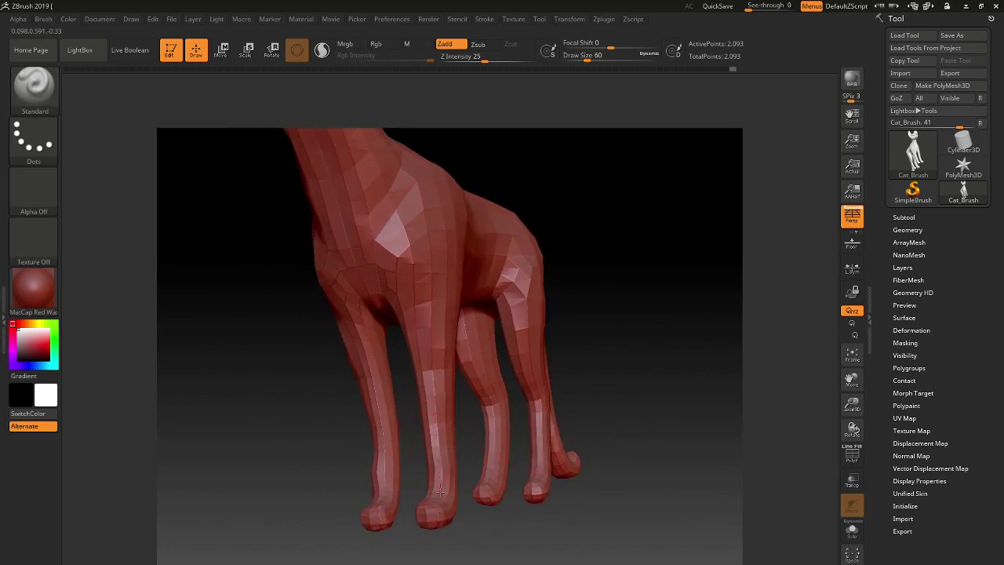
drag(440, 492, 472, 455)
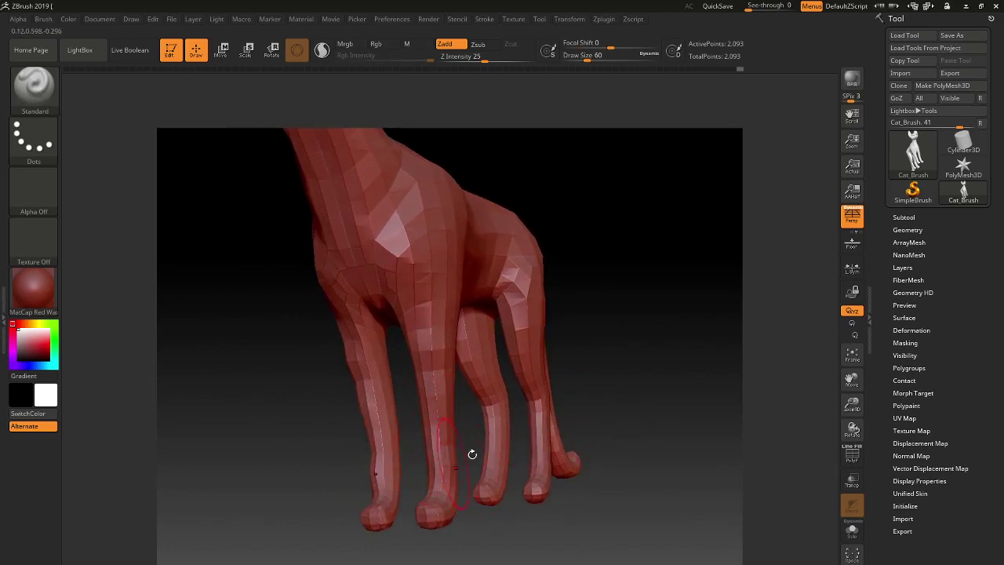
shift+drag(446, 341, 438, 474)
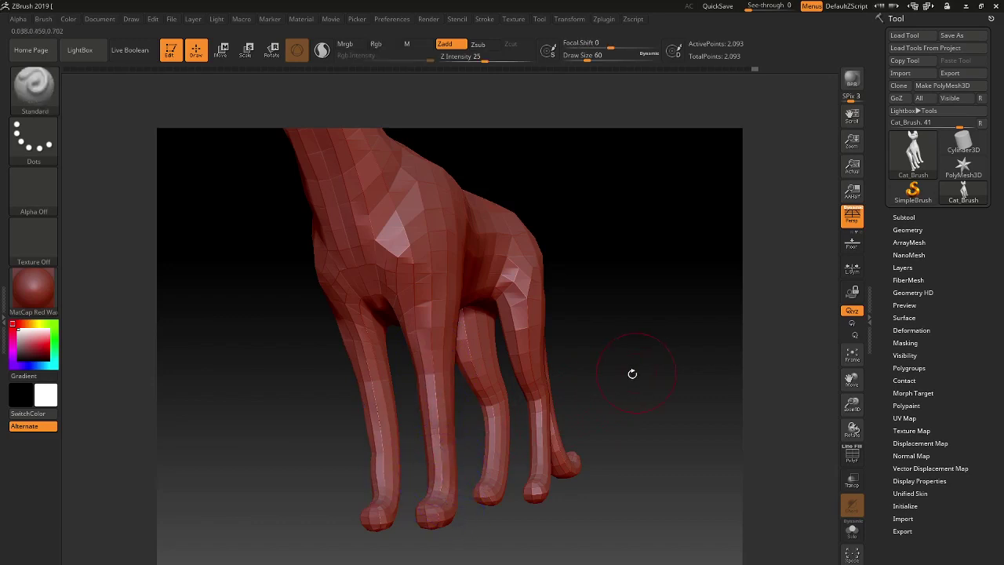
mouse_move(632, 373)
mouse_down()
mouse_move(412, 453)
mouse_move(427, 463)
mouse_up()
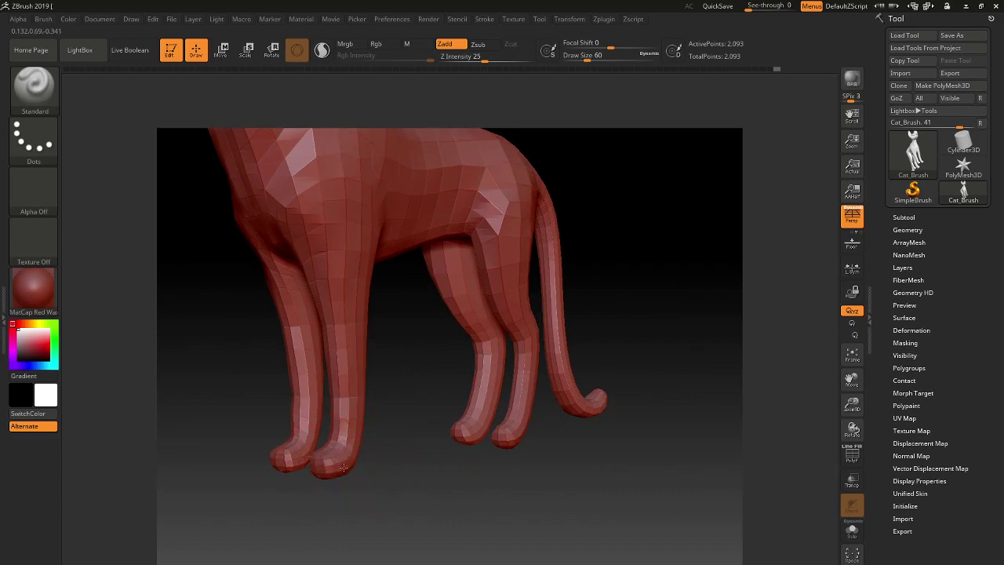
mouse_move(344, 475)
mouse_down()
mouse_move(426, 498)
mouse_move(390, 493)
mouse_move(408, 488)
mouse_up()
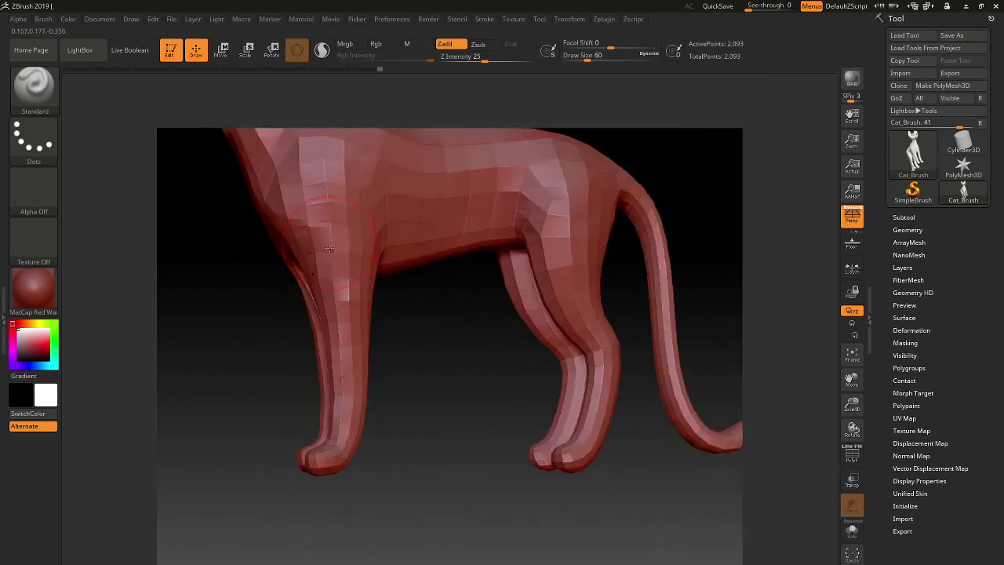
drag(396, 377, 497, 529)
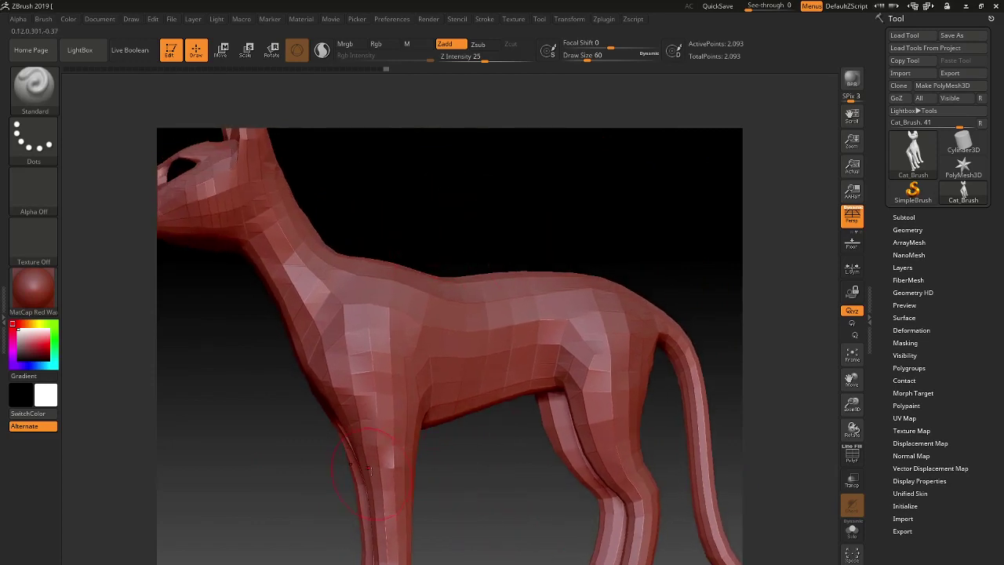
Smooth the legs further, then reshape the hind leg contour with Standard brush strokes
key(shift)
alt+drag(427, 541, 440, 428)
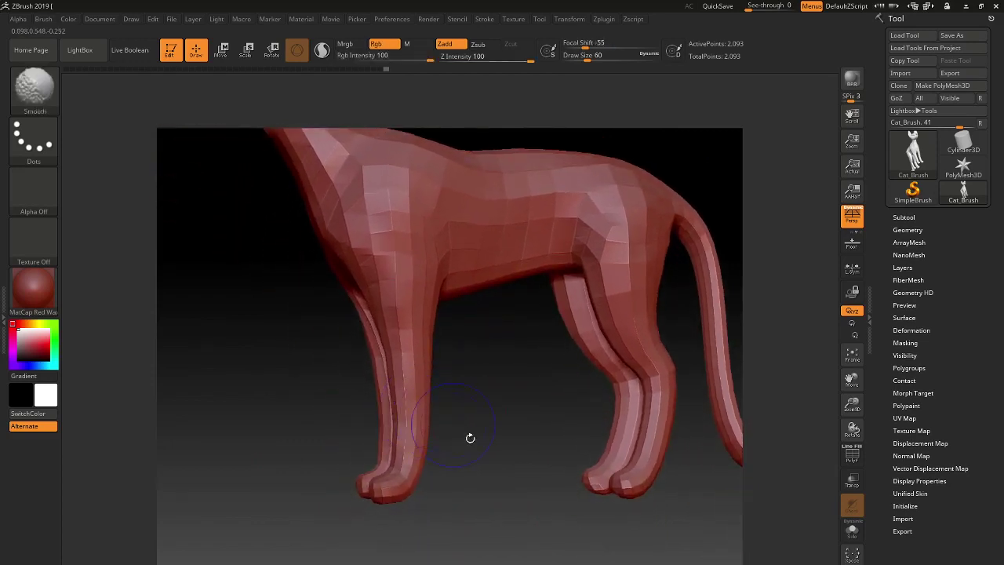
mouse_move(509, 477)
mouse_down()
mouse_move(632, 463)
mouse_move(565, 437)
mouse_move(507, 496)
mouse_move(410, 469)
mouse_up()
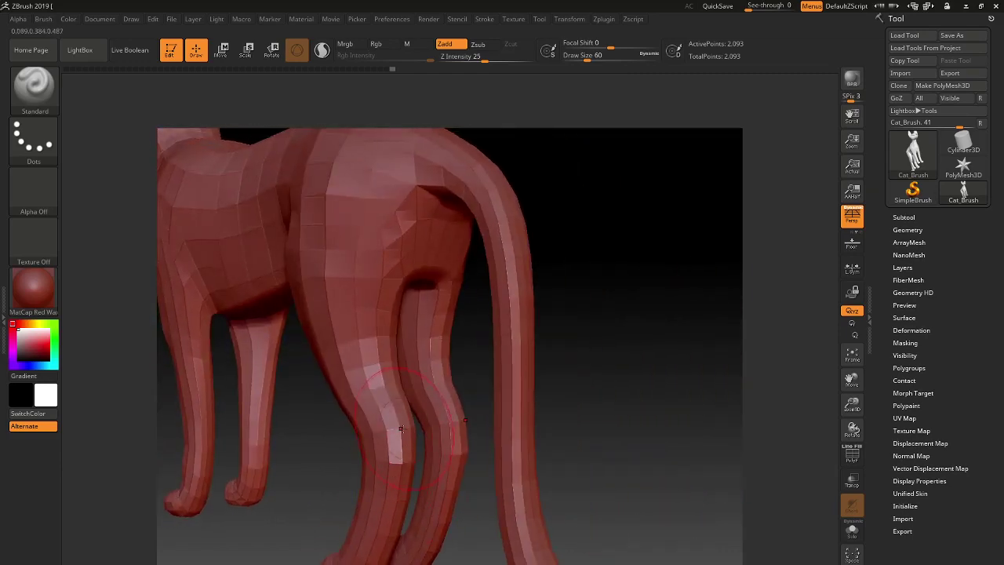
drag(410, 429, 429, 468)
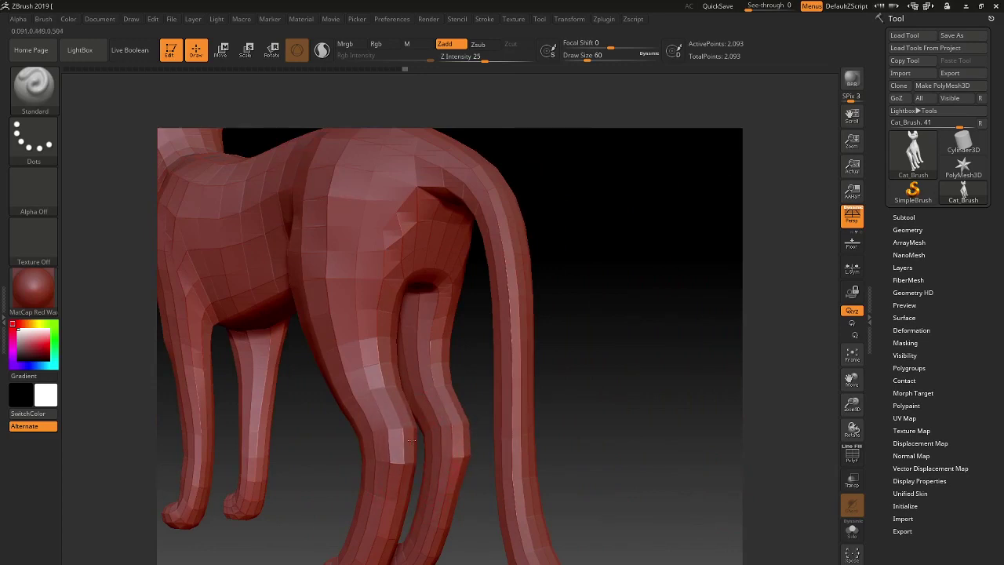
drag(659, 424, 623, 432)
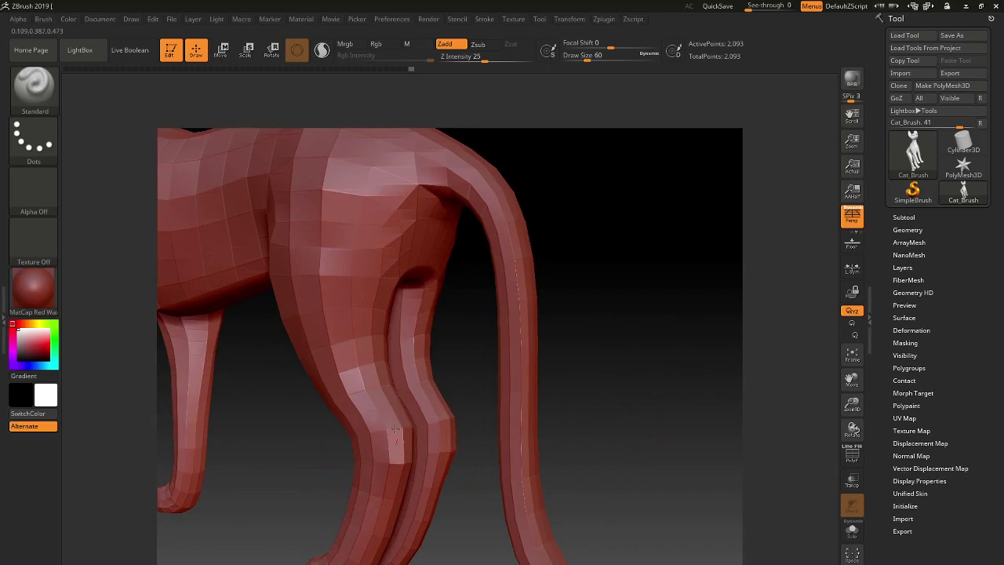
mouse_move(396, 428)
mouse_down()
mouse_move(400, 451)
mouse_move(345, 318)
mouse_up()
mouse_move(636, 428)
mouse_down()
mouse_move(601, 415)
mouse_move(612, 378)
mouse_move(476, 479)
mouse_move(521, 480)
mouse_move(510, 481)
mouse_move(527, 423)
mouse_move(315, 389)
mouse_move(432, 419)
mouse_move(536, 220)
mouse_move(520, 251)
mouse_move(487, 235)
mouse_up()
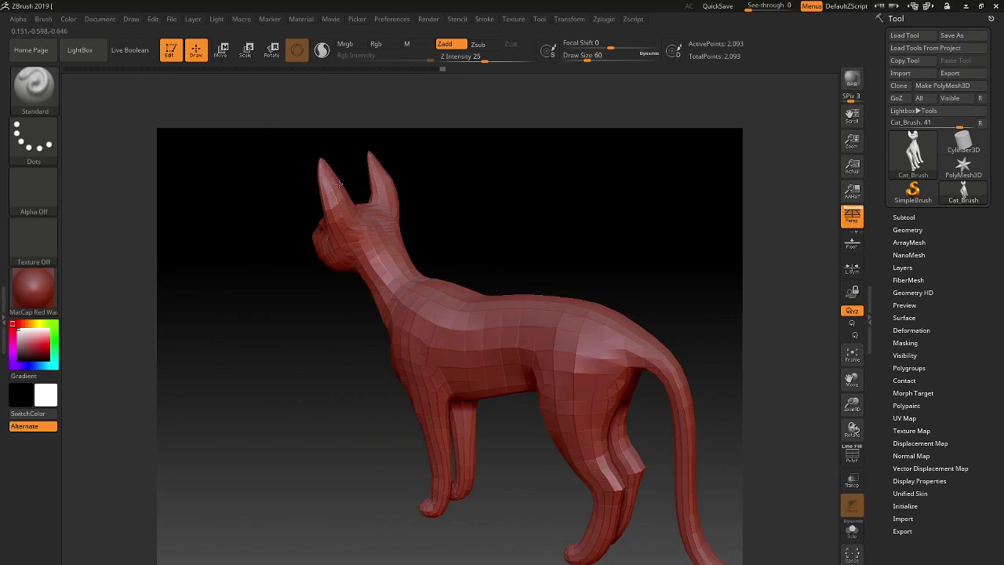
Shift-smooth around the ears, then orbit the head and zoom out to see the whole cat
mouse_move(612, 258)
shift+mouse_down()
mouse_move(633, 274)
mouse_move(605, 277)
mouse_move(655, 298)
mouse_move(342, 347)
shift+mouse_up()
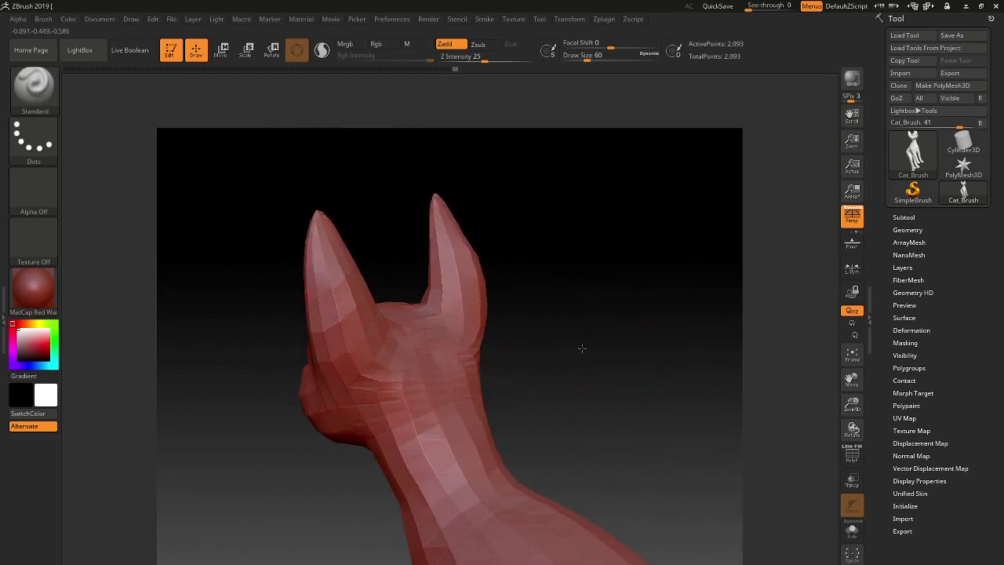
mouse_move(583, 347)
mouse_down()
mouse_move(635, 341)
mouse_move(504, 406)
mouse_move(481, 377)
mouse_up()
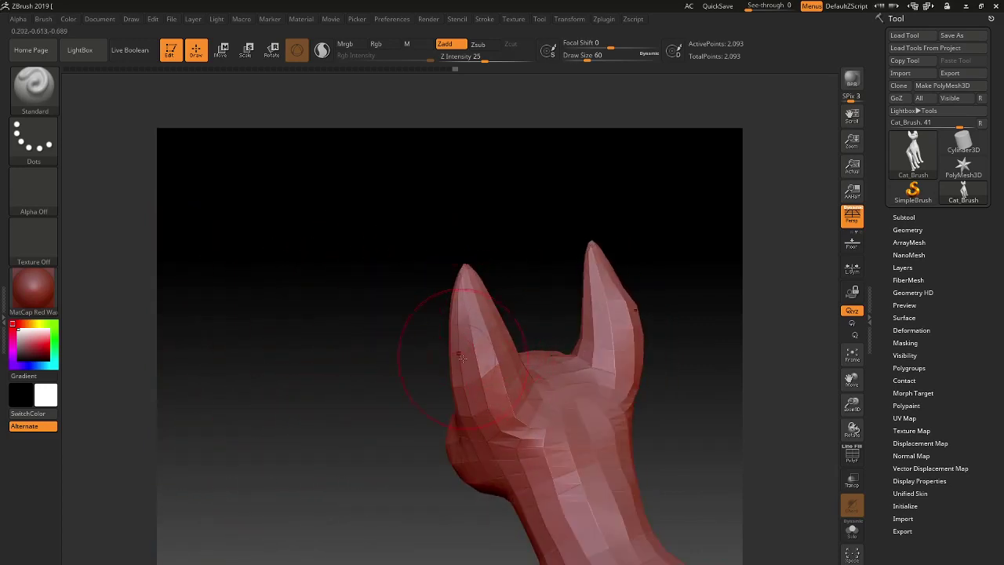
drag(372, 459, 392, 449)
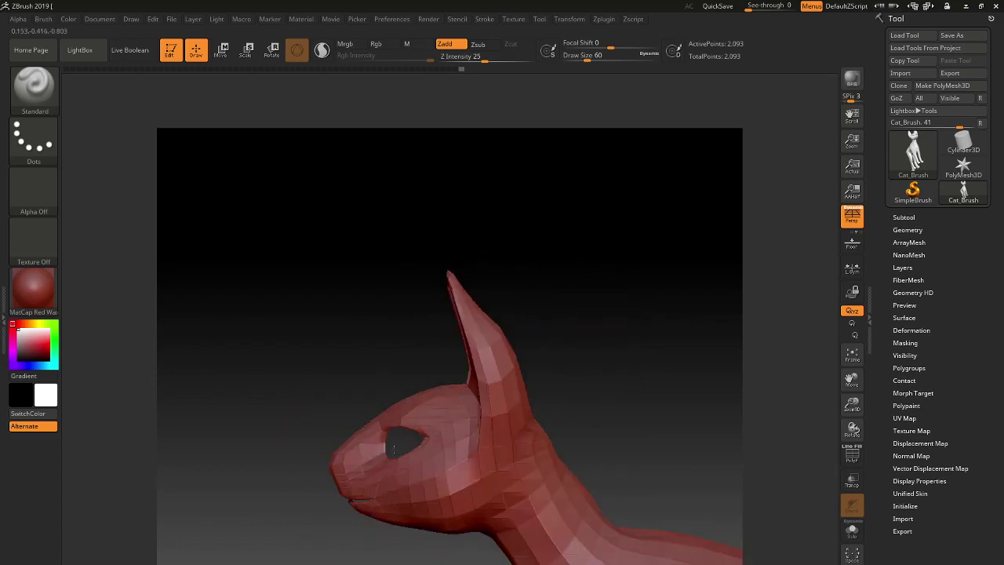
drag(628, 408, 650, 260)
drag(427, 462, 461, 479)
mouse_move(685, 419)
alt+mouse_down()
mouse_move(680, 303)
mouse_move(682, 342)
mouse_move(636, 408)
mouse_move(648, 408)
mouse_move(524, 385)
alt+mouse_up()
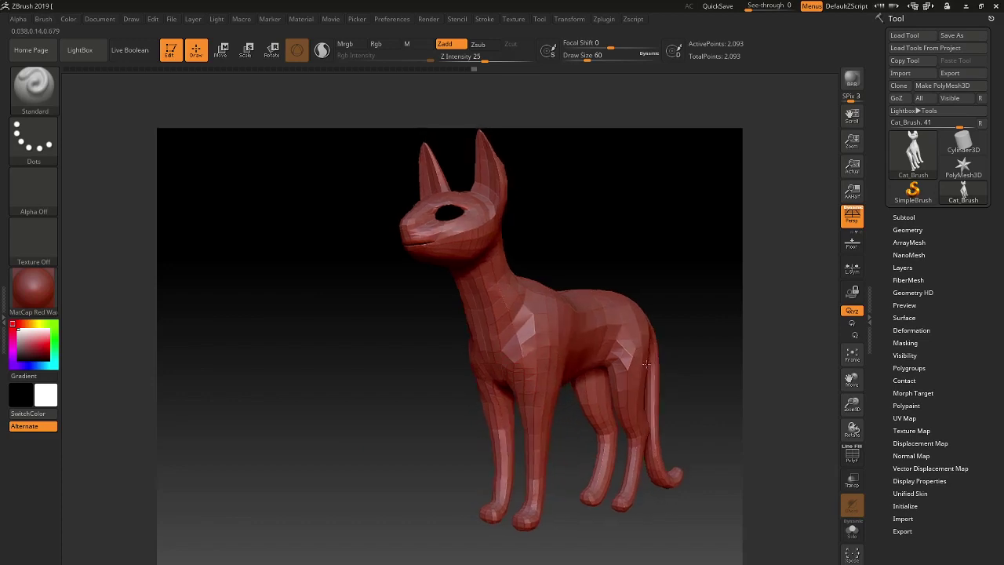
mouse_move(565, 452)
mouse_down()
mouse_move(610, 426)
mouse_move(493, 462)
mouse_move(552, 452)
mouse_up()
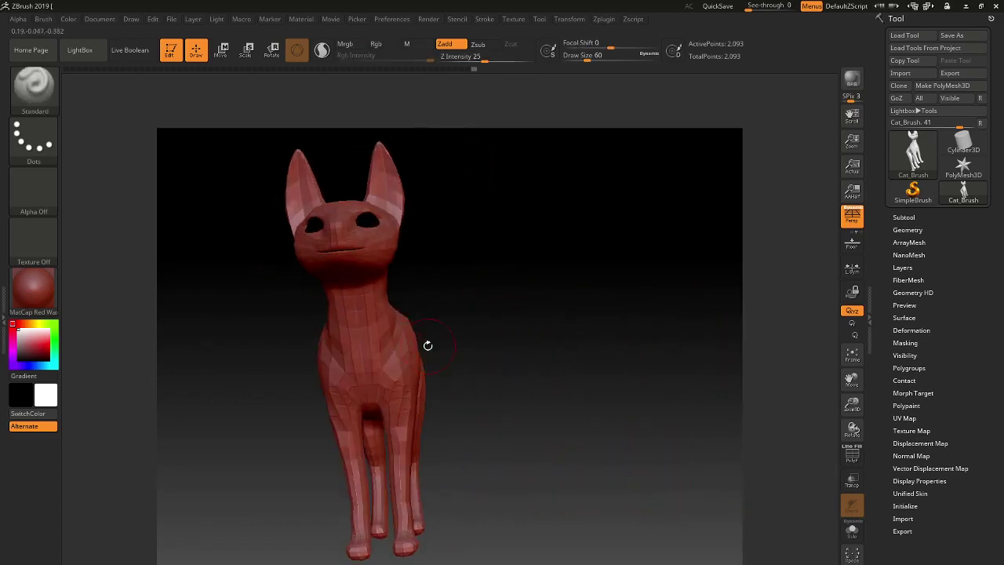
drag(430, 393, 542, 411)
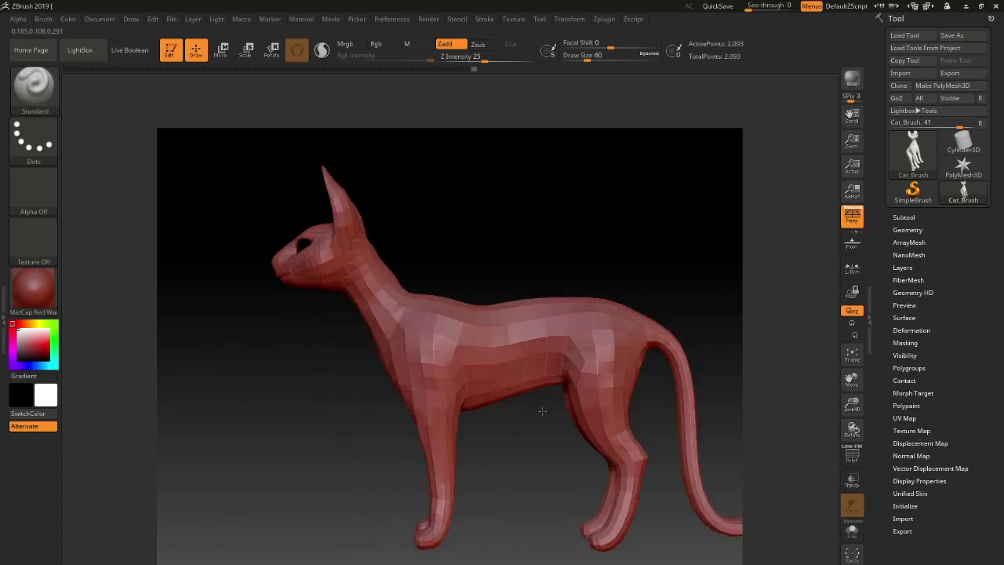
mouse_move(530, 447)
alt+mouse_down()
mouse_move(451, 409)
mouse_move(487, 465)
mouse_move(453, 412)
mouse_move(430, 419)
mouse_move(464, 480)
mouse_move(492, 484)
mouse_move(638, 400)
mouse_move(630, 343)
mouse_move(655, 397)
mouse_move(560, 225)
mouse_move(706, 404)
mouse_move(572, 417)
mouse_move(645, 417)
mouse_move(547, 439)
alt+mouse_up()
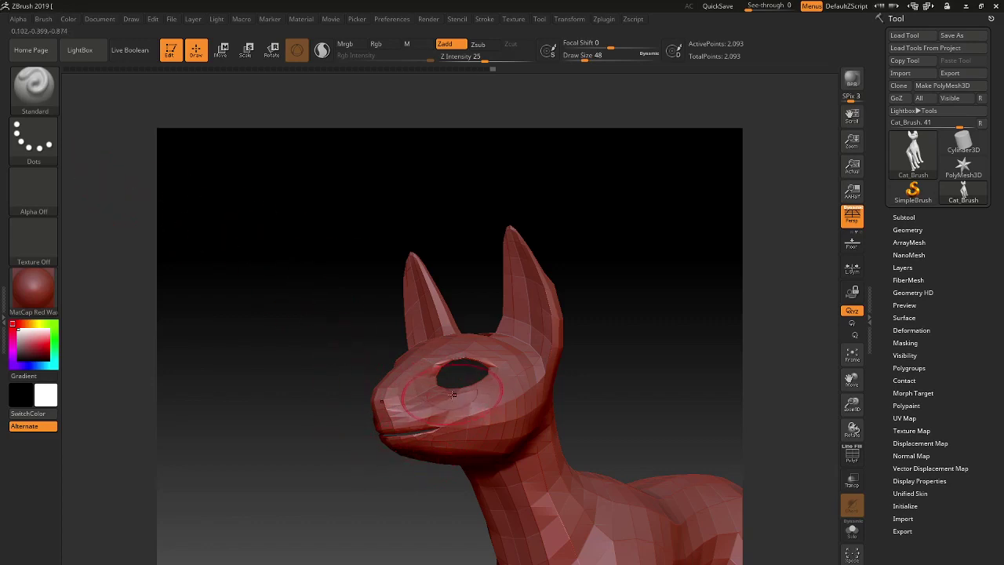
Smooth the eye socket shallower and bring up the brush library at the Move brush
shift+drag(452, 394, 478, 396)
key(b)
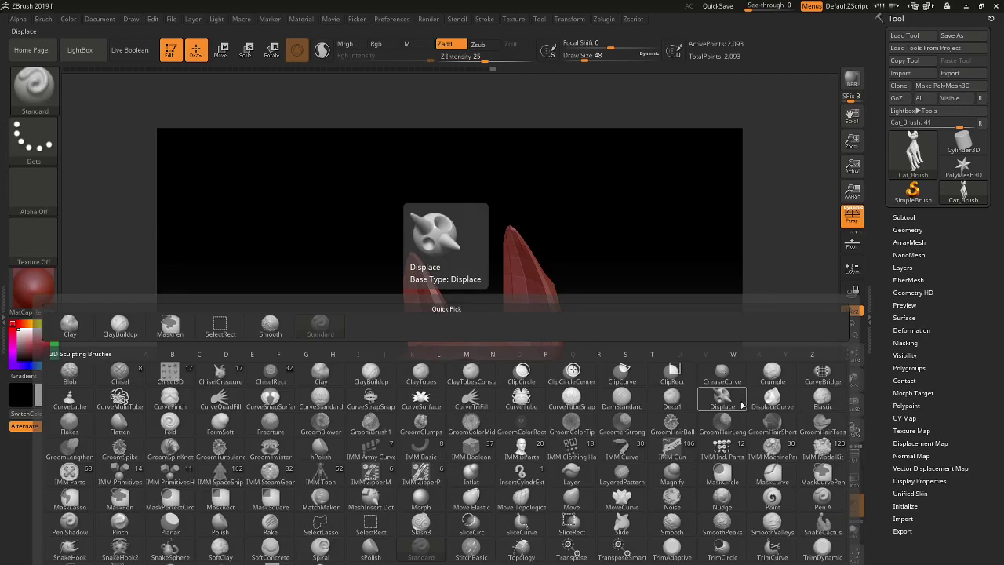
With the Move brush, push the muzzle and mouth down and reshape the back of the head and neck
click(572, 499)
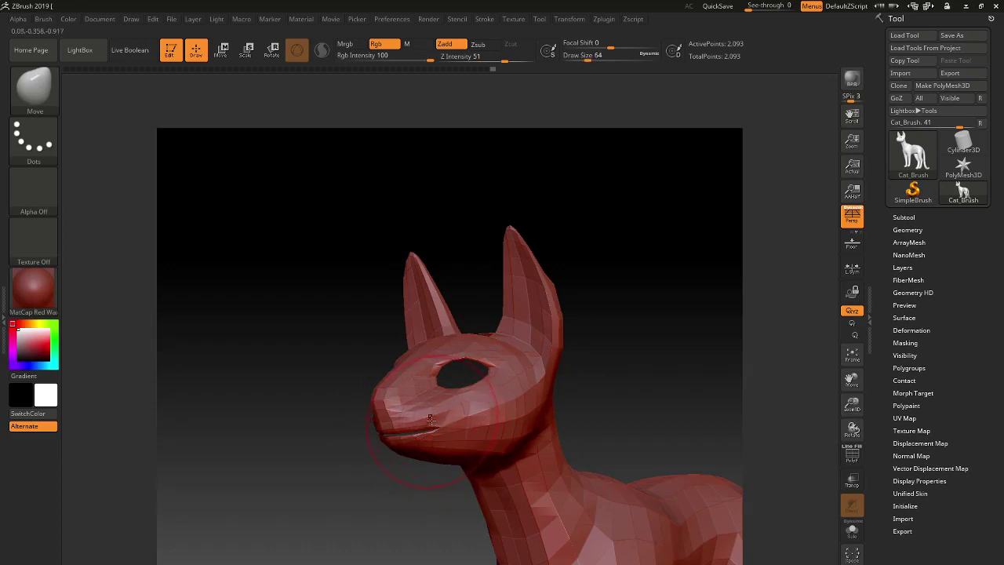
drag(431, 420, 437, 423)
drag(393, 471, 372, 478)
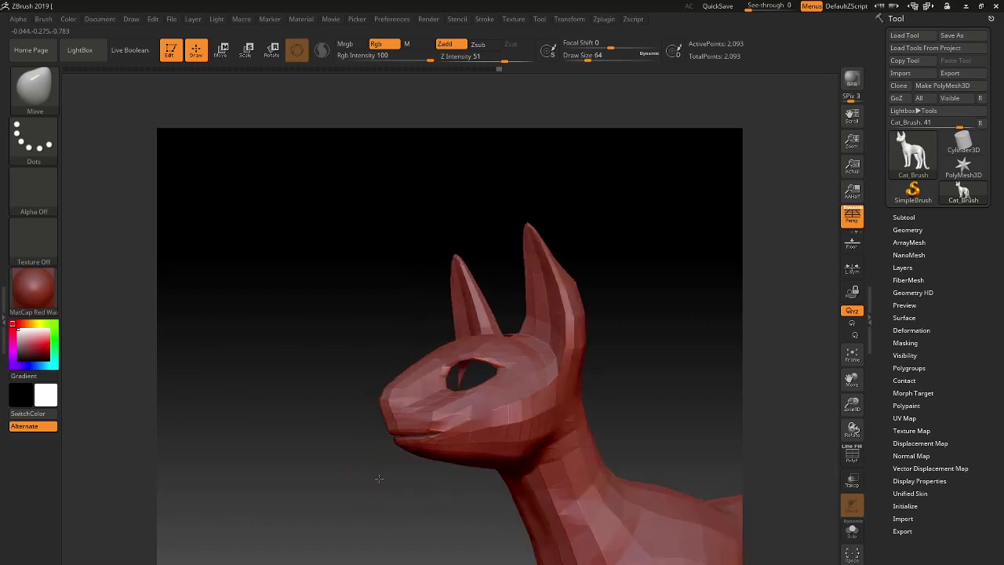
drag(444, 436, 438, 434)
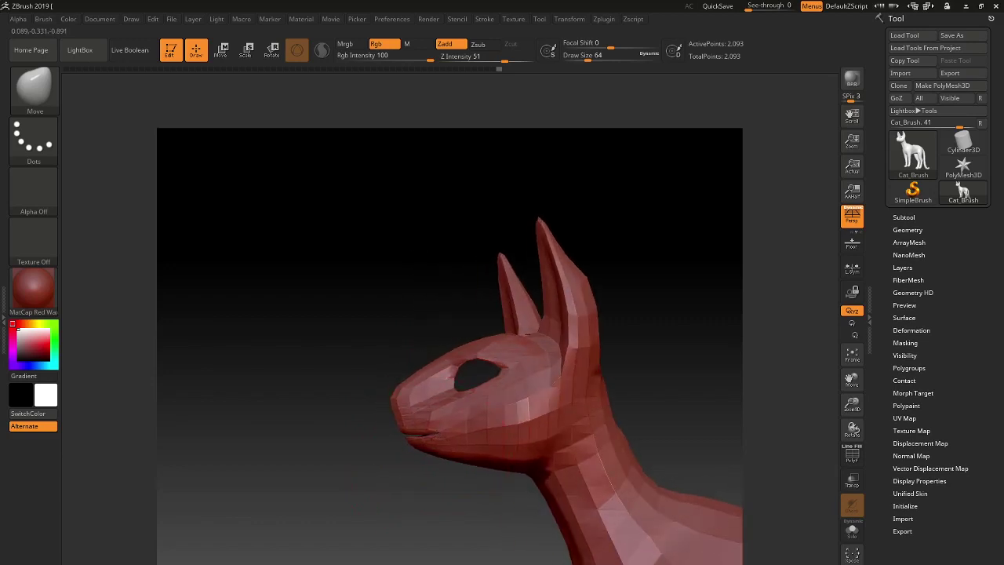
mouse_move(398, 476)
mouse_down()
mouse_move(385, 482)
mouse_move(359, 428)
mouse_move(421, 406)
mouse_up()
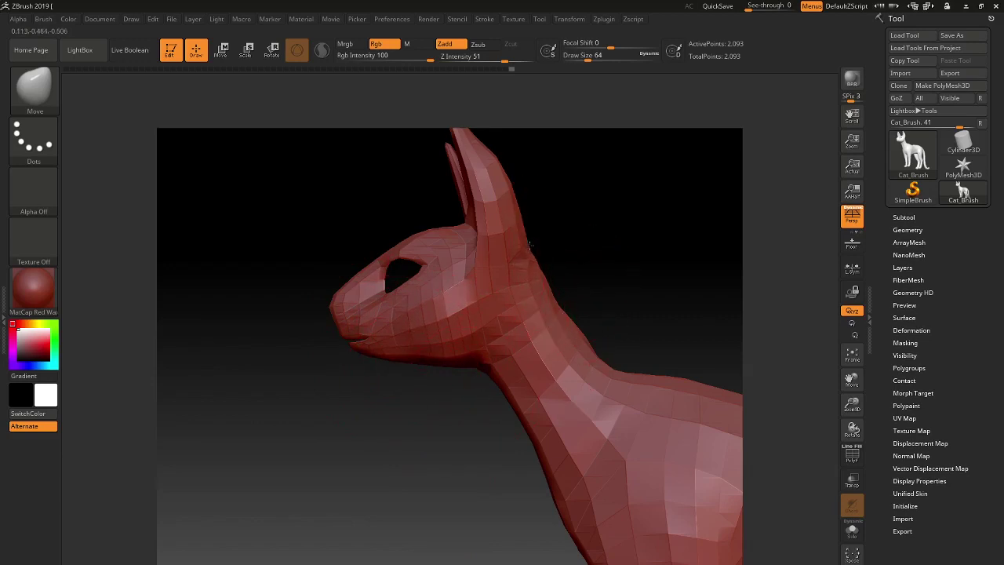
drag(536, 245, 524, 253)
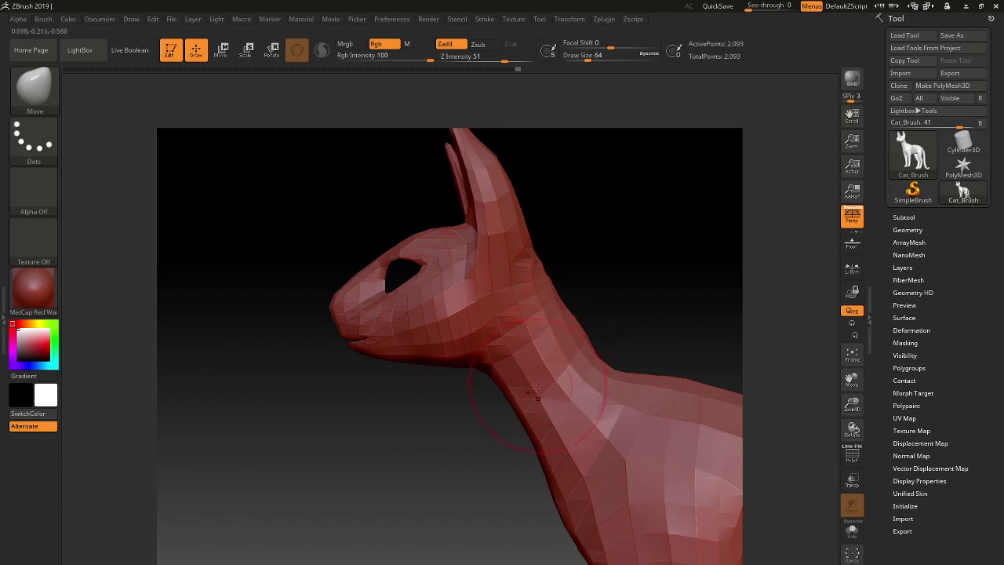
Halve the Move brush Draw Size to 32 and make a small muzzle adjustment
mouse_move(660, 321)
mouse_down()
mouse_move(709, 303)
mouse_move(664, 325)
mouse_move(580, 317)
mouse_move(619, 303)
mouse_move(636, 309)
mouse_move(594, 320)
mouse_move(576, 278)
mouse_move(599, 324)
mouse_up()
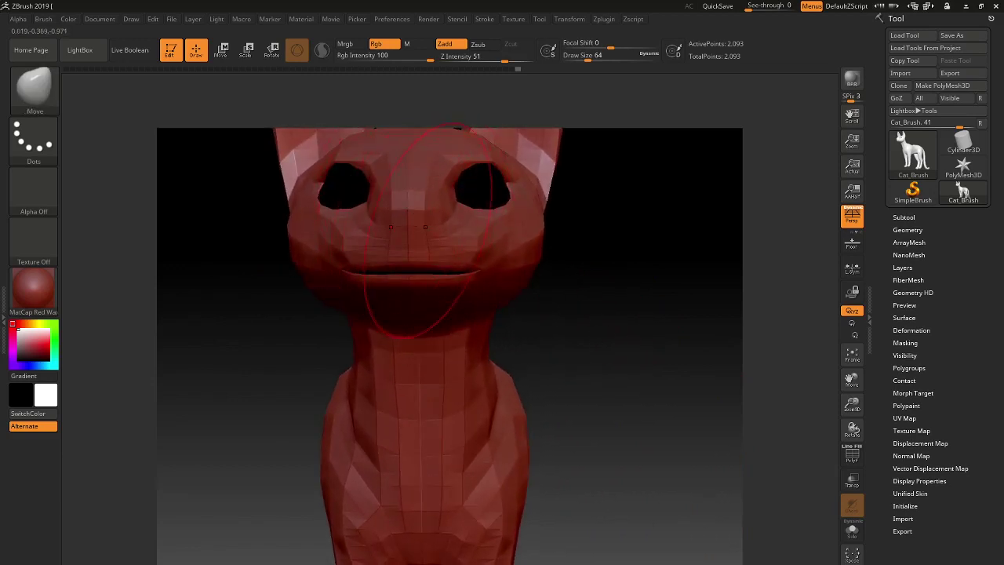
key([)
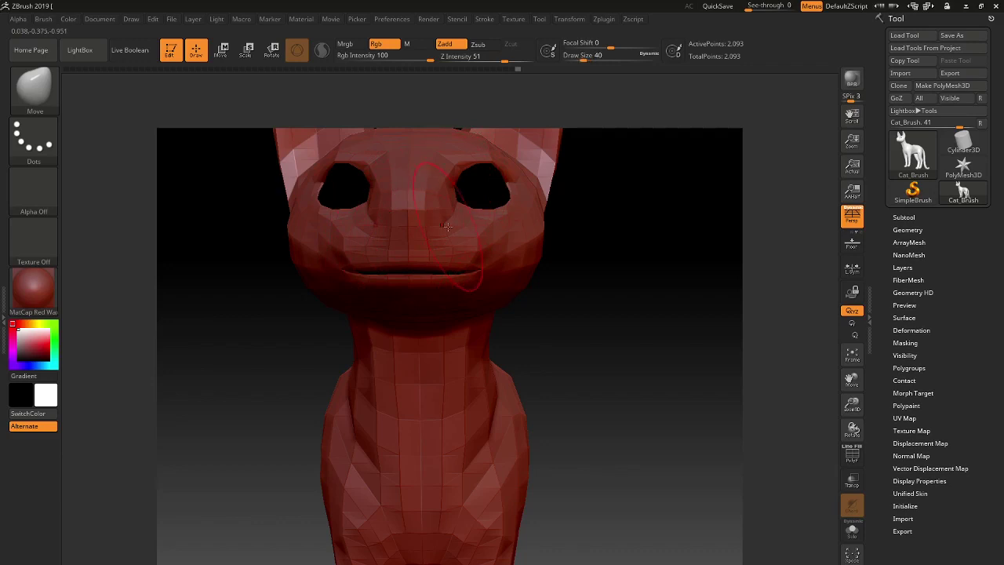
drag(641, 287, 550, 311)
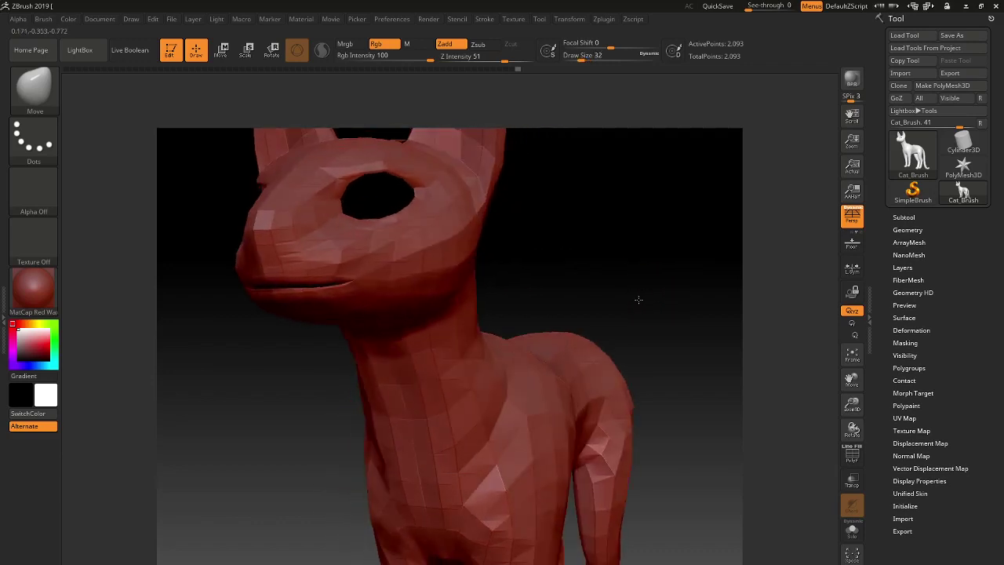
drag(259, 271, 257, 273)
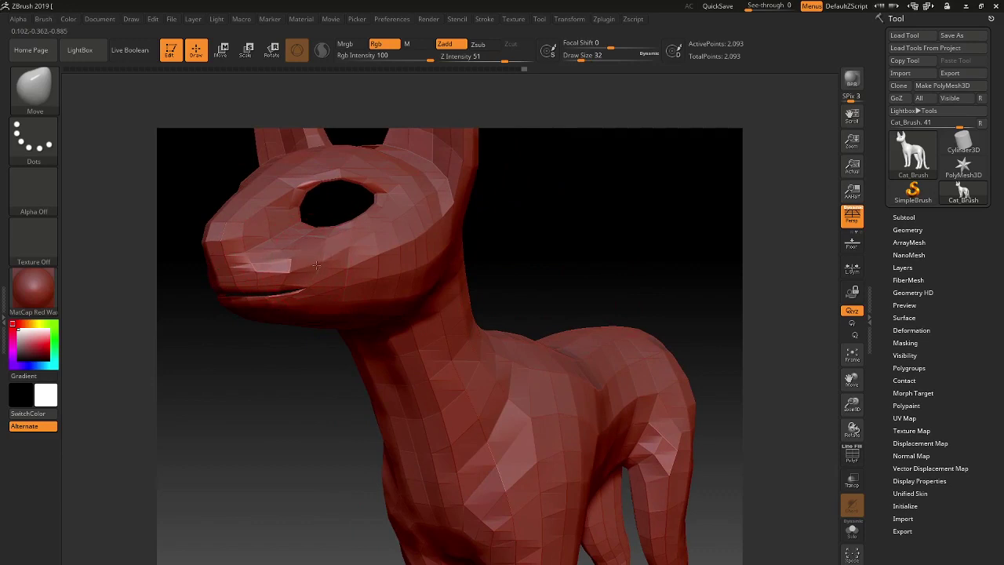
drag(494, 251, 321, 259)
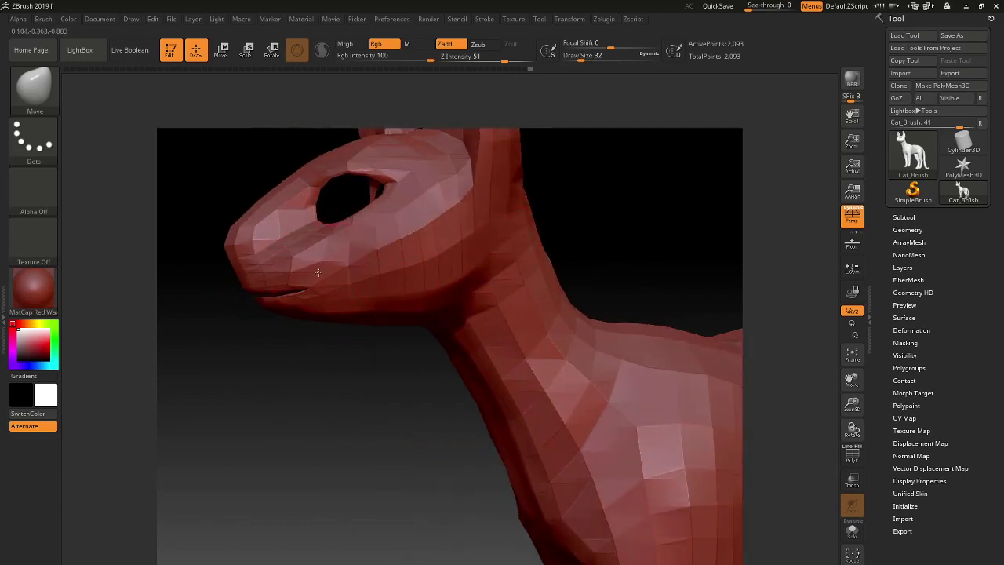
mouse_move(354, 404)
mouse_down()
mouse_move(556, 323)
mouse_move(96, 133)
mouse_up()
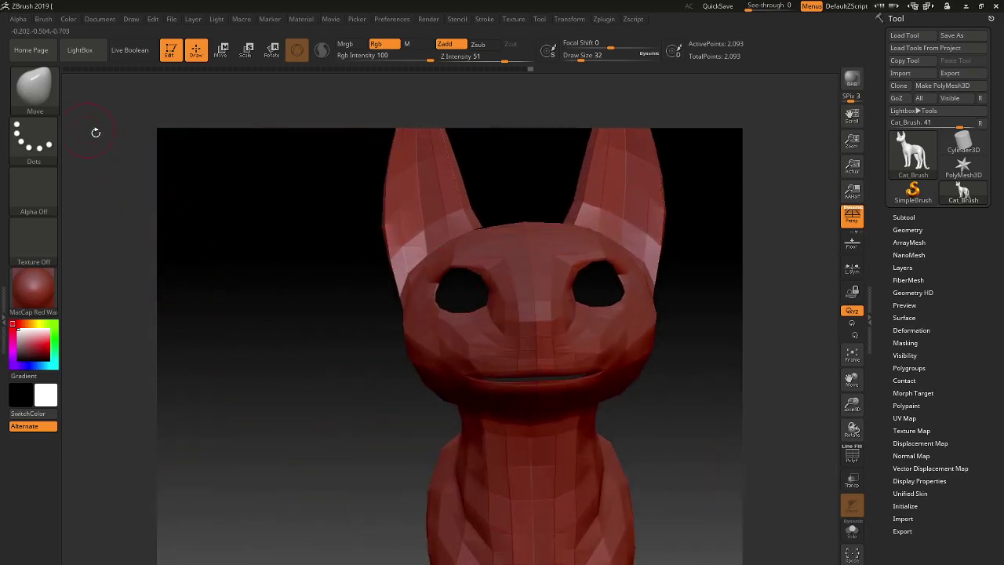
Switch to the Clay brush and build up the neck surface, orbiting to check its profile
key(b)
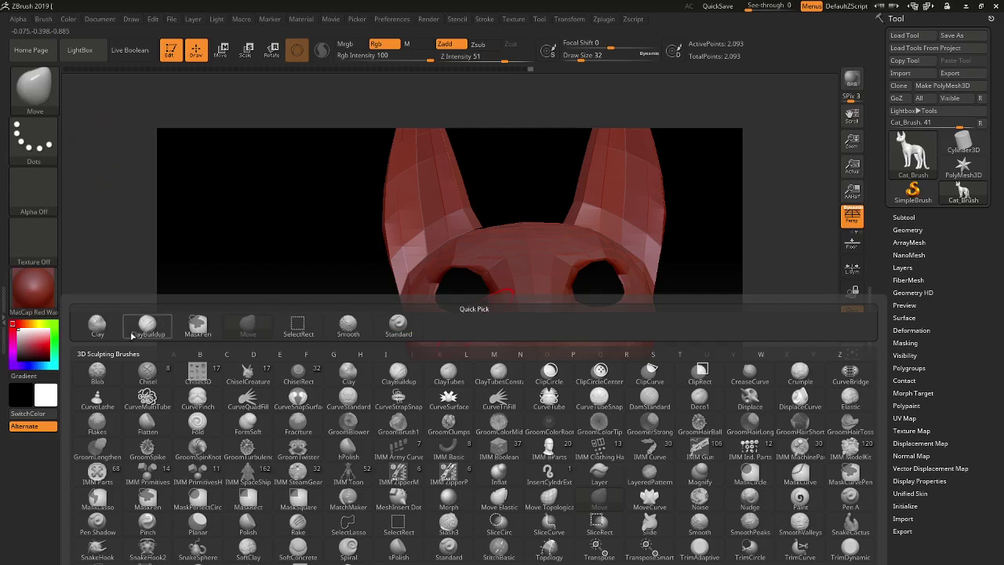
click(97, 328)
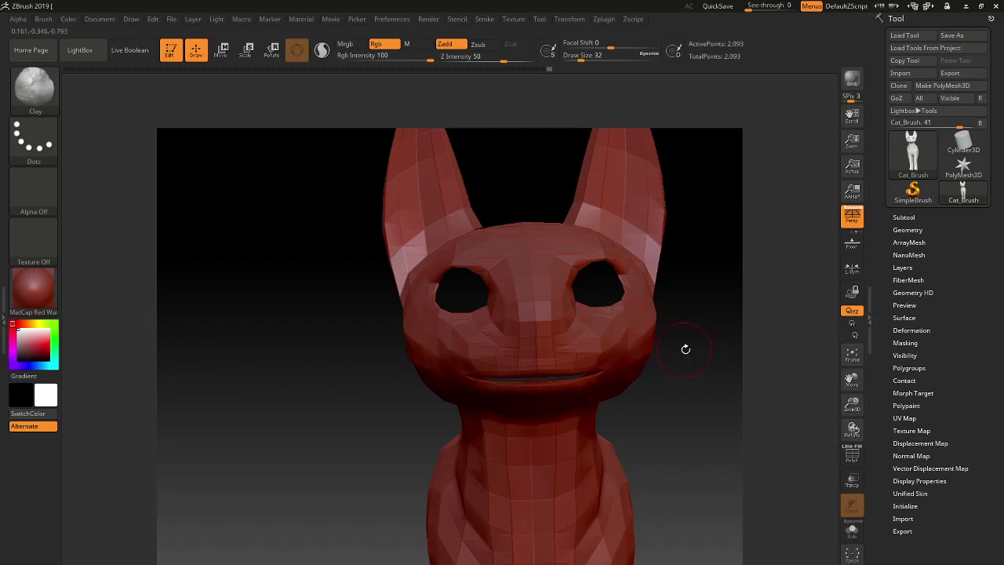
drag(685, 348, 512, 309)
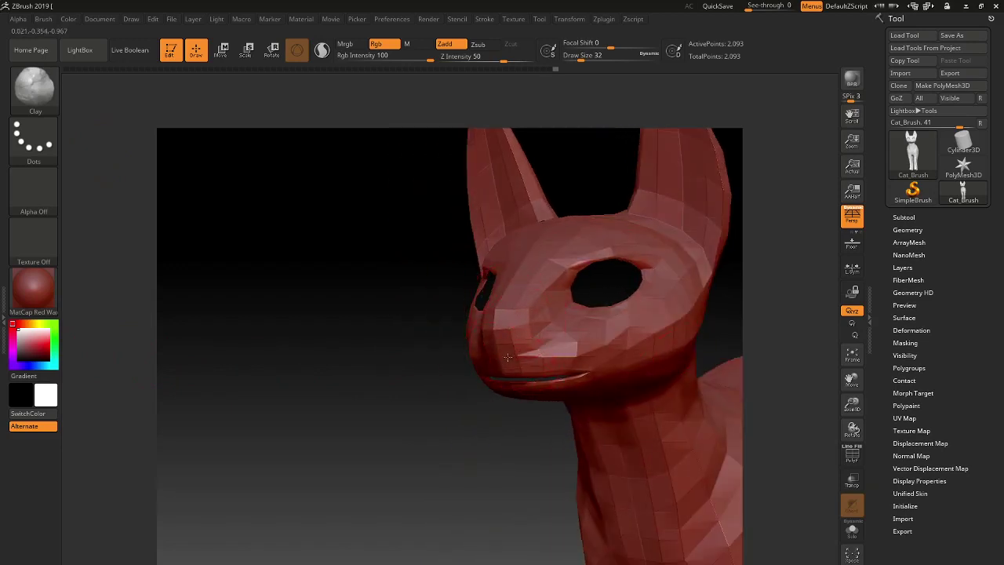
mouse_move(422, 354)
mouse_down()
mouse_move(385, 359)
mouse_move(473, 417)
mouse_move(352, 444)
mouse_move(347, 466)
mouse_move(331, 446)
mouse_up()
mouse_move(610, 296)
mouse_down()
mouse_move(555, 357)
mouse_move(333, 353)
mouse_up()
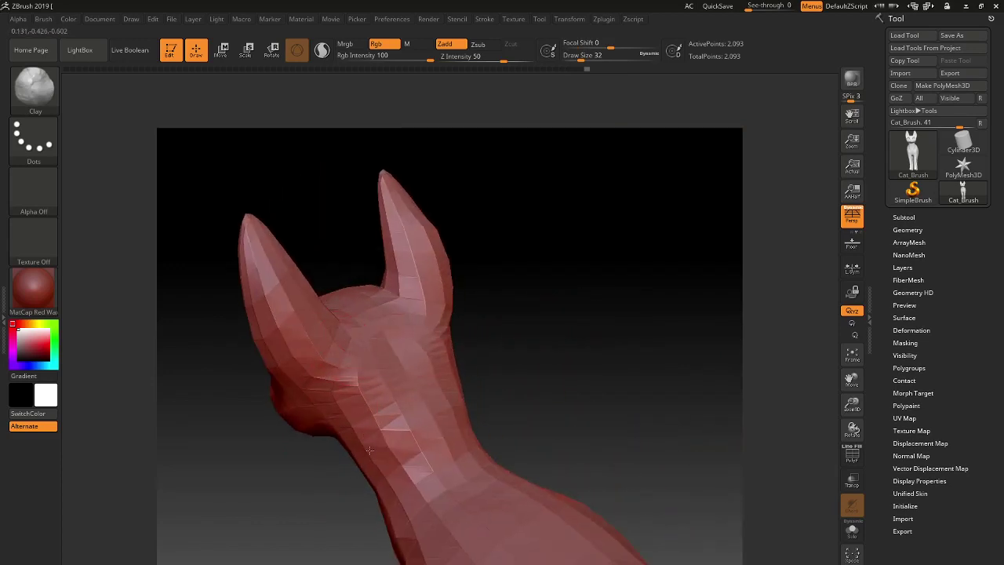
drag(393, 448, 419, 505)
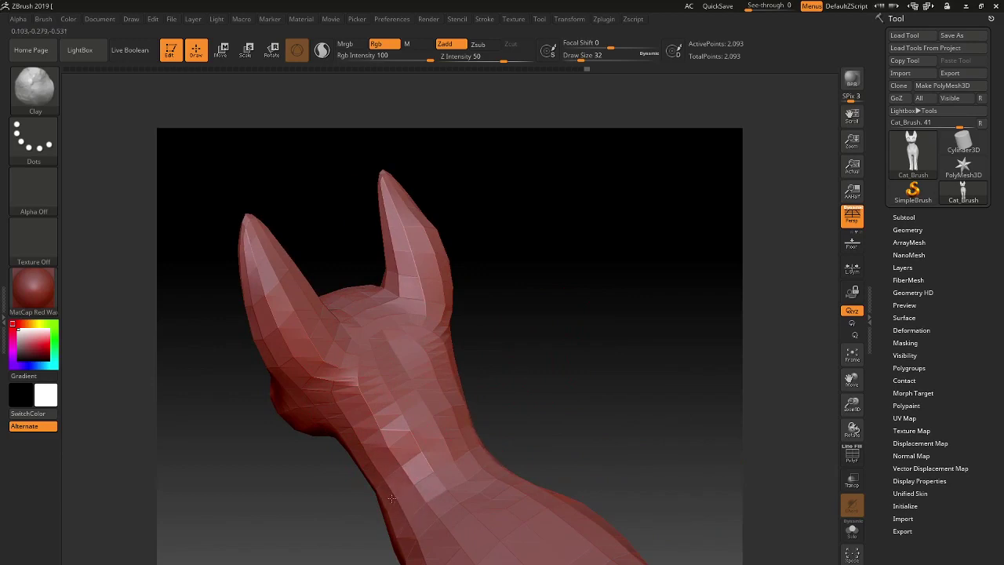
mouse_move(365, 477)
mouse_down()
mouse_move(565, 393)
mouse_move(538, 382)
mouse_move(518, 340)
mouse_move(527, 365)
mouse_move(445, 498)
mouse_move(492, 509)
mouse_move(350, 436)
mouse_up()
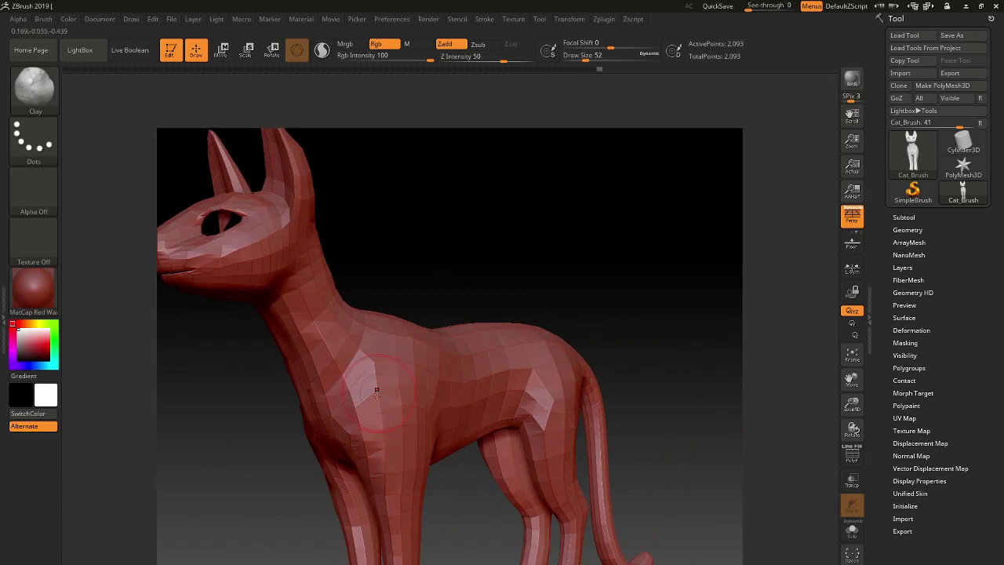
mouse_move(482, 494)
mouse_down()
mouse_move(569, 478)
mouse_move(643, 353)
mouse_move(605, 399)
mouse_move(478, 363)
mouse_up()
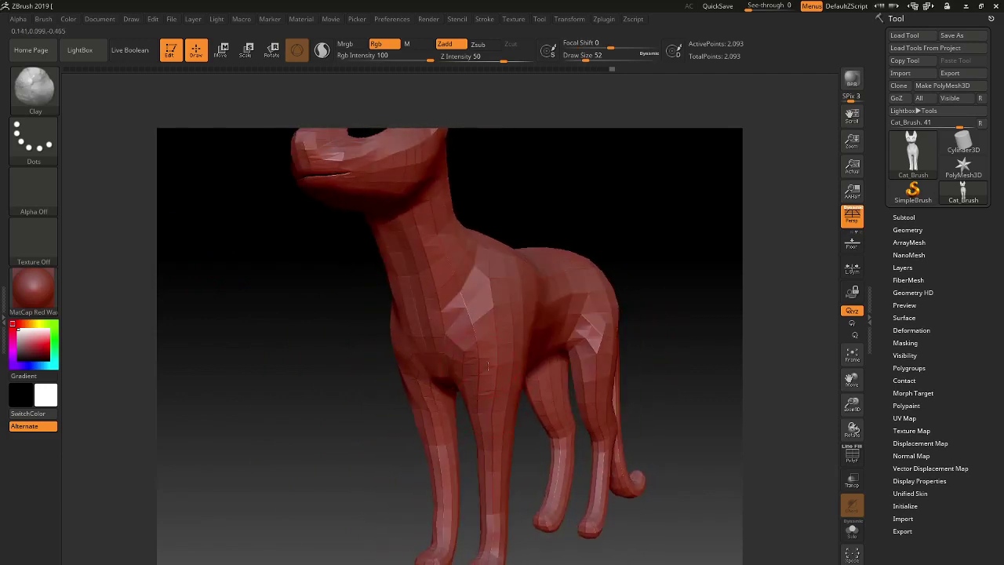
Inspect the cat from side and rear views and subdivide it to 8,327 points
mouse_move(672, 385)
mouse_down()
mouse_move(663, 388)
mouse_move(671, 330)
mouse_move(572, 235)
mouse_move(575, 180)
mouse_move(597, 260)
mouse_up()
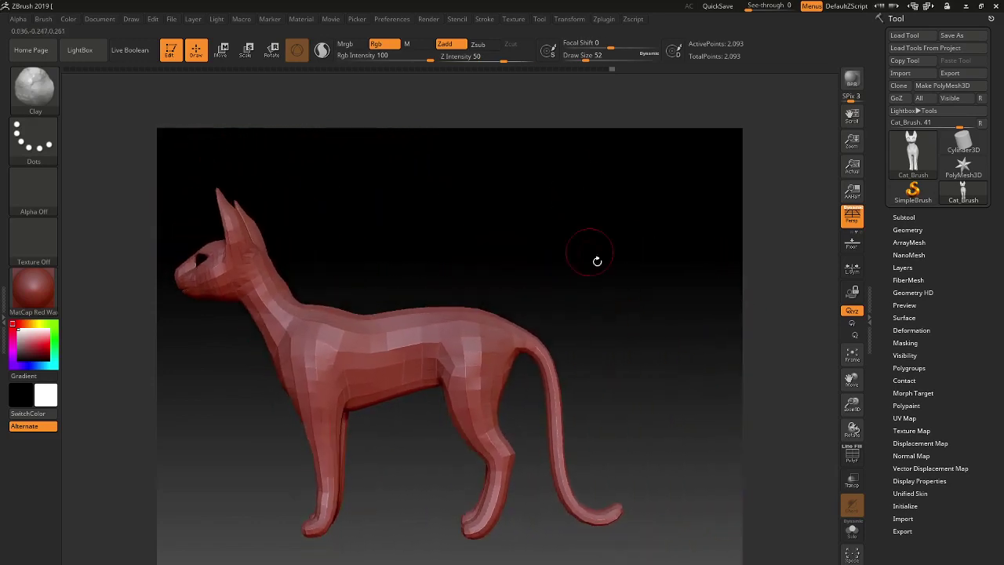
drag(605, 385, 590, 384)
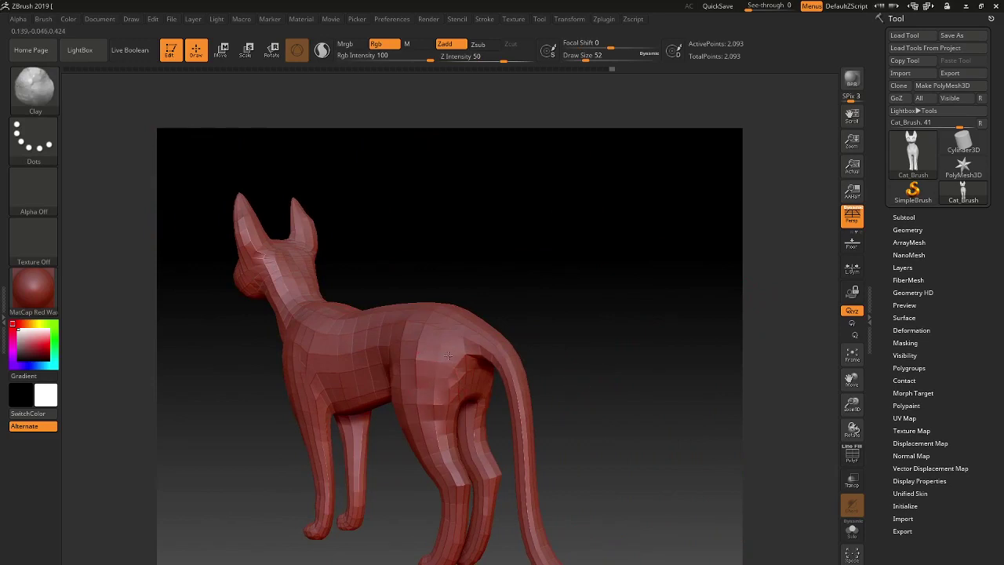
mouse_move(576, 341)
shift+mouse_down()
mouse_move(565, 339)
mouse_move(619, 332)
mouse_move(496, 356)
shift+mouse_up()
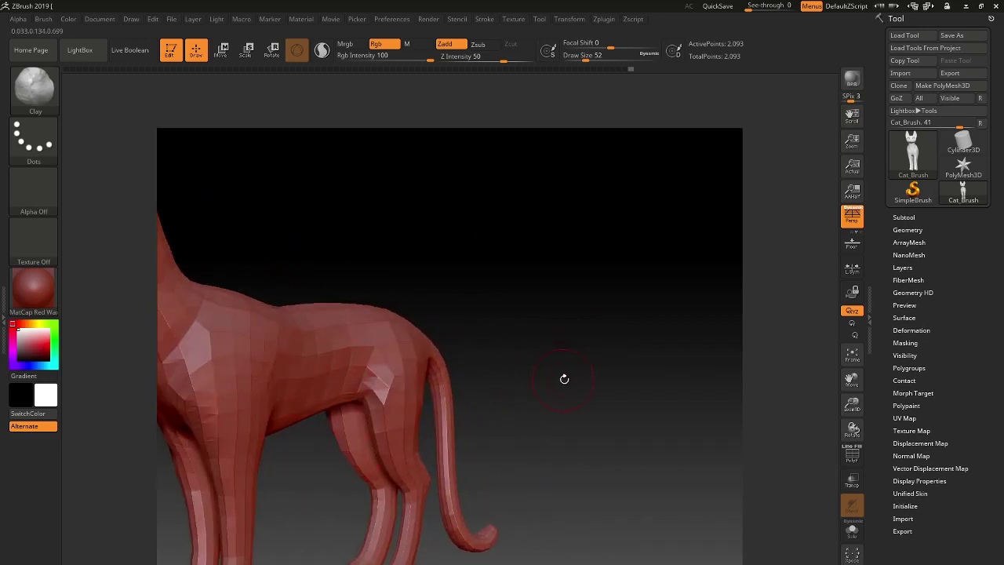
mouse_move(640, 364)
mouse_down()
mouse_move(666, 347)
mouse_move(565, 259)
mouse_move(626, 316)
mouse_move(529, 321)
mouse_move(586, 325)
mouse_move(518, 331)
mouse_move(601, 316)
mouse_move(573, 332)
mouse_move(472, 309)
mouse_move(479, 317)
mouse_up()
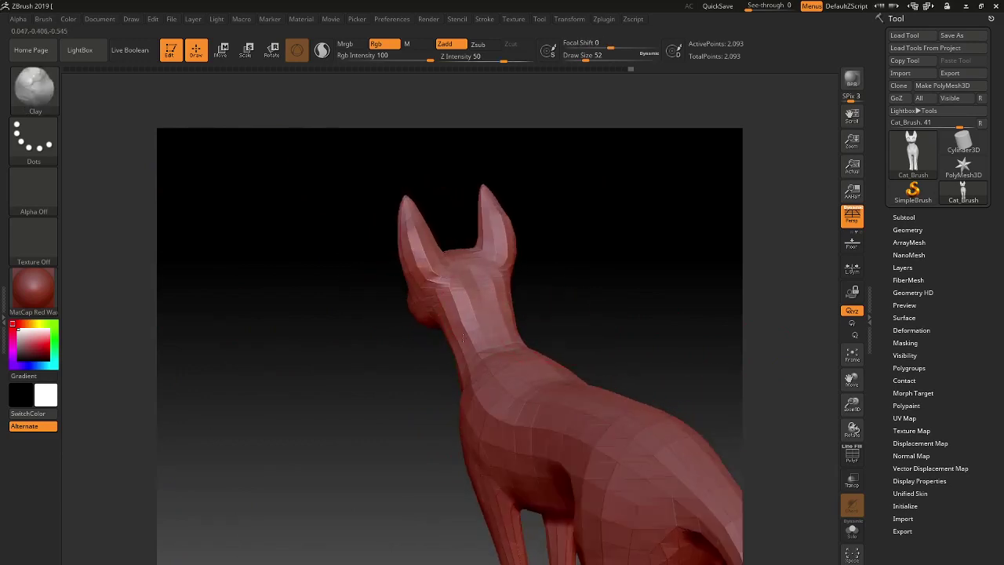
mouse_move(467, 408)
mouse_down()
mouse_move(628, 314)
mouse_move(515, 305)
mouse_up()
mouse_move(484, 492)
mouse_down()
mouse_move(425, 453)
mouse_move(416, 398)
mouse_move(442, 474)
mouse_up()
Subdivide the cat mesh again and turn it to check it from several angles
key(ctrl+d)
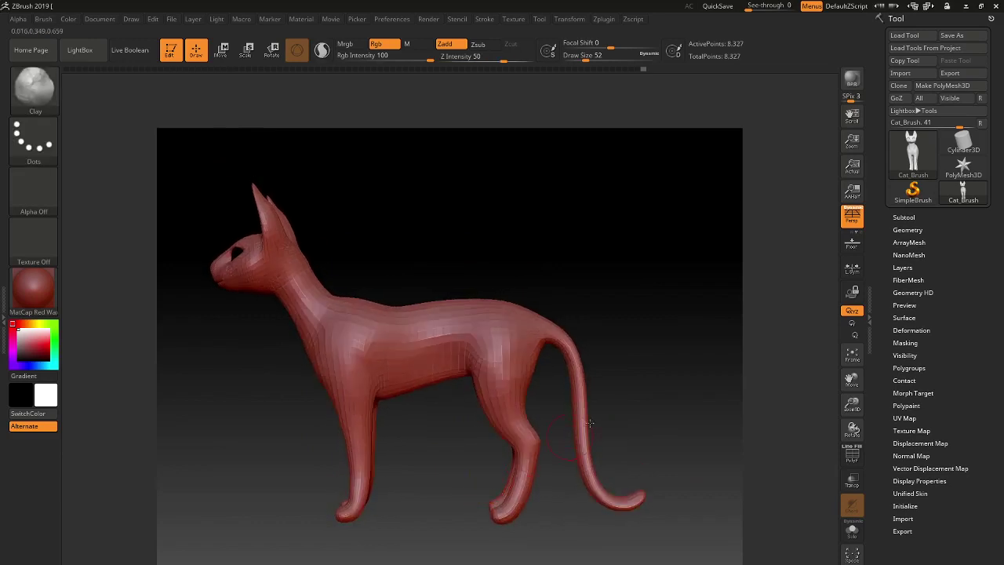
mouse_move(594, 299)
mouse_down()
mouse_move(661, 310)
mouse_move(601, 280)
mouse_move(585, 336)
mouse_move(500, 353)
mouse_up()
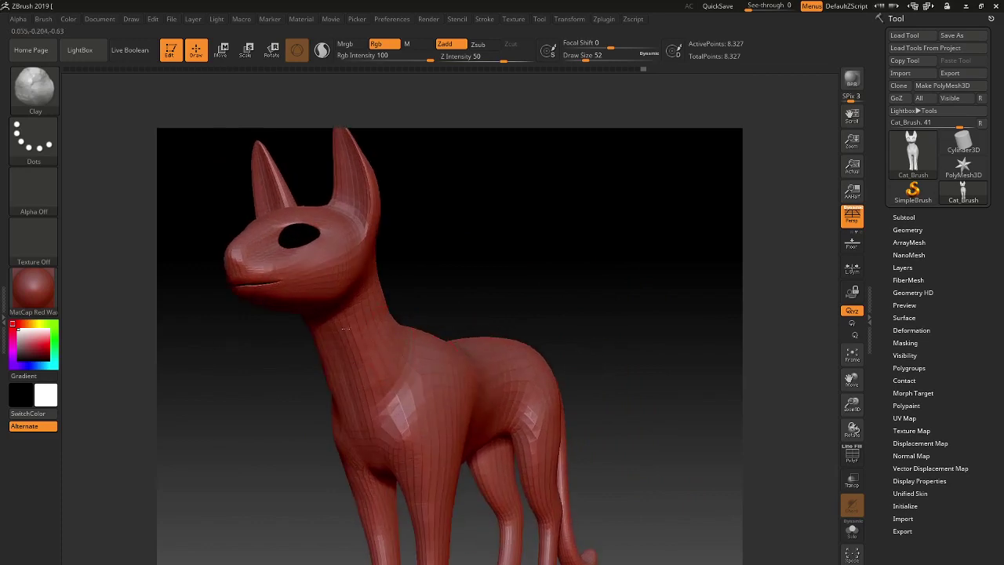
drag(488, 282, 447, 289)
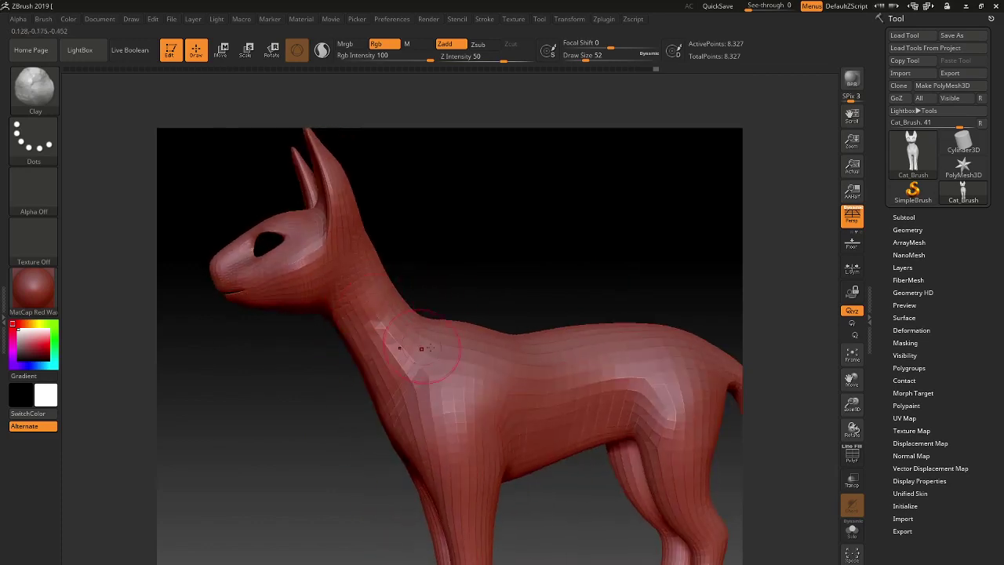
drag(401, 367, 482, 417)
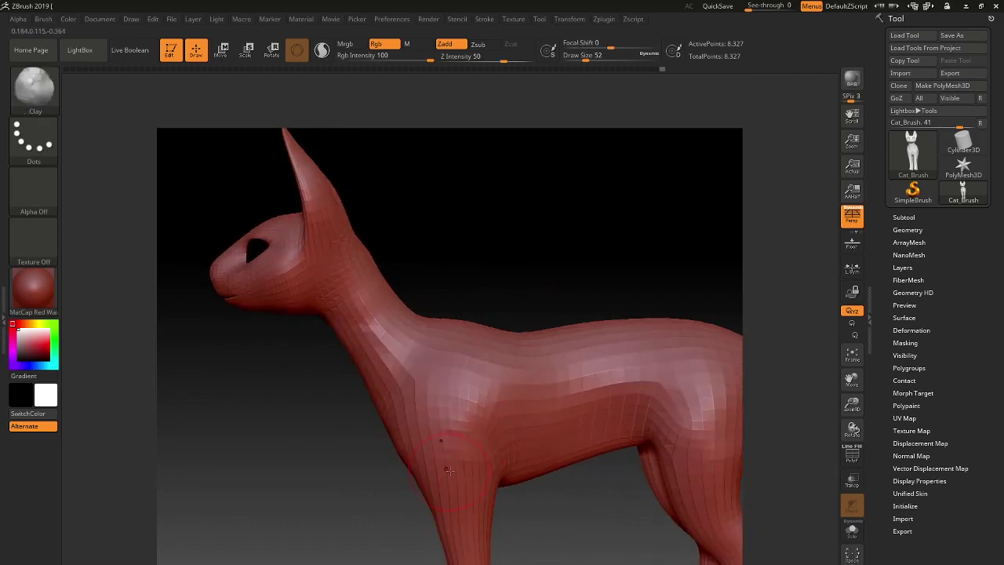
Enlarge the brush Draw Size and lower Z Intensity from 50 to 30, framing the legs
key(bracketright)
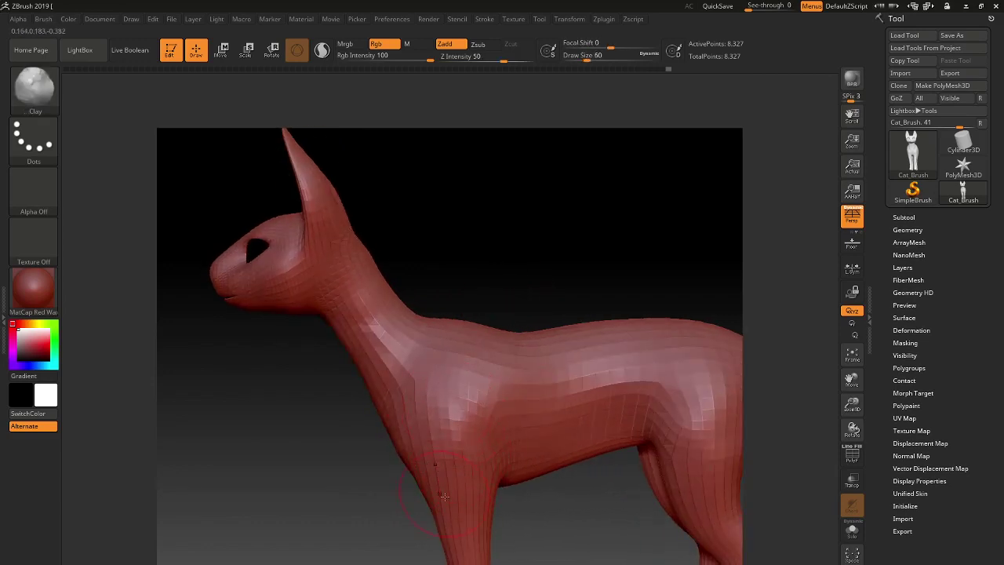
mouse_move(510, 302)
mouse_down()
mouse_move(525, 269)
mouse_move(516, 278)
mouse_up()
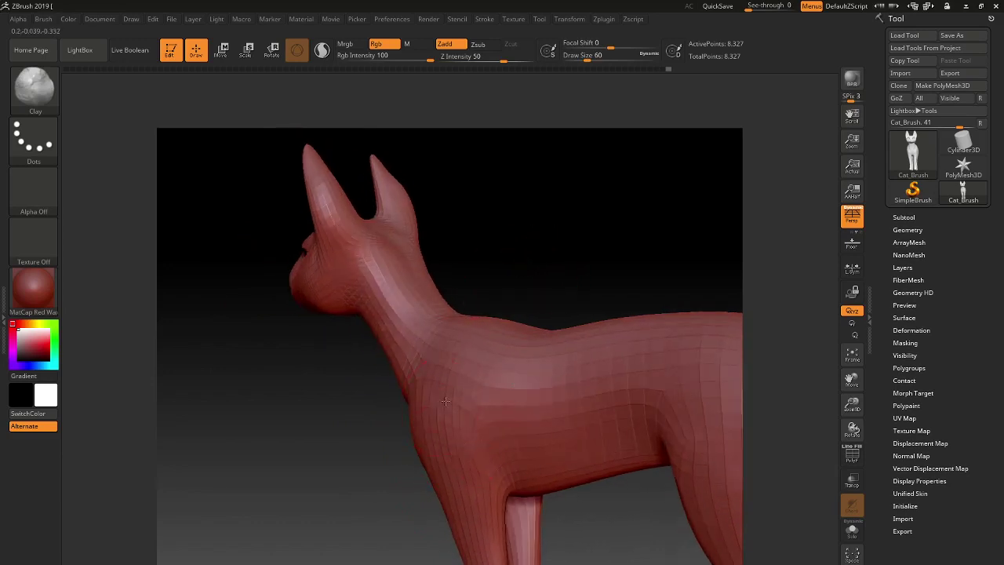
drag(583, 269, 487, 259)
mouse_move(512, 466)
mouse_down()
mouse_move(530, 457)
mouse_move(594, 331)
mouse_up()
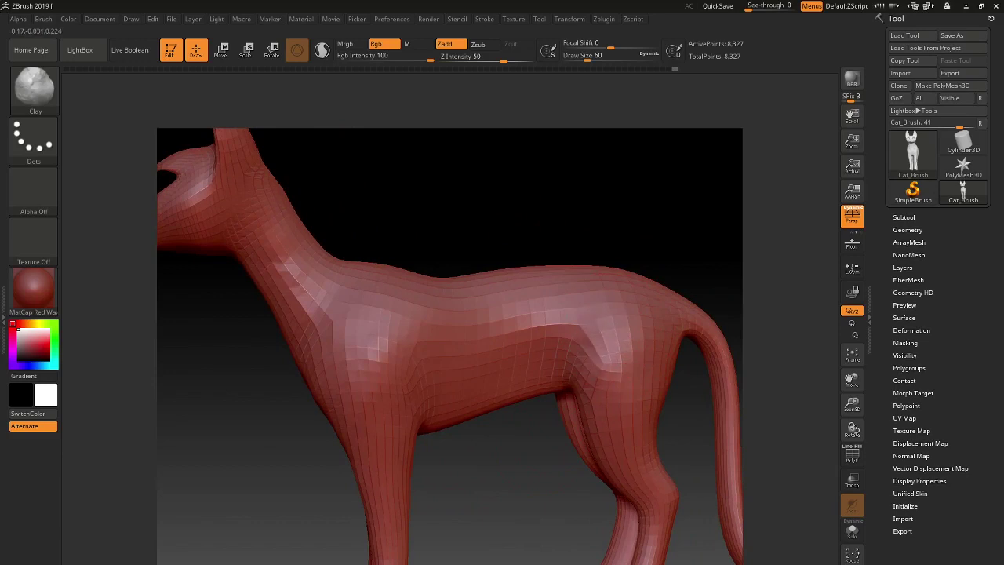
drag(498, 475, 518, 461)
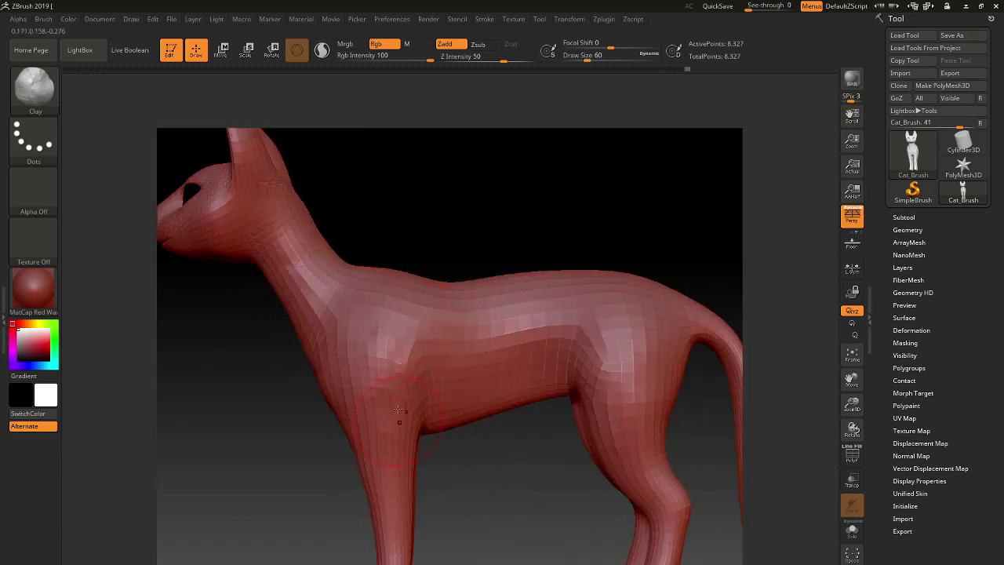
mouse_move(486, 483)
mouse_down()
mouse_move(620, 375)
mouse_move(601, 411)
mouse_move(607, 444)
mouse_move(447, 343)
mouse_up()
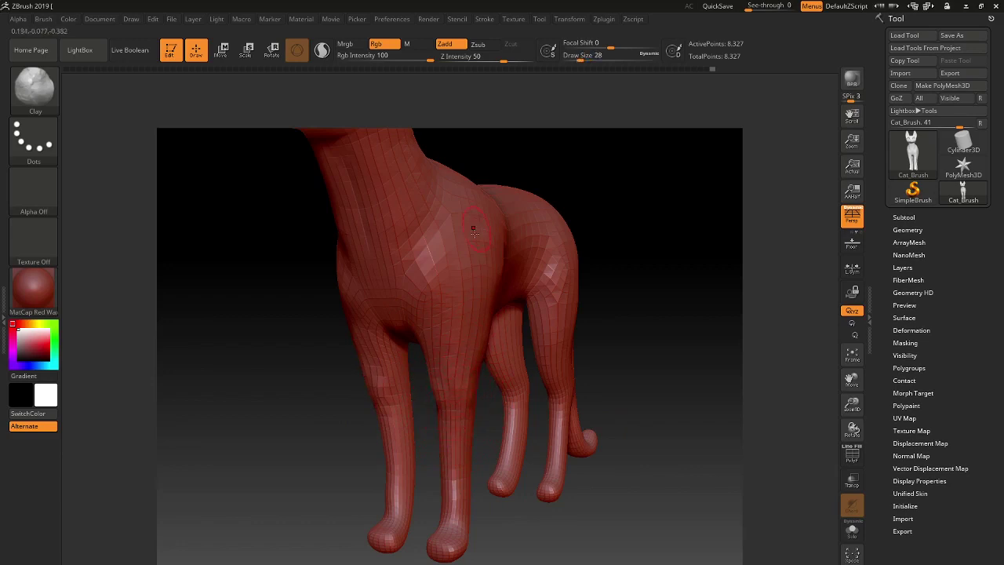
drag(498, 60, 487, 61)
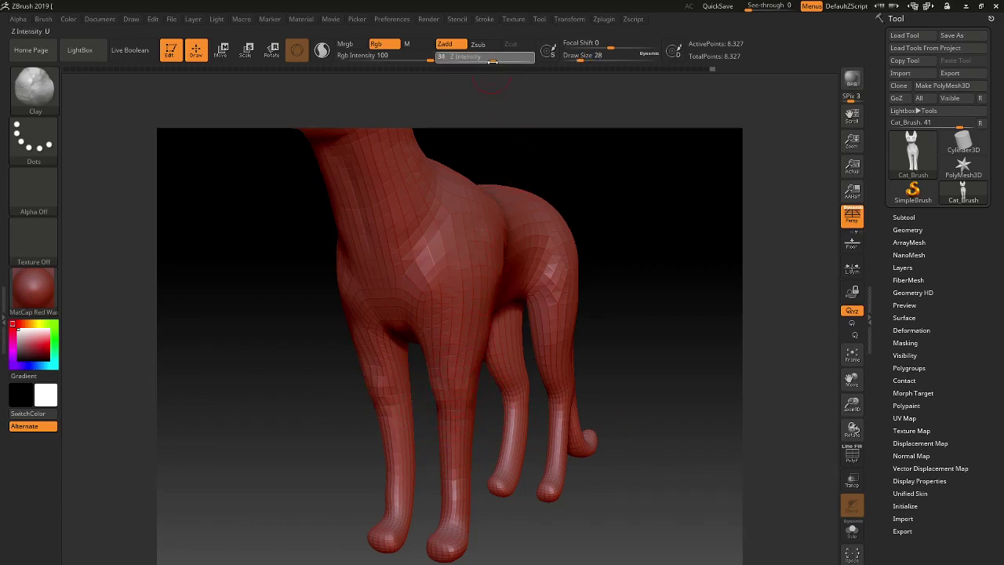
Smooth the front leg surface, then orbit around the body, hind legs and head
key(shift)
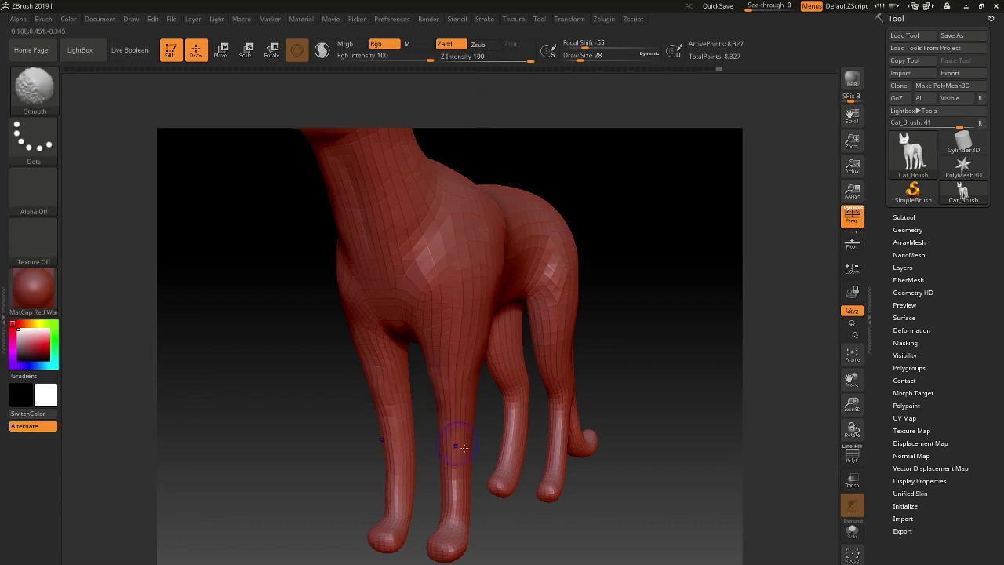
right_drag(440, 408, 474, 419)
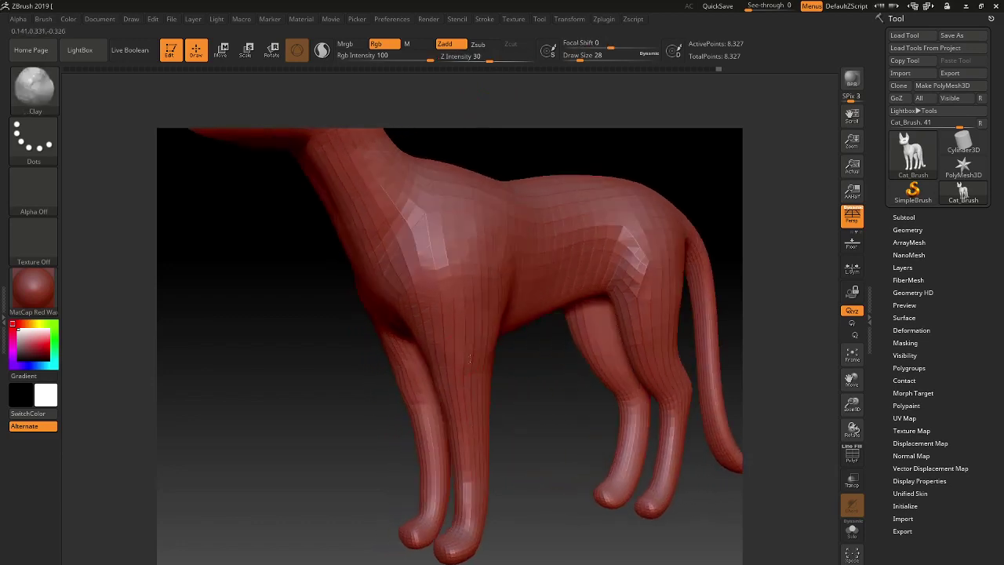
right_drag(490, 402, 527, 400)
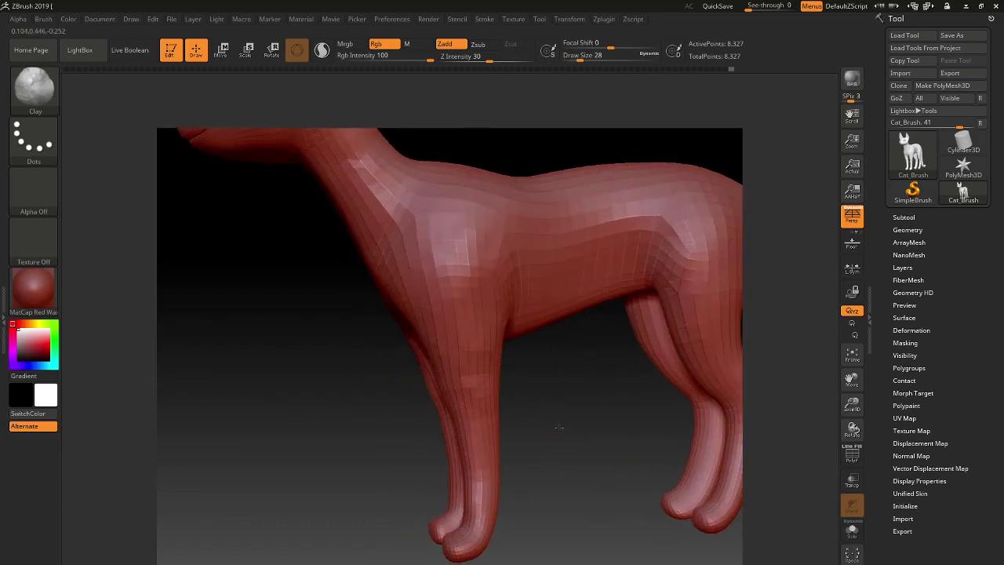
right_drag(559, 428, 436, 353)
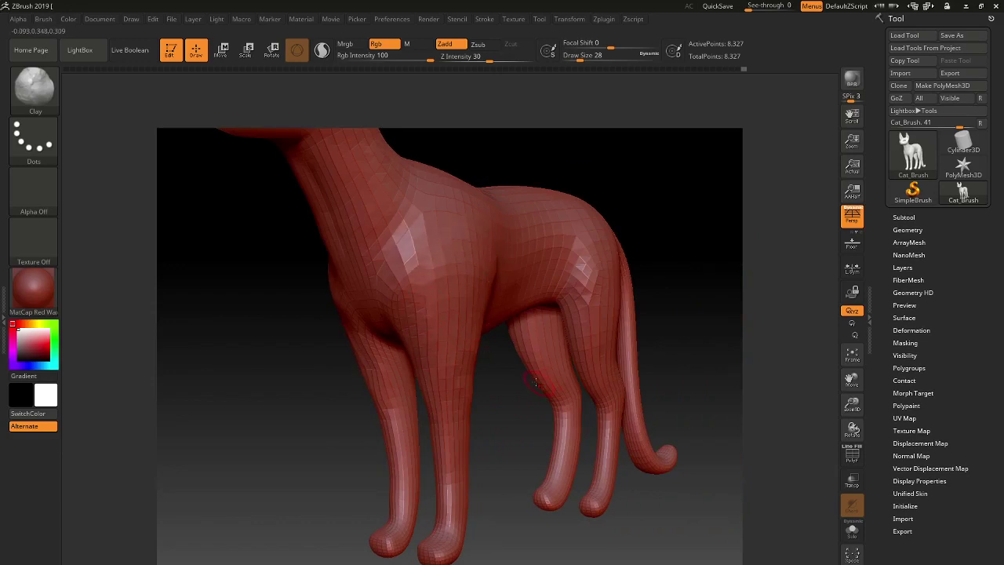
right_drag(495, 324, 531, 334)
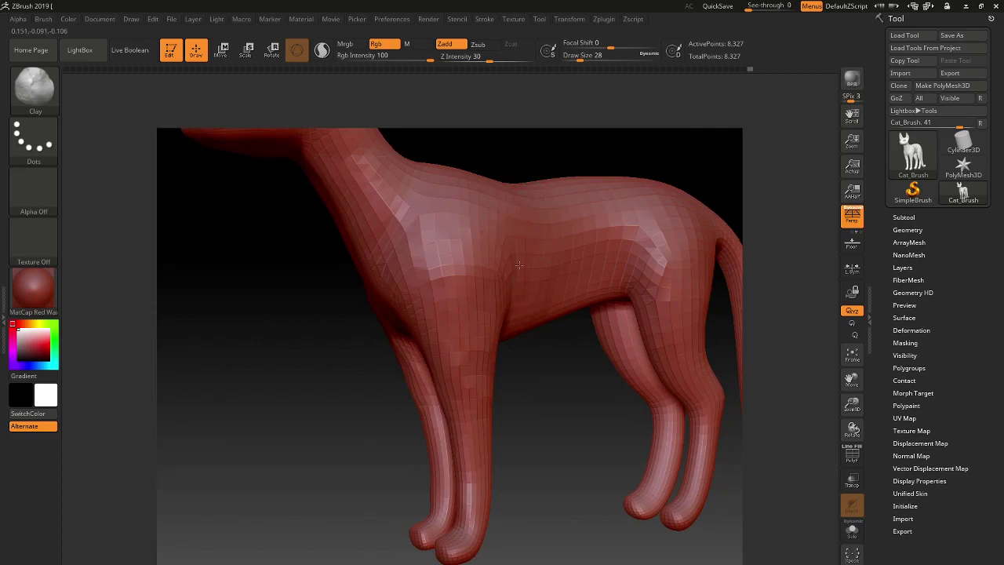
drag(565, 393, 493, 421)
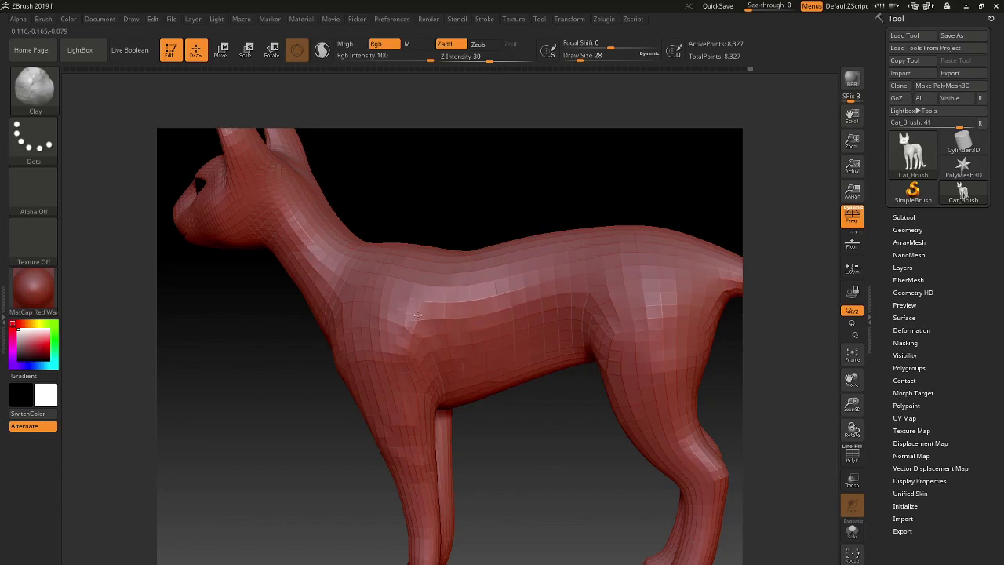
Add a light Clay stroke on the shoulder and finish smoothing the front leg
drag(409, 314, 398, 333)
drag(473, 460, 465, 451)
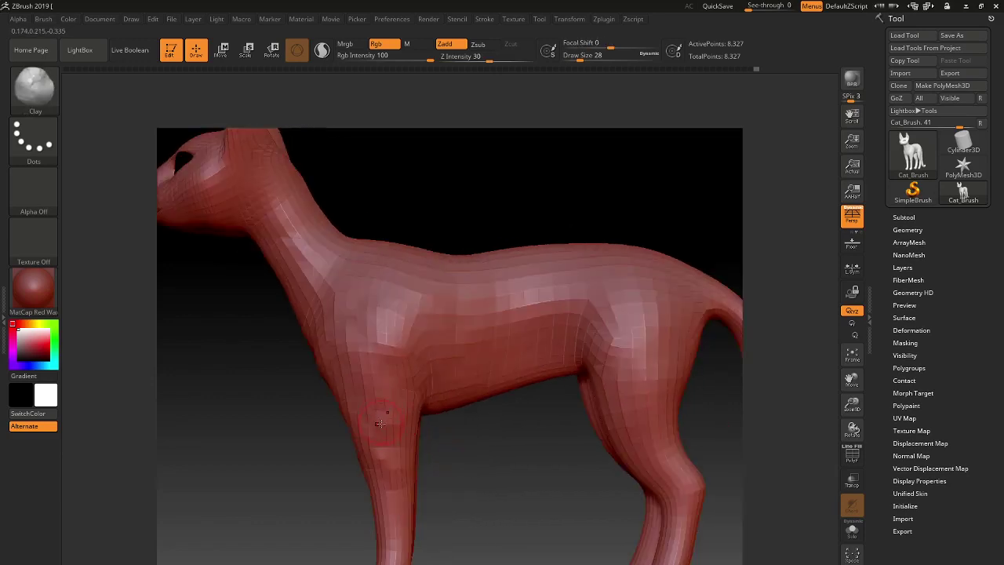
shift+drag(359, 437, 396, 494)
drag(489, 489, 439, 463)
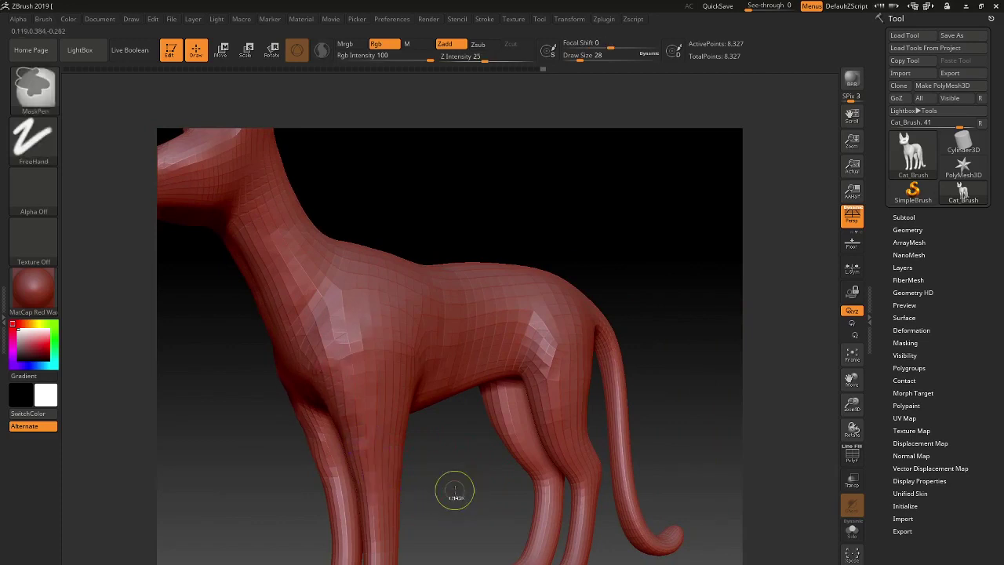
drag(688, 381, 593, 292)
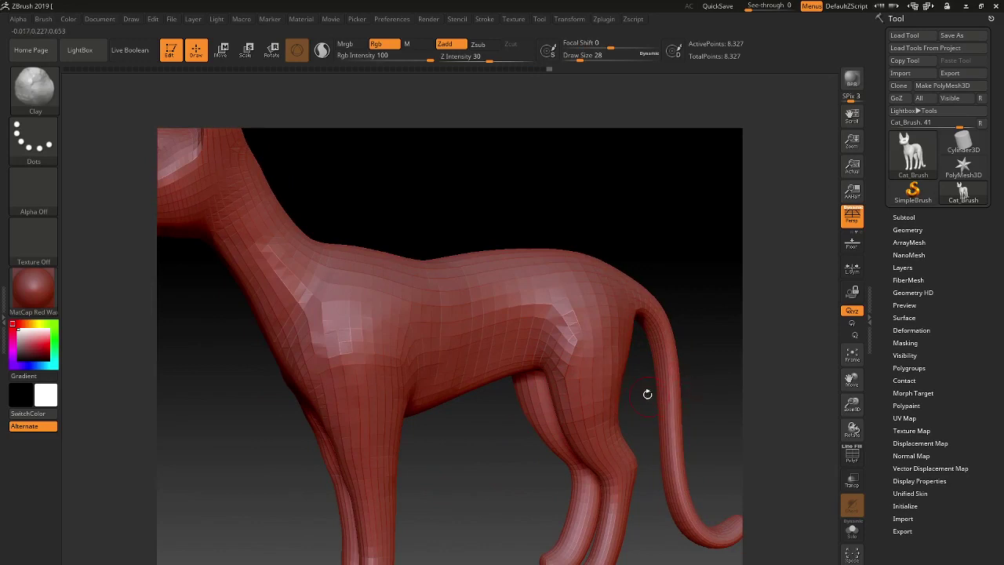
mouse_move(646, 395)
mouse_down()
mouse_move(668, 406)
mouse_move(621, 407)
mouse_move(587, 343)
mouse_up()
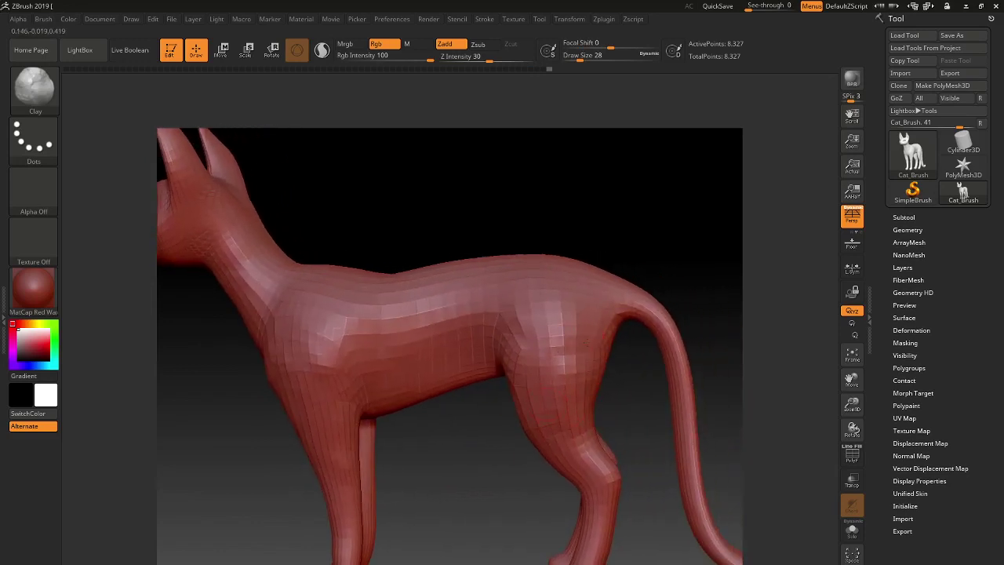
shift+drag(572, 359, 565, 354)
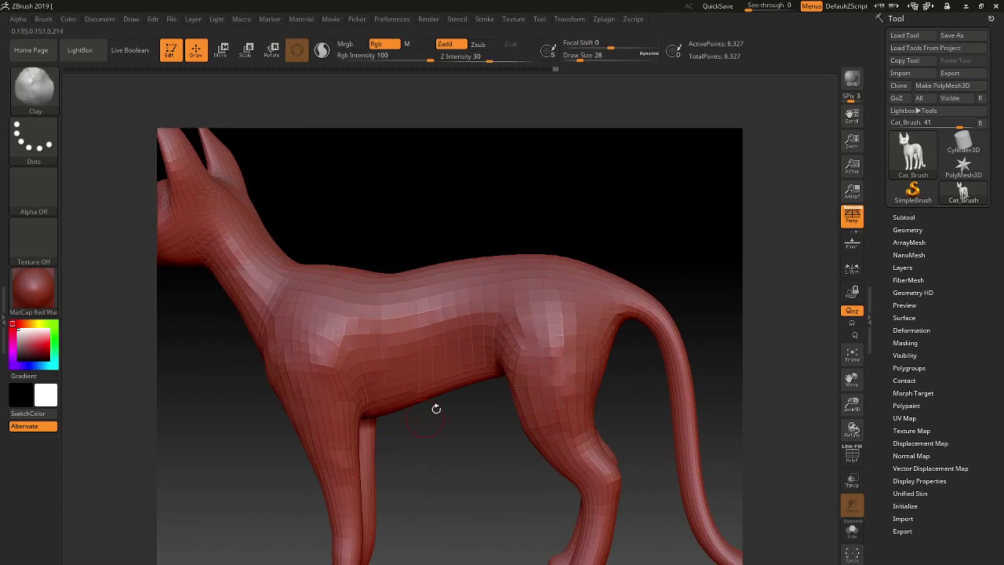
drag(436, 409, 499, 424)
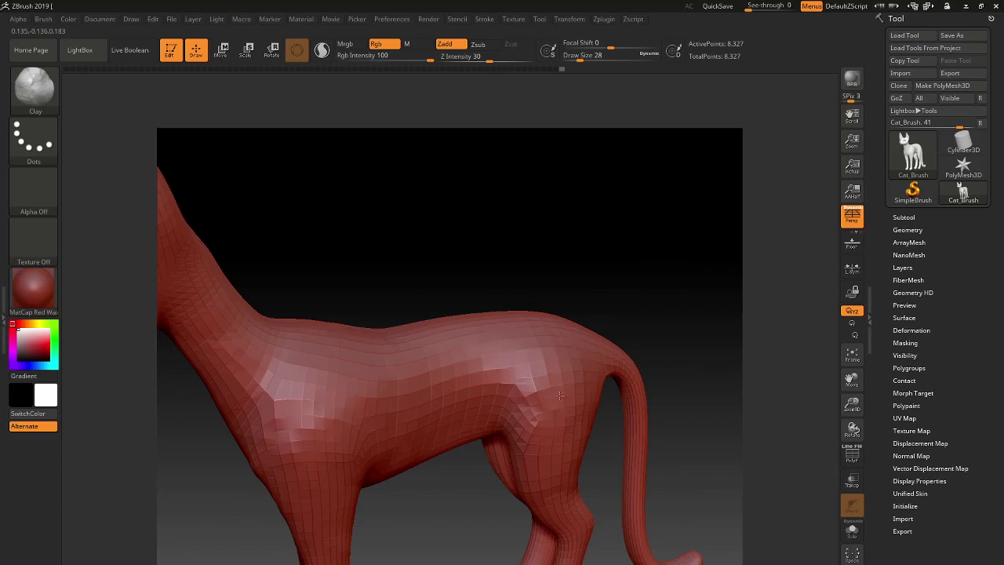
drag(609, 452, 671, 363)
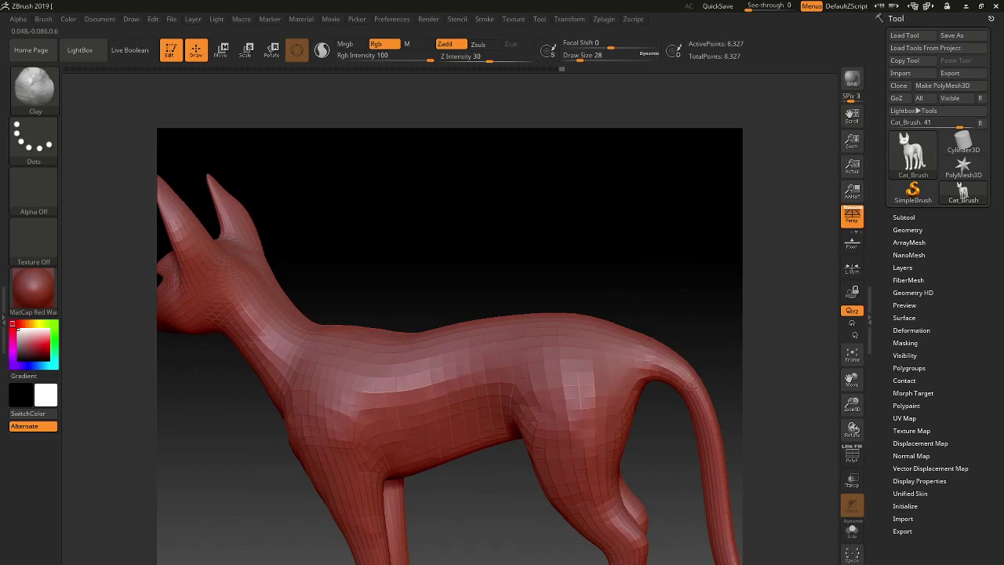
drag(720, 455, 523, 354)
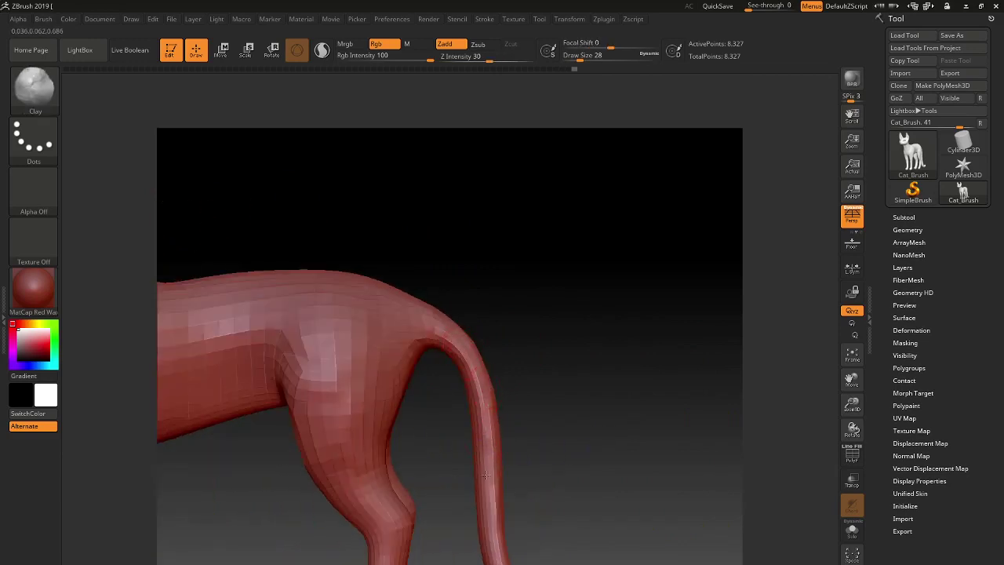
alt+right_drag(496, 546, 510, 357)
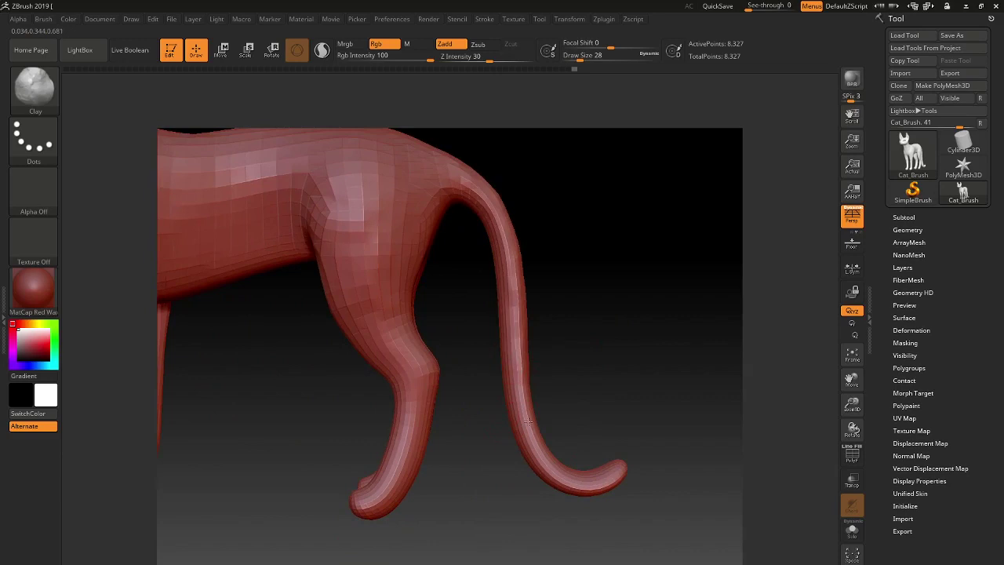
right_drag(611, 406, 585, 407)
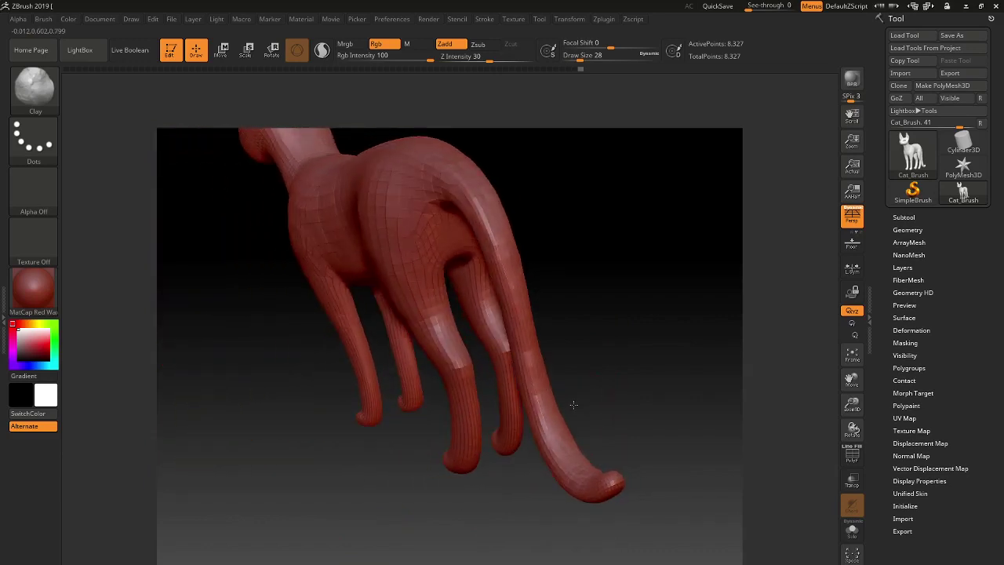
mouse_move(574, 405)
shift+mouse_down()
mouse_move(549, 416)
mouse_move(556, 453)
shift+mouse_up()
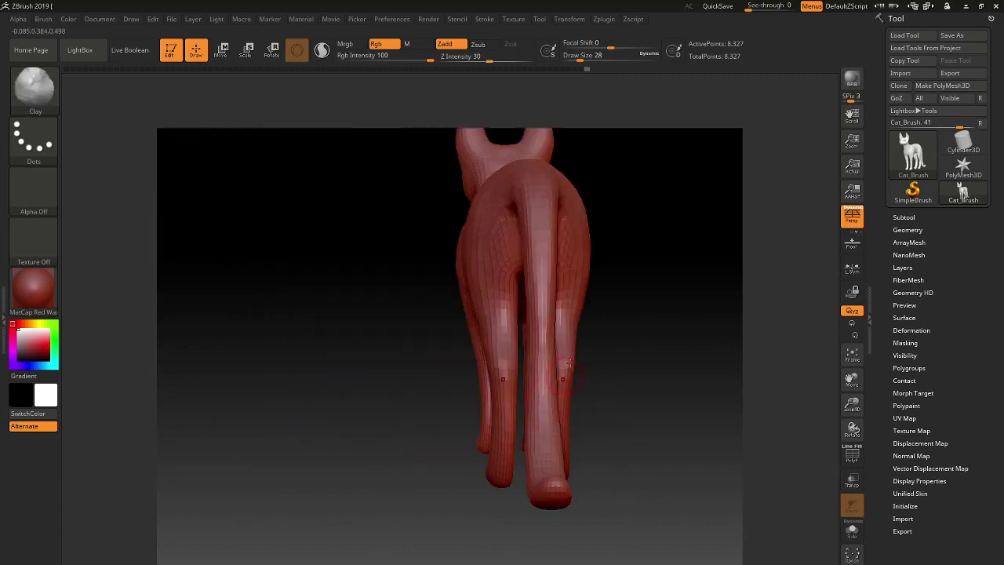
mouse_move(649, 308)
mouse_down()
mouse_move(596, 313)
mouse_move(610, 289)
mouse_move(664, 370)
mouse_move(620, 305)
mouse_move(485, 323)
mouse_up()
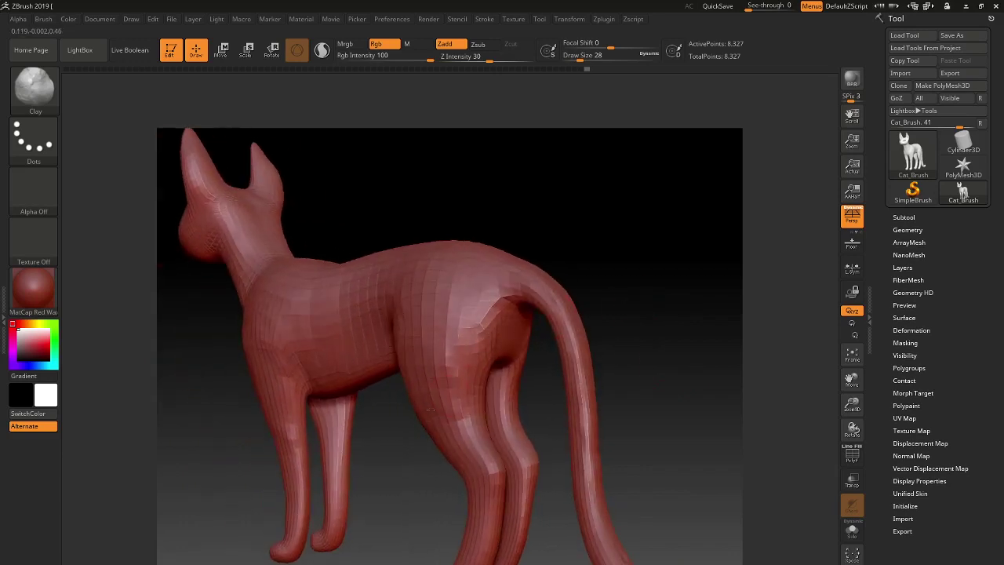
mouse_move(430, 408)
alt+mouse_down()
mouse_move(587, 287)
mouse_move(561, 281)
mouse_move(682, 316)
mouse_move(429, 322)
alt+mouse_up()
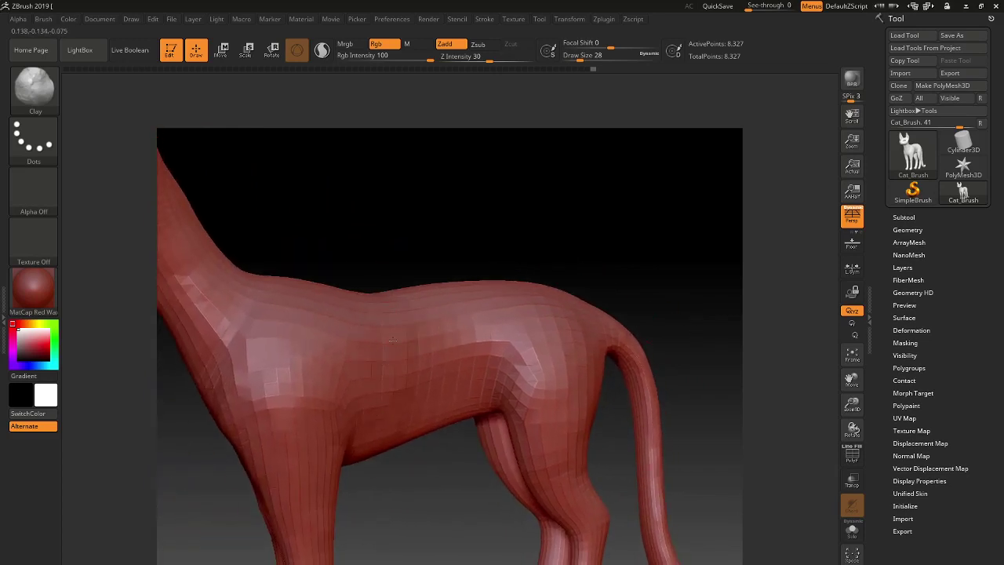
mouse_move(513, 251)
alt+mouse_down()
mouse_move(654, 256)
mouse_move(489, 264)
mouse_move(525, 271)
mouse_move(416, 260)
alt+mouse_up()
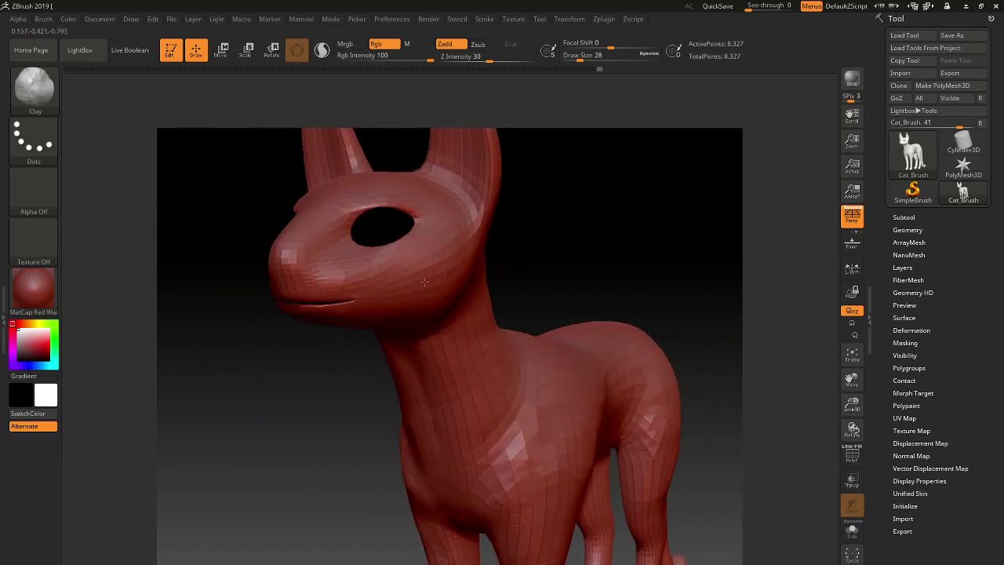
Smooth the snout near the cat's upper lip
mouse_move(423, 305)
mouse_down()
mouse_move(578, 253)
mouse_move(329, 279)
mouse_up()
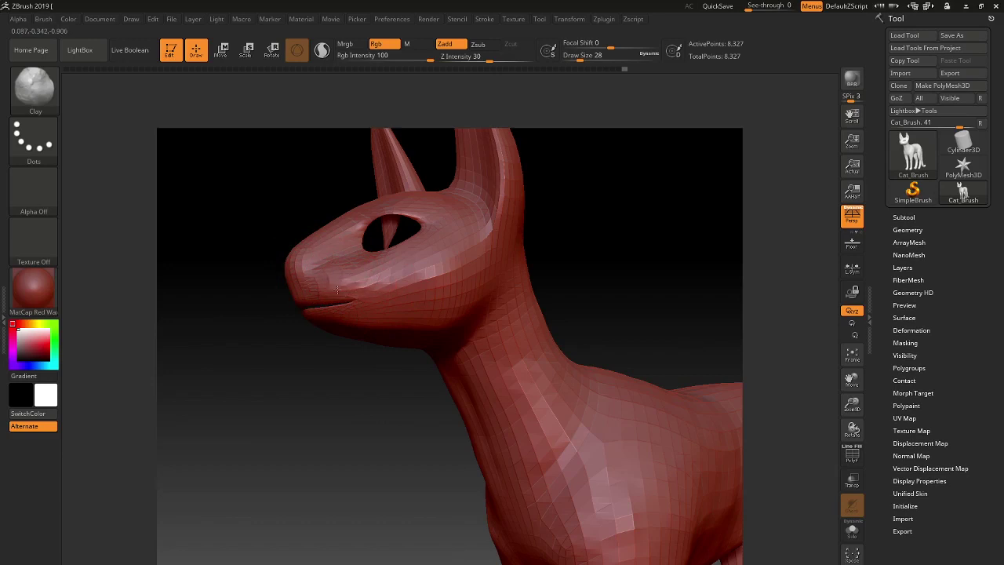
drag(343, 281, 363, 267)
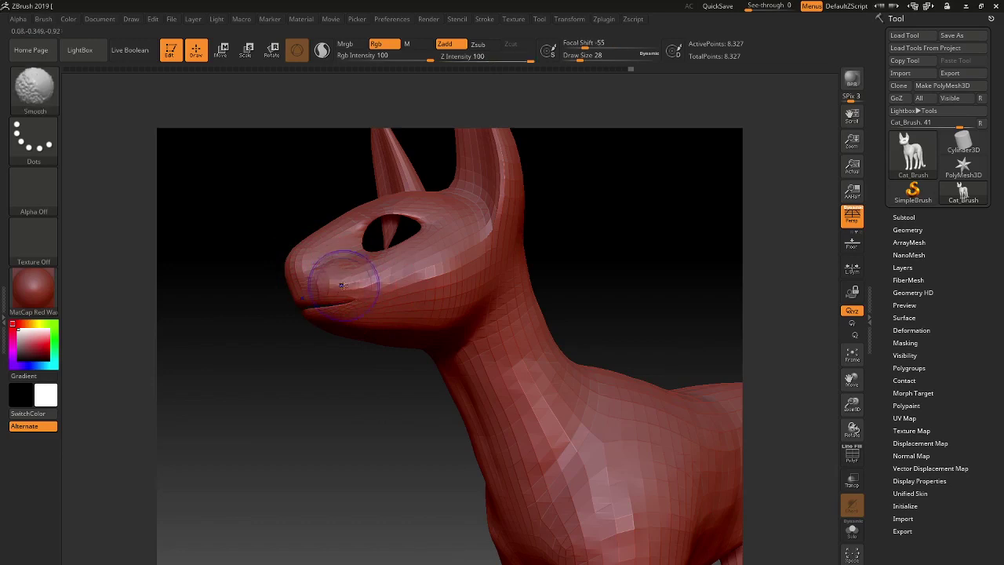
drag(638, 262, 546, 382)
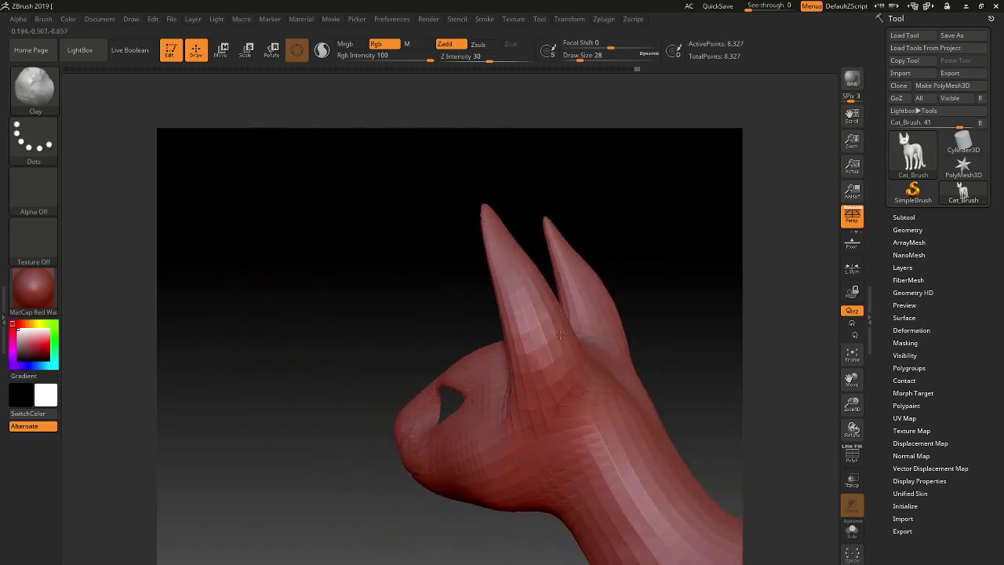
Reshape the left ear's front and build up both ear bases with symmetric Clay
alt+drag(664, 325, 691, 298)
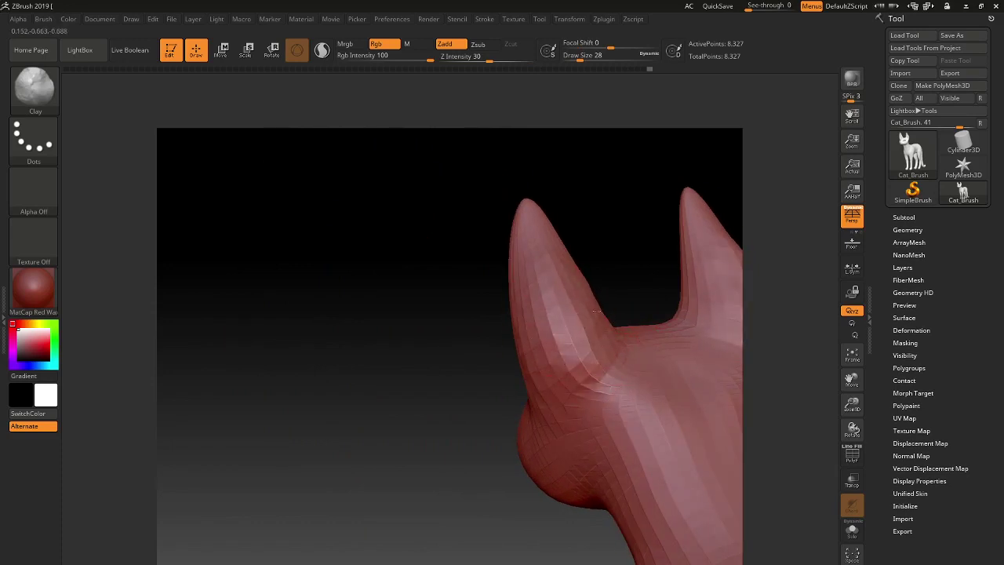
drag(617, 242, 637, 251)
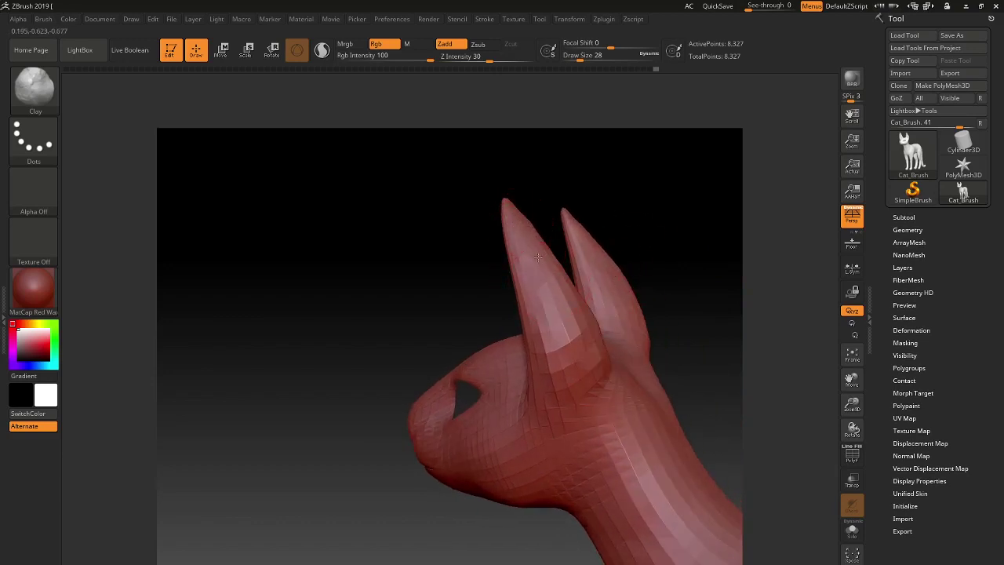
drag(538, 257, 565, 345)
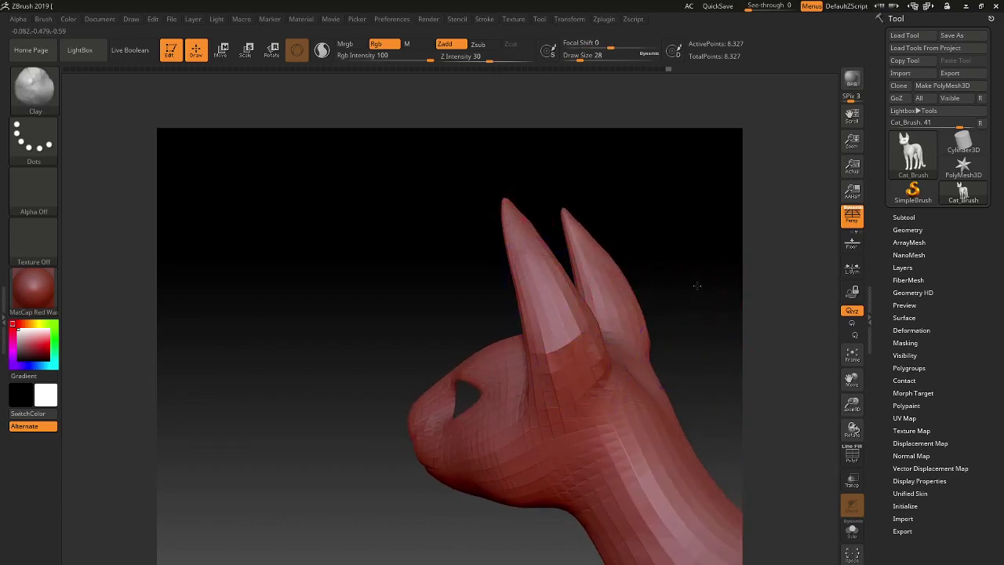
drag(696, 286, 549, 290)
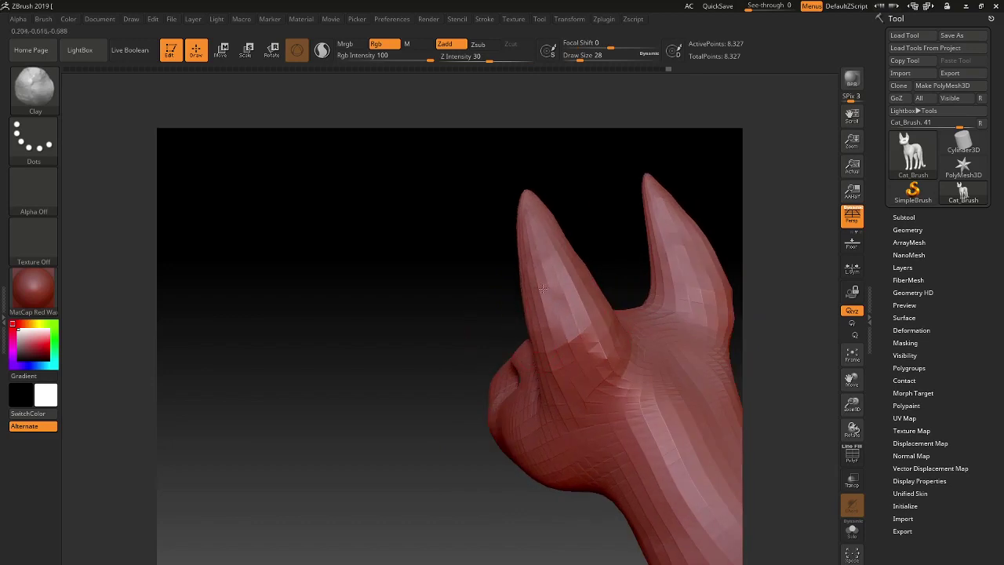
drag(412, 377, 471, 369)
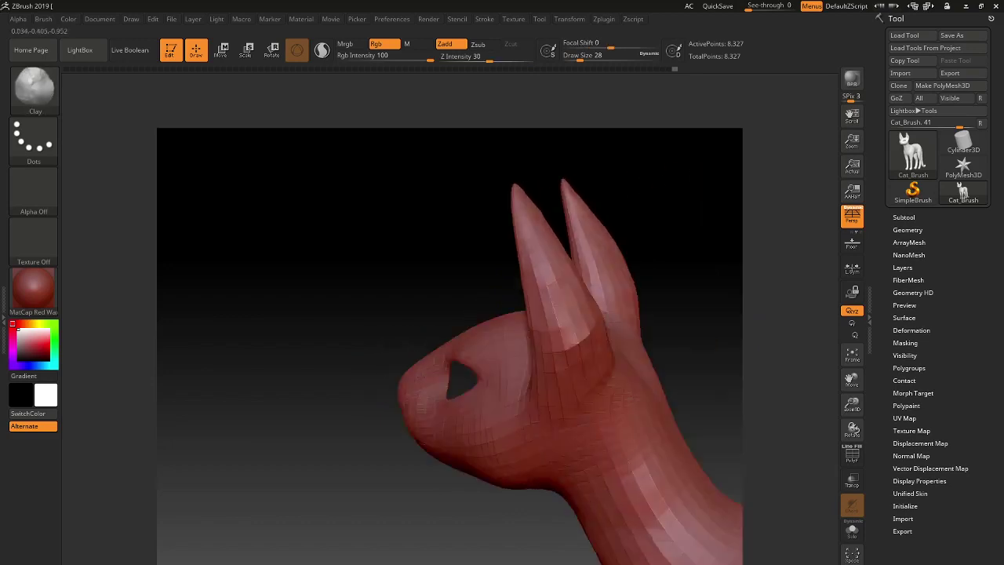
mouse_move(627, 359)
mouse_down()
mouse_move(683, 346)
mouse_move(597, 341)
mouse_up()
drag(544, 301, 572, 308)
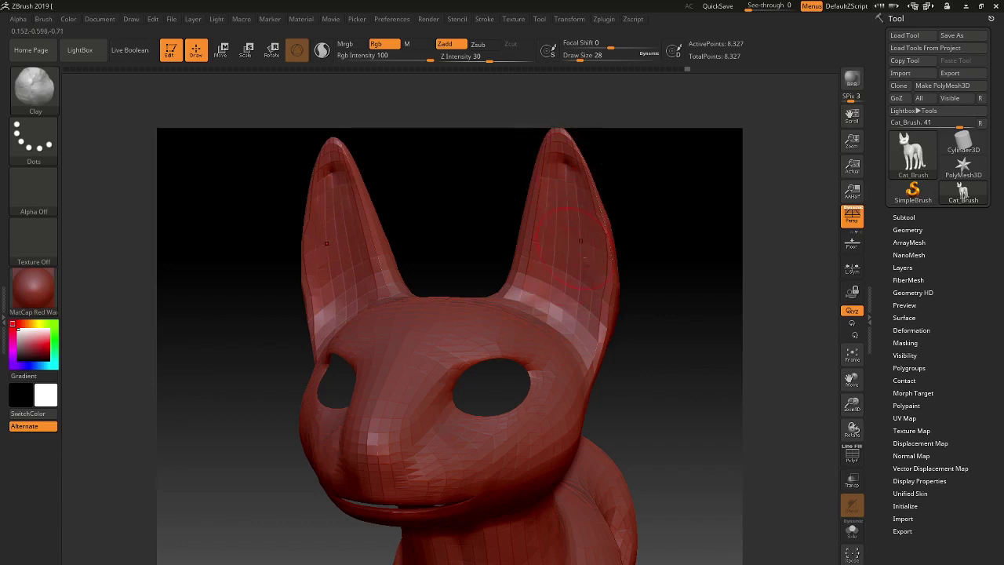
Make a small Clay adjustment on the ear from a close three-quarter view
drag(651, 251, 690, 255)
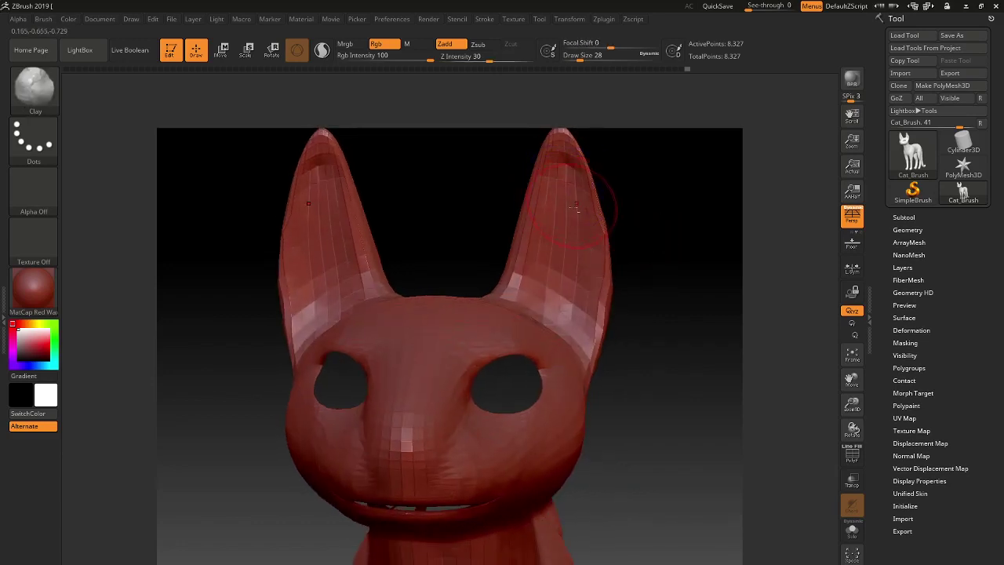
drag(671, 258, 666, 254)
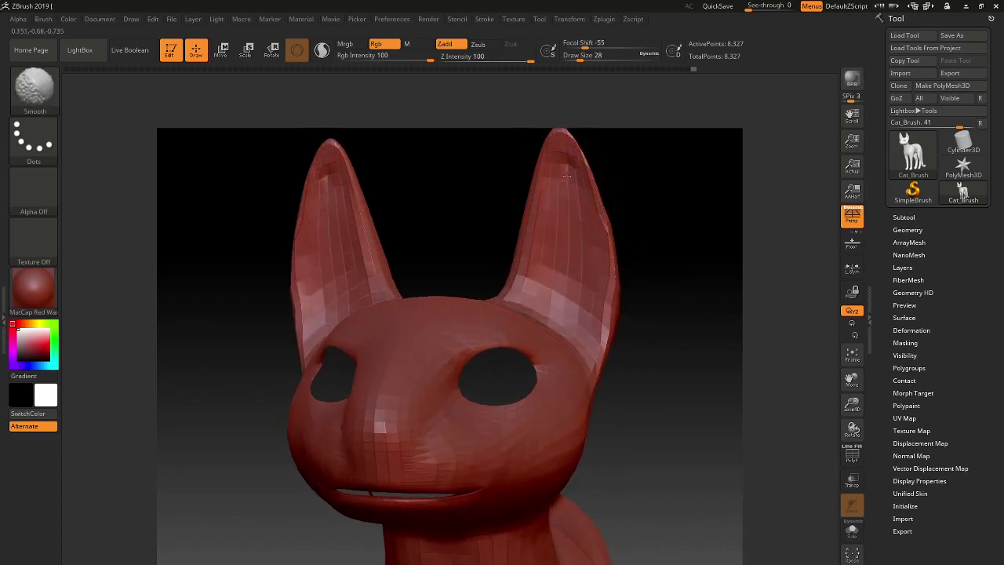
mouse_move(640, 263)
mouse_down()
mouse_move(662, 259)
mouse_move(674, 305)
mouse_move(632, 380)
mouse_up()
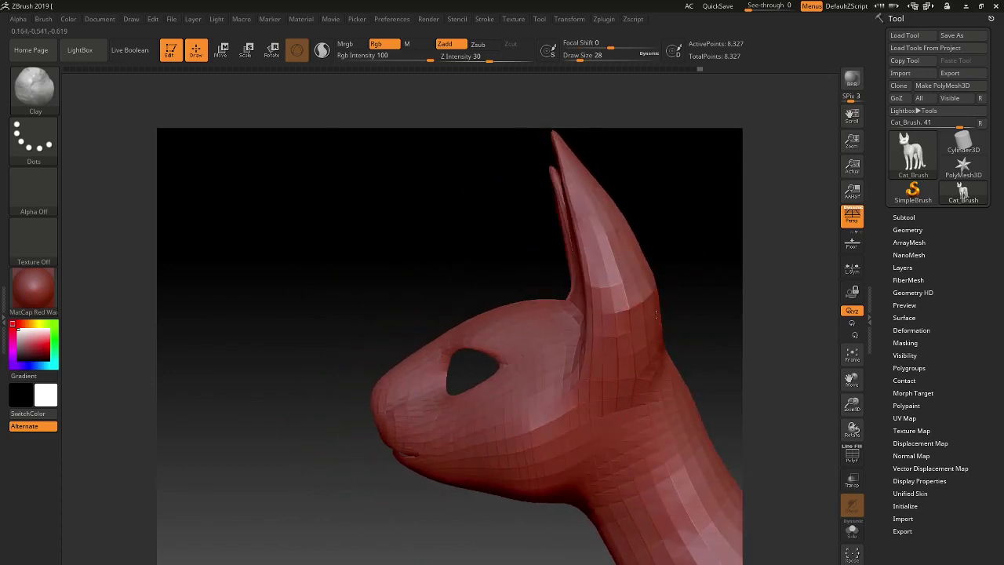
ctrl+right_drag(656, 314, 688, 337)
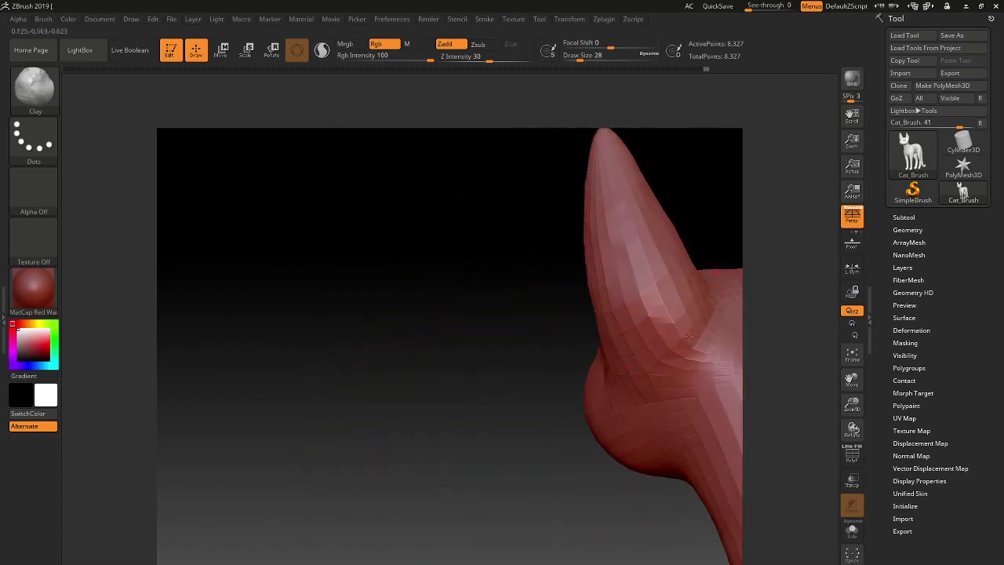
drag(652, 266, 648, 271)
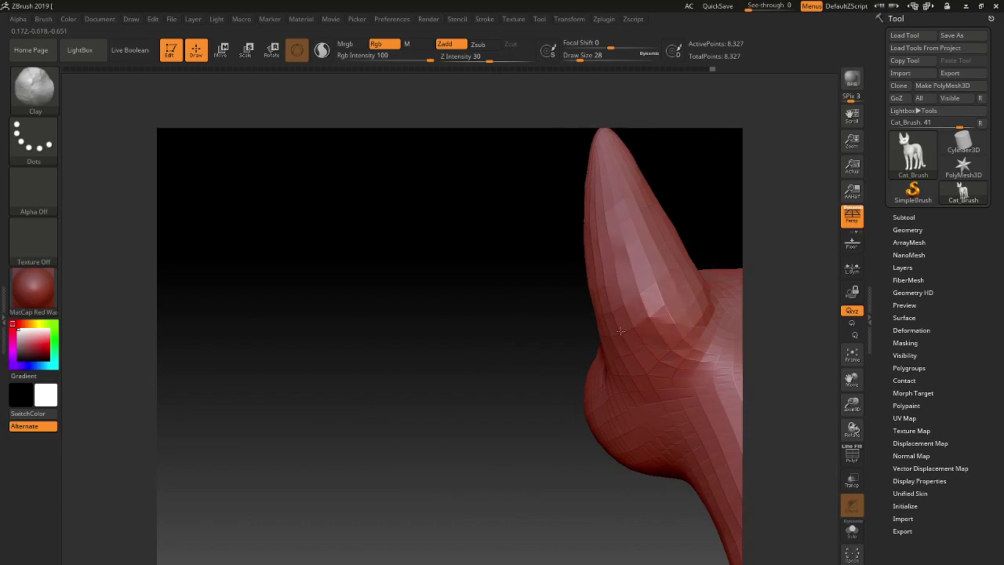
Smooth the ear's bulging back edge, then check the head from several angles
ctrl+right_drag(520, 280, 651, 385)
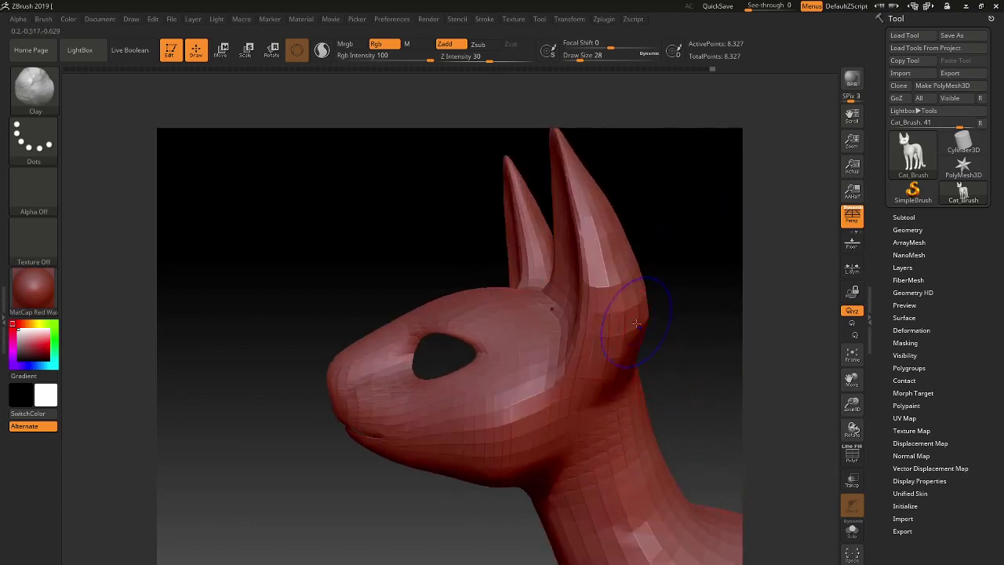
mouse_move(636, 322)
shift+mouse_down()
mouse_move(648, 285)
mouse_move(650, 358)
shift+mouse_up()
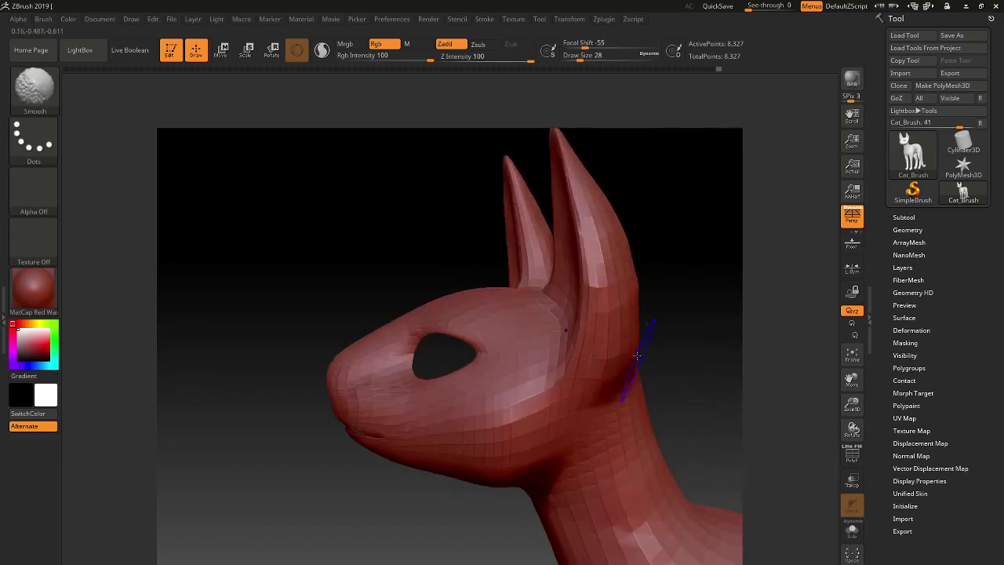
right_drag(637, 355, 549, 421)
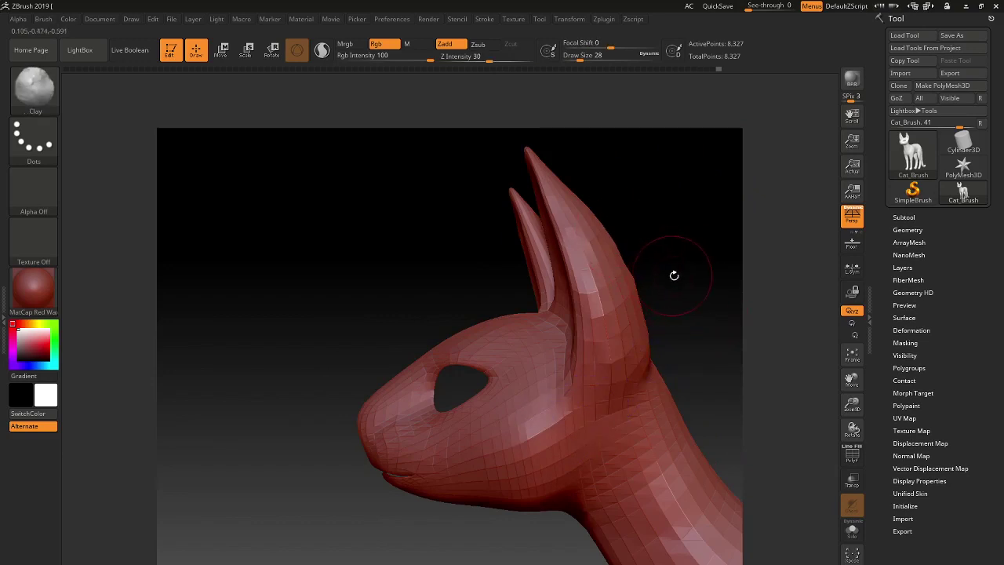
drag(674, 276, 596, 295)
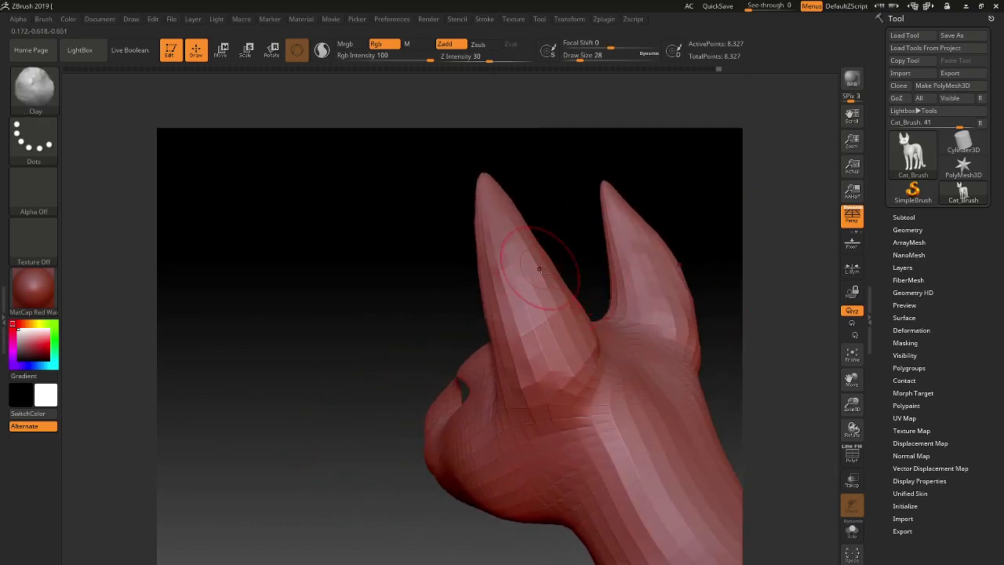
mouse_move(451, 268)
mouse_down()
mouse_move(412, 315)
mouse_move(482, 348)
mouse_up()
mouse_move(675, 259)
mouse_down()
mouse_move(605, 368)
mouse_move(513, 337)
mouse_up()
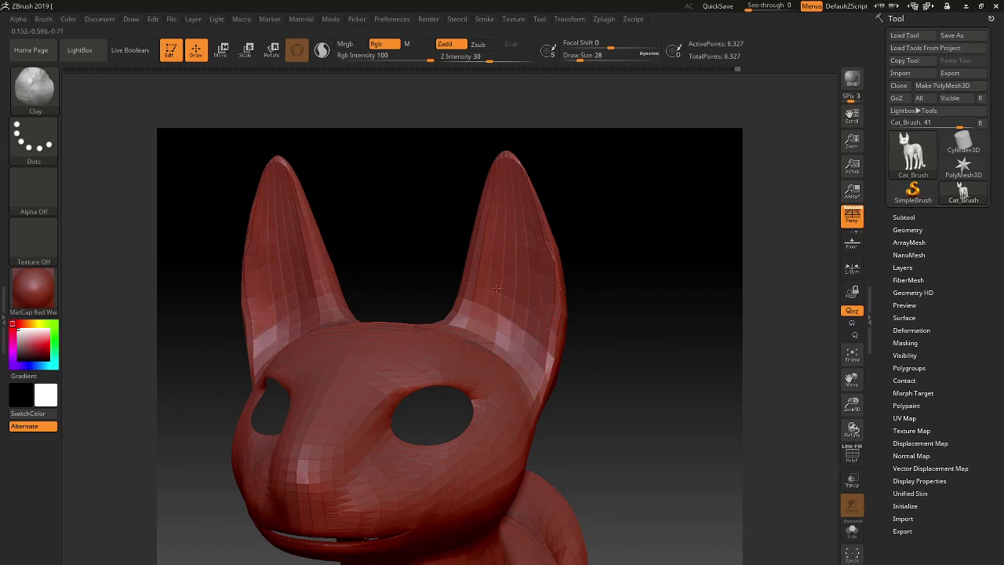
mouse_move(634, 370)
mouse_down()
mouse_move(574, 376)
mouse_move(353, 444)
mouse_move(350, 391)
mouse_move(386, 411)
mouse_move(382, 393)
mouse_up()
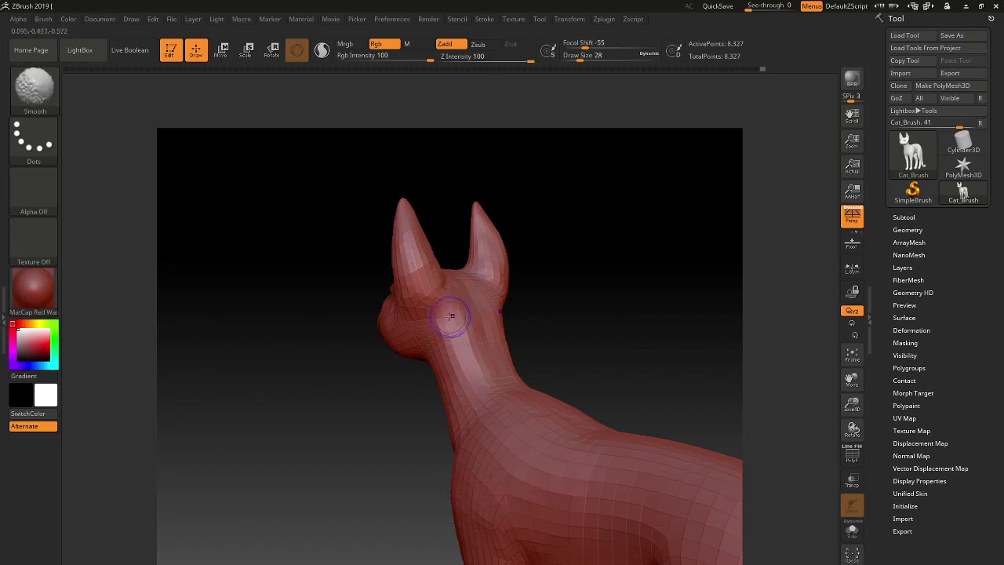
Add Clay along the neck, then smooth the back of the neck
drag(448, 299, 445, 302)
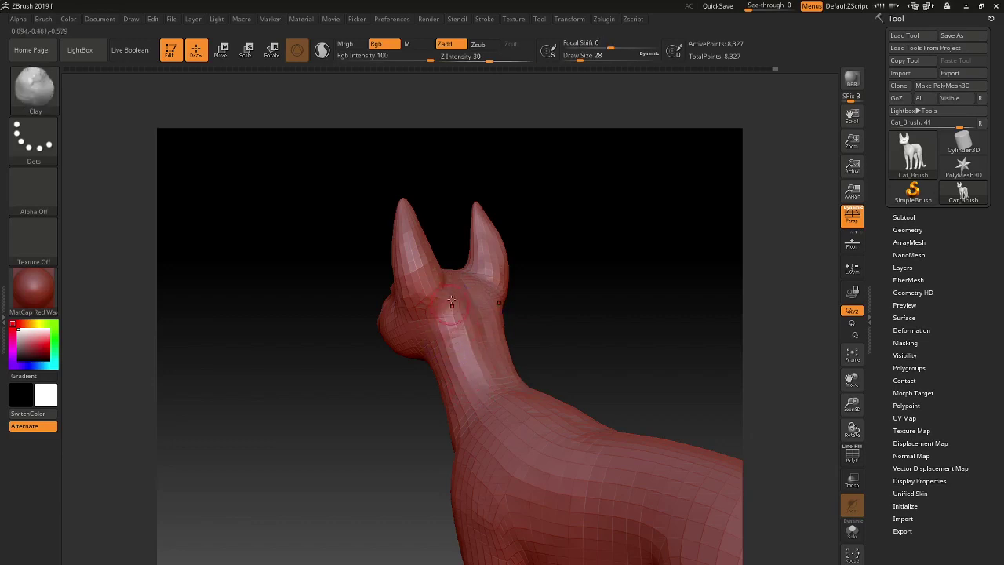
drag(466, 336, 444, 341)
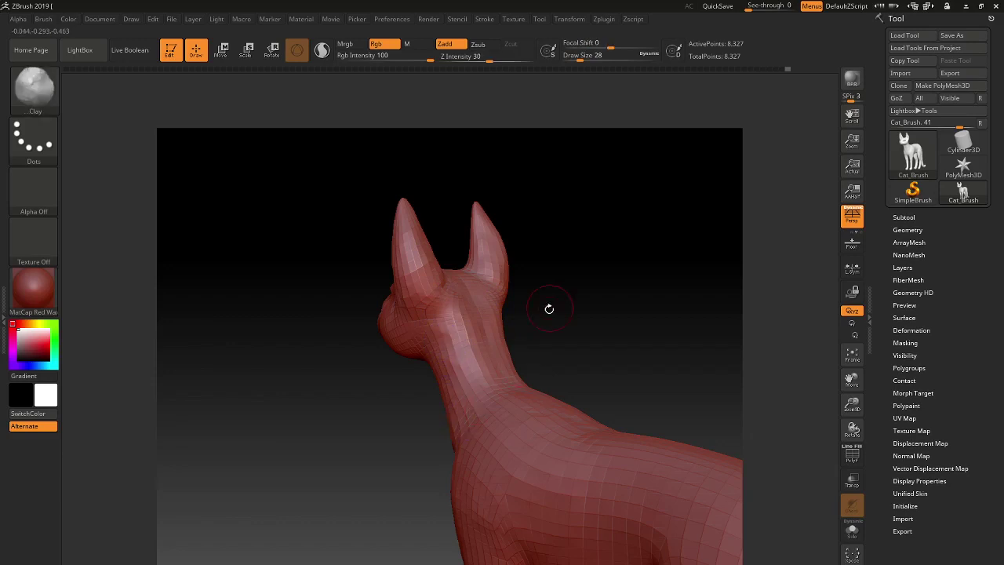
drag(550, 308, 535, 325)
key(shift)
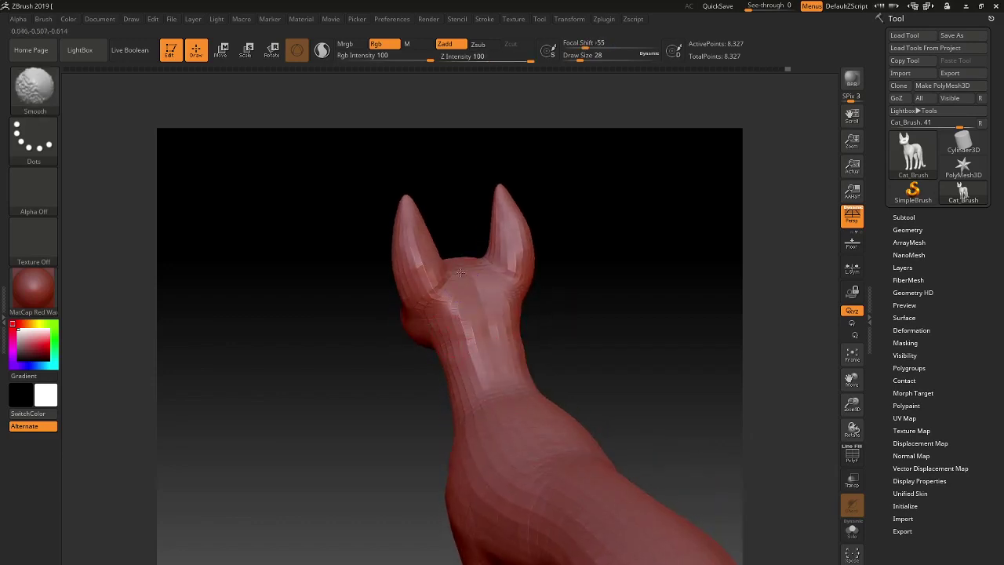
shift+drag(473, 335, 489, 345)
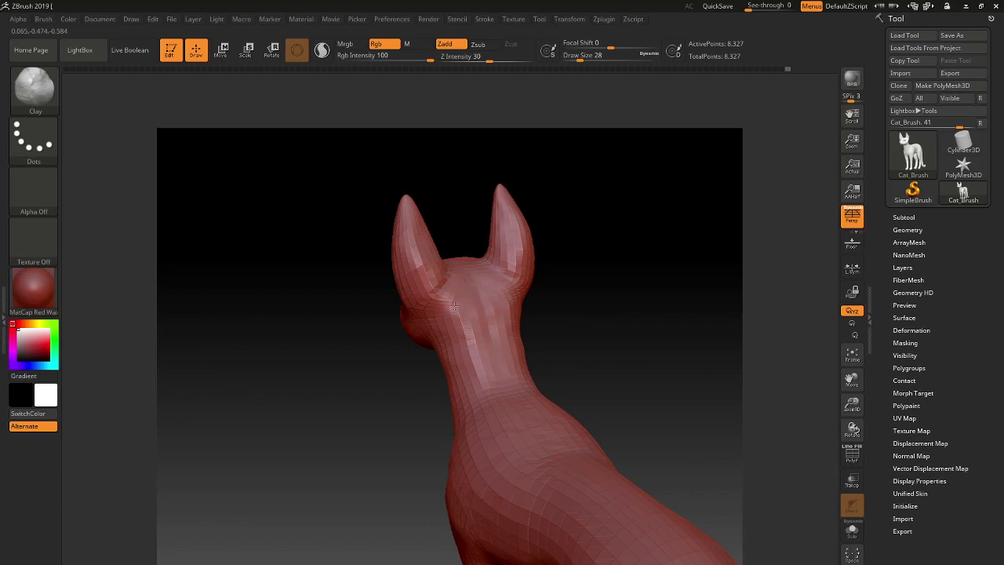
shift+drag(471, 323, 477, 374)
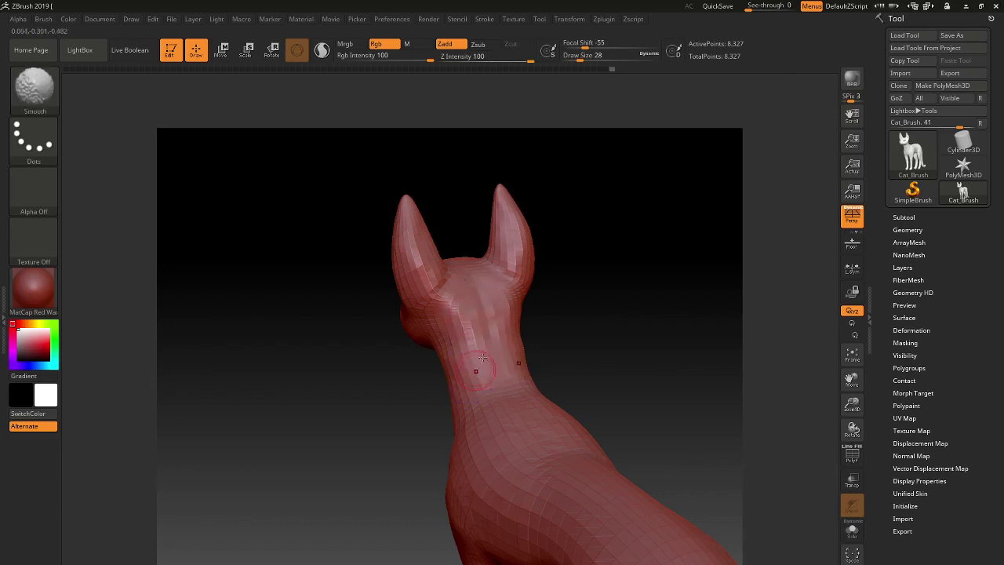
Enlarge the Clay brush to Draw Size 40 and build up the back of the head
drag(565, 311, 554, 332)
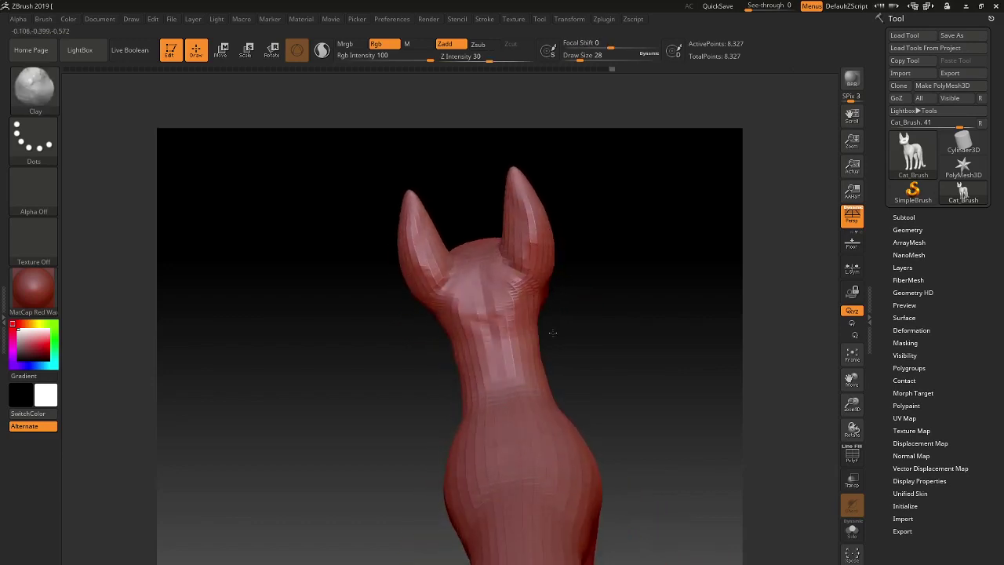
key(bracketright)
mouse_move(466, 294)
mouse_down()
mouse_move(463, 272)
mouse_move(477, 346)
mouse_move(460, 359)
mouse_up()
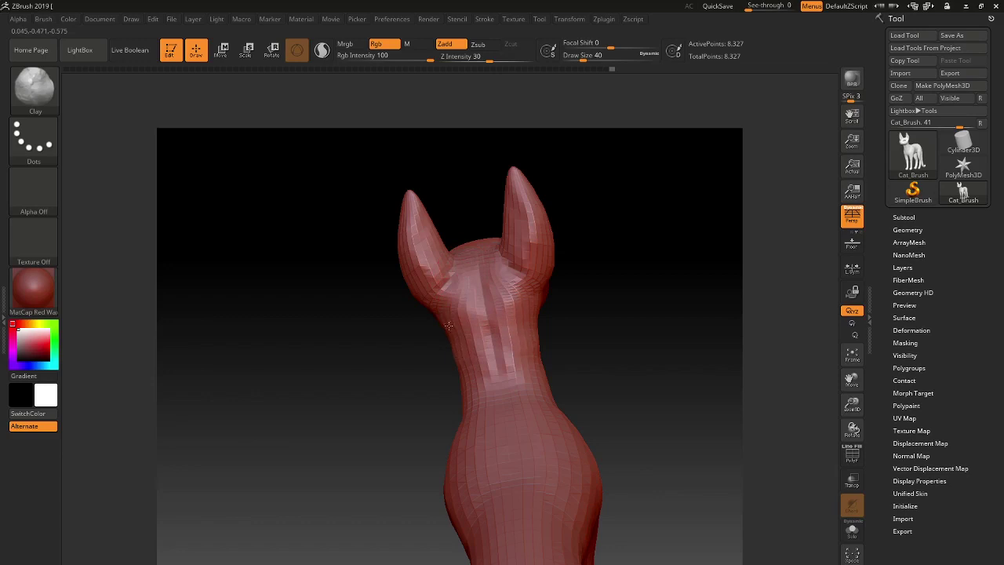
Smooth the back of the neck just below the head from a back view
drag(557, 352, 634, 342)
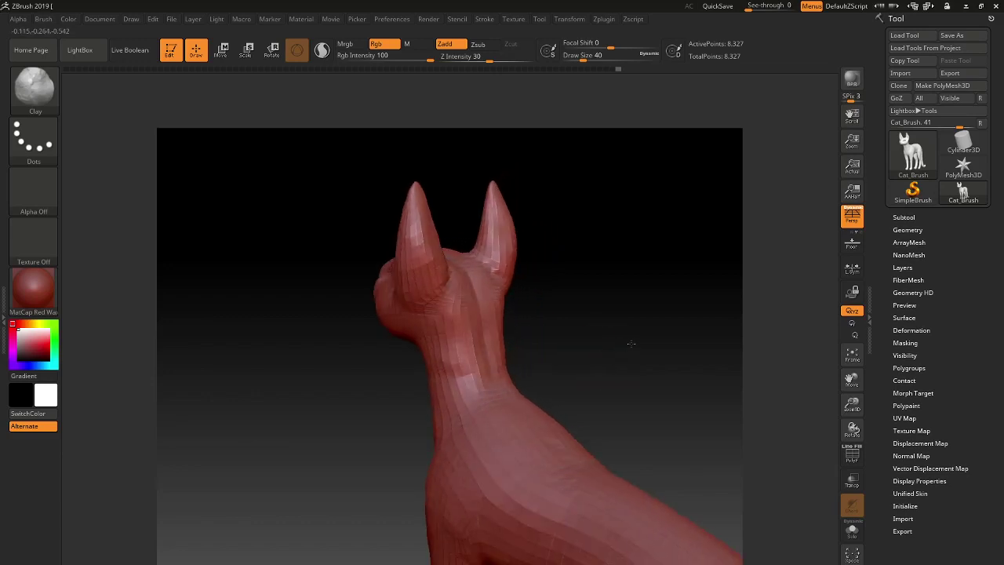
key(shift)
shift+drag(603, 376, 570, 352)
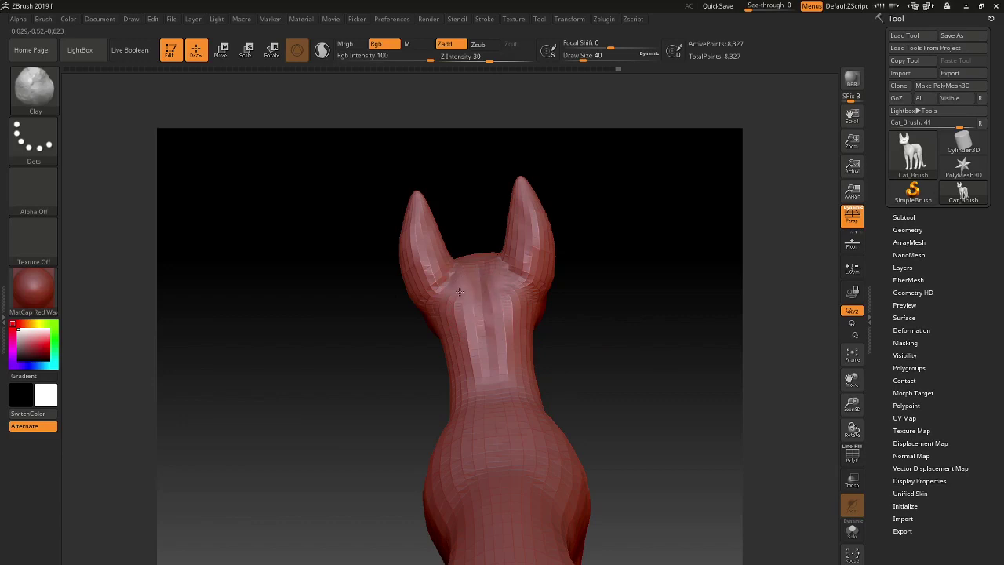
drag(610, 353, 596, 353)
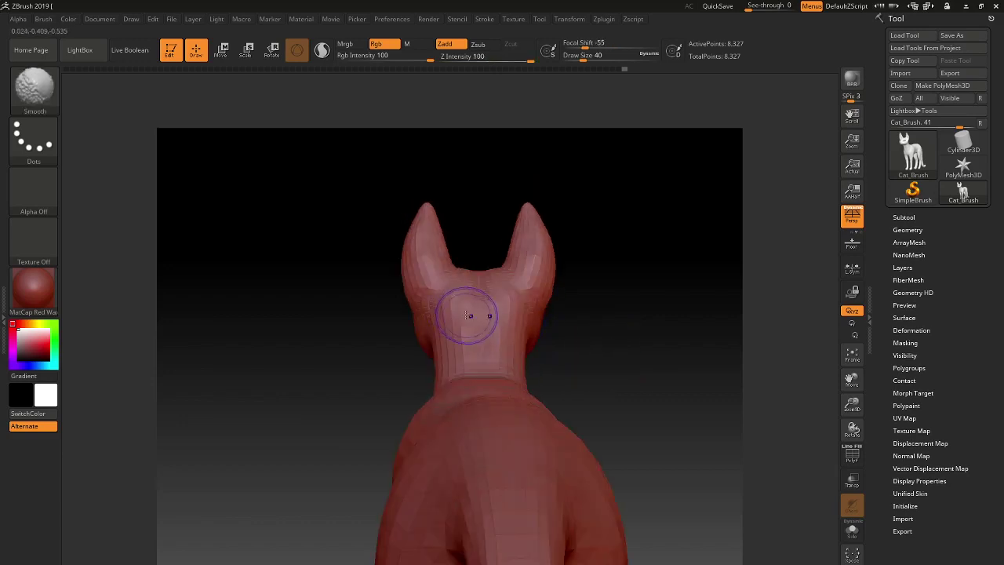
key(shift)
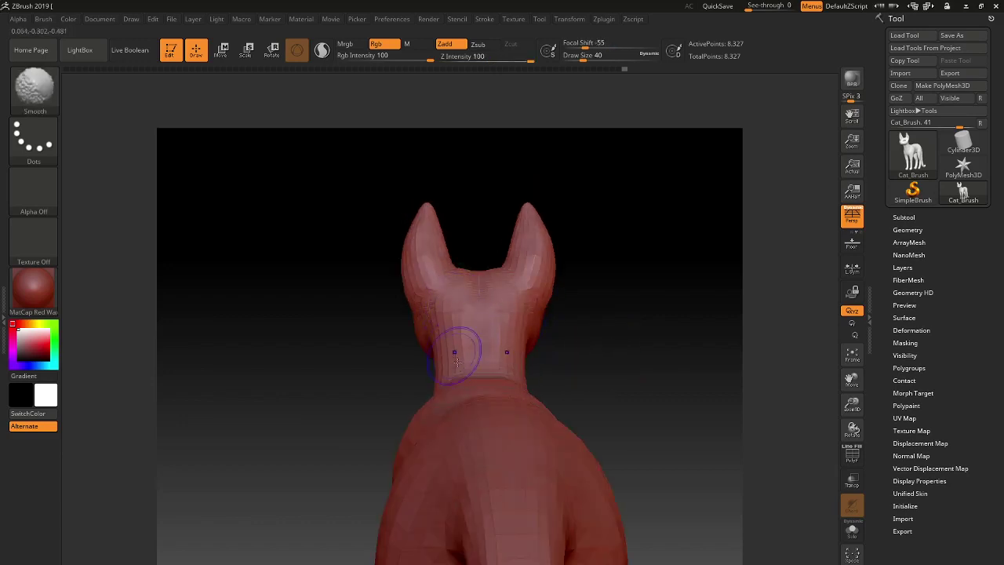
drag(594, 375, 619, 378)
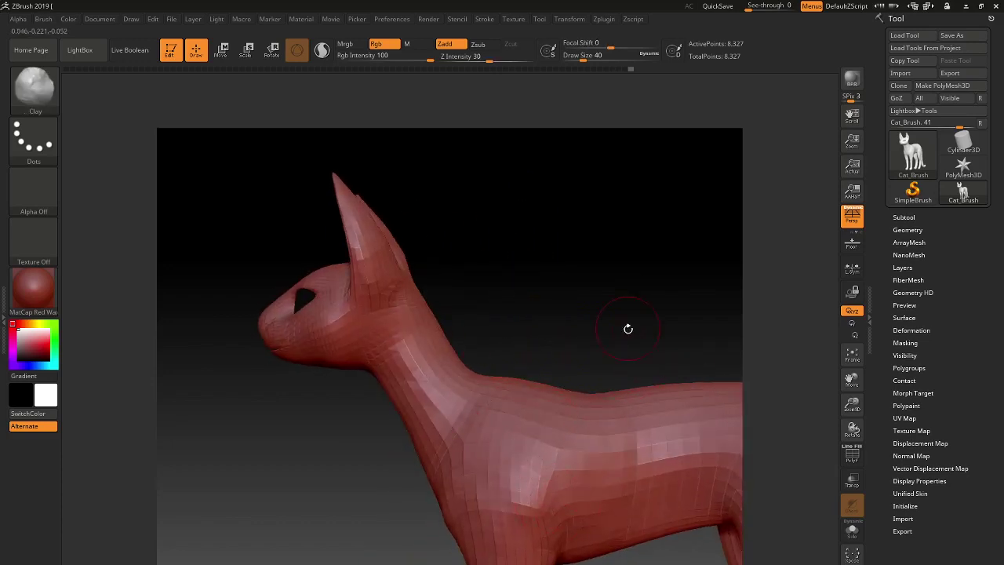
Orbit around the body, all four legs and the tail to inspect them
mouse_move(627, 329)
alt+mouse_down()
mouse_move(499, 225)
mouse_move(502, 509)
mouse_move(369, 224)
mouse_move(393, 246)
alt+mouse_up()
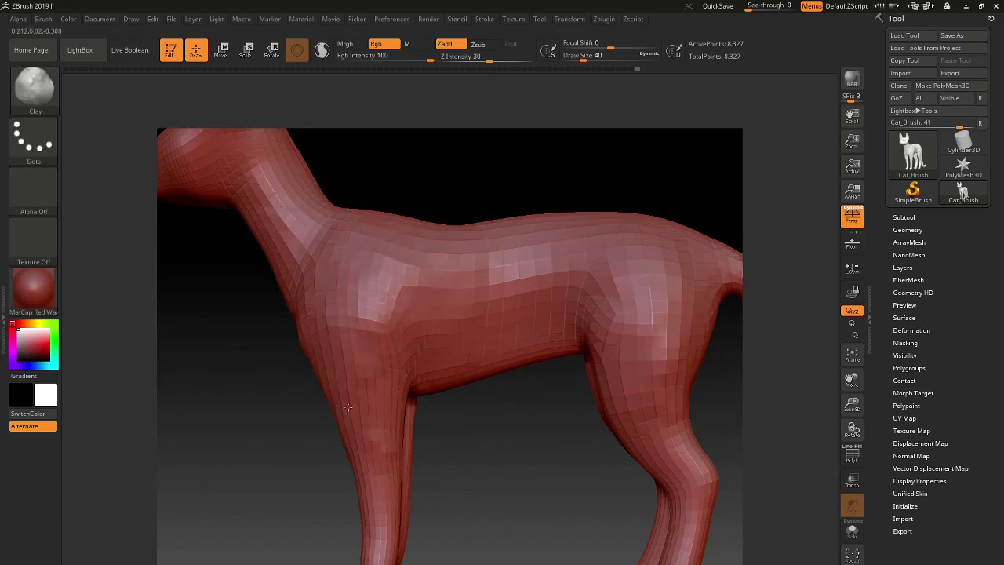
right_drag(347, 408, 335, 380)
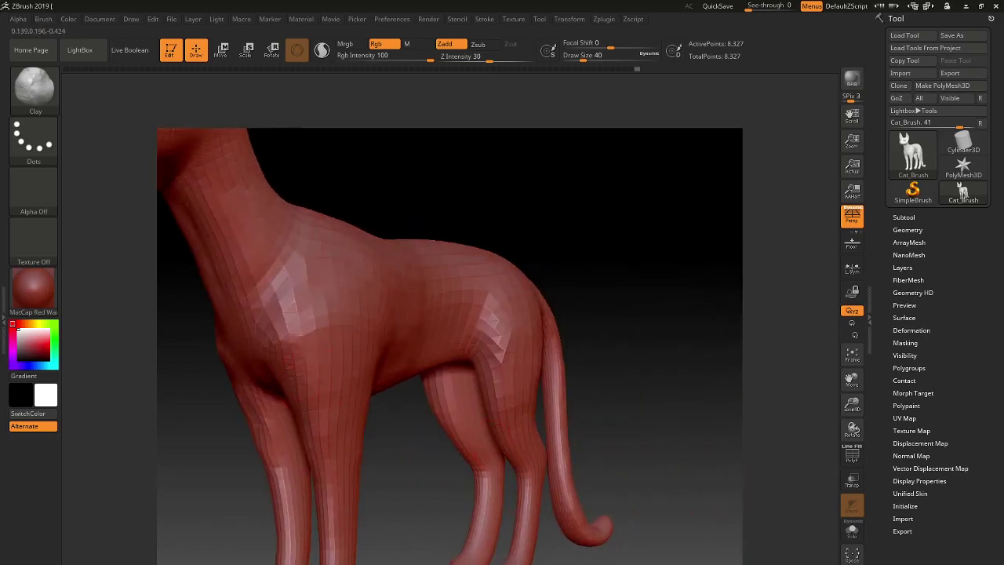
right_drag(413, 515, 462, 362)
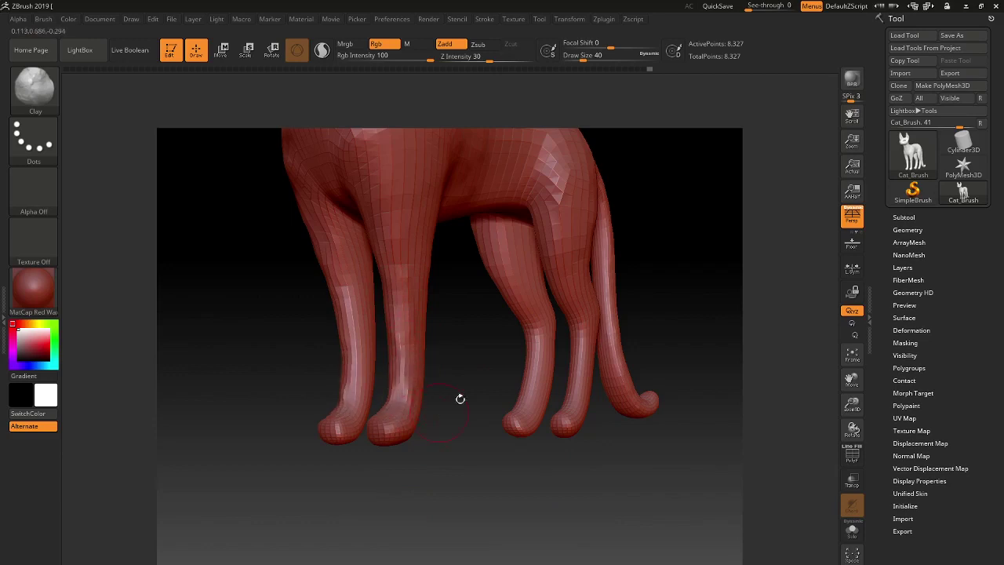
drag(459, 399, 414, 396)
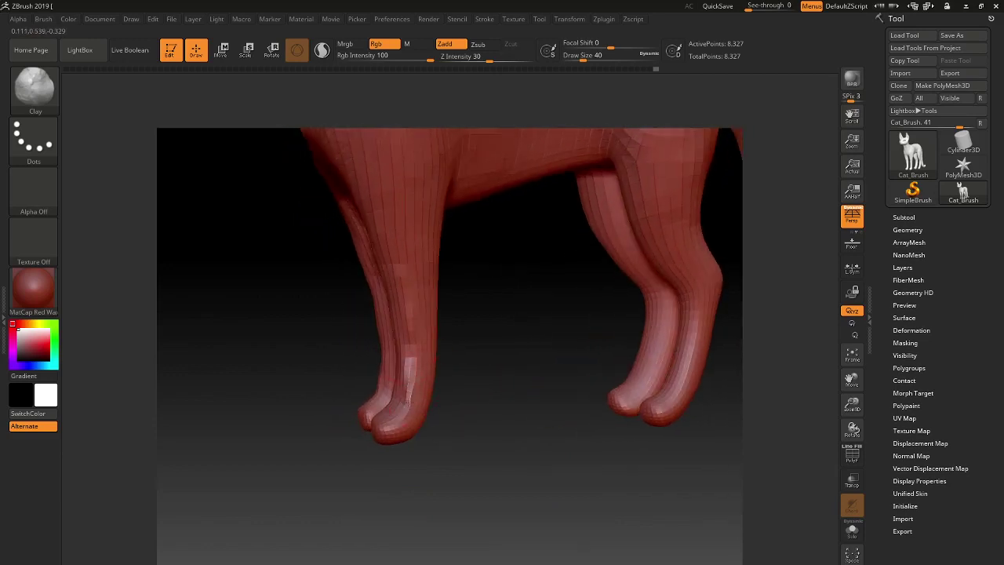
mouse_move(503, 397)
mouse_down()
mouse_move(644, 432)
mouse_move(597, 343)
mouse_up()
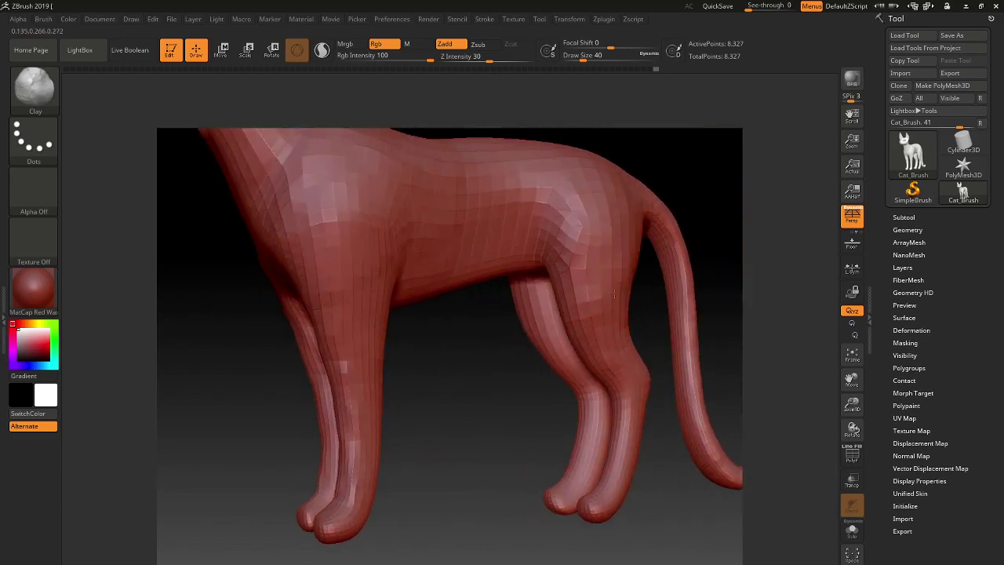
drag(564, 311, 553, 310)
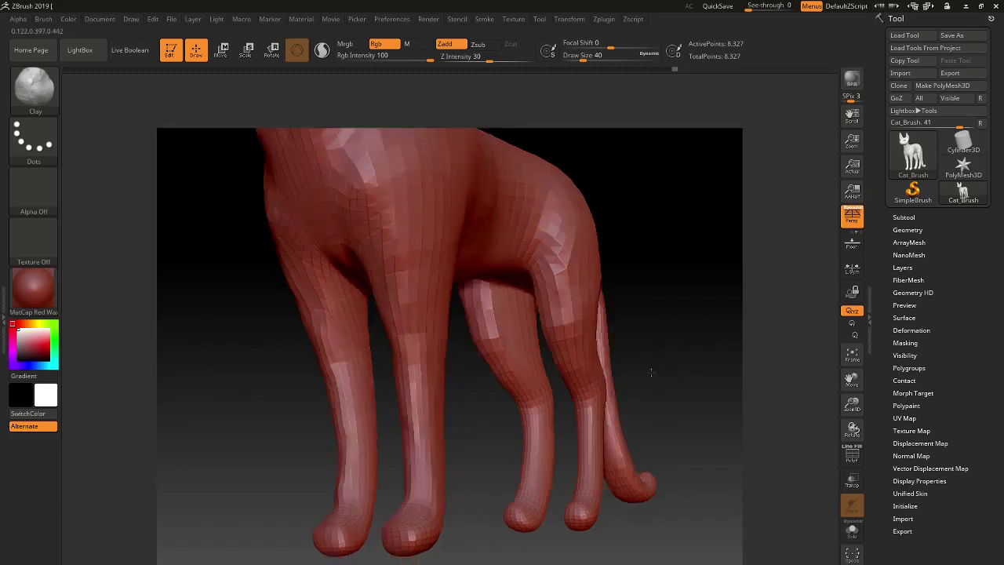
mouse_move(584, 348)
mouse_down()
mouse_move(513, 384)
mouse_move(489, 359)
mouse_move(514, 414)
mouse_move(489, 411)
mouse_move(498, 349)
mouse_move(501, 440)
mouse_move(335, 419)
mouse_up()
mouse_move(491, 243)
mouse_down()
mouse_move(554, 254)
mouse_move(599, 353)
mouse_move(375, 308)
mouse_up()
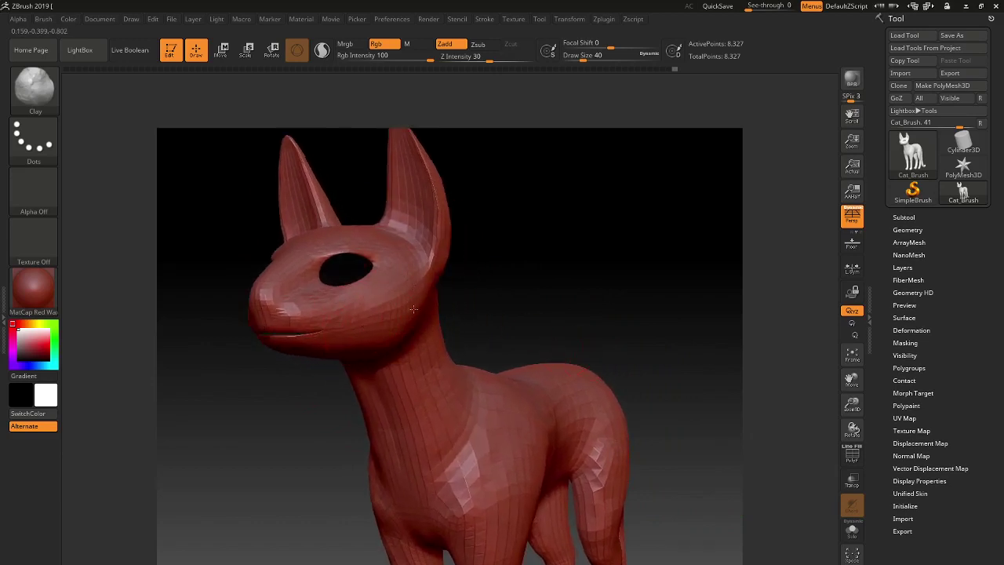
Check the head from side, front and below, then shrink Draw Size from 40 to 28
drag(574, 281, 533, 281)
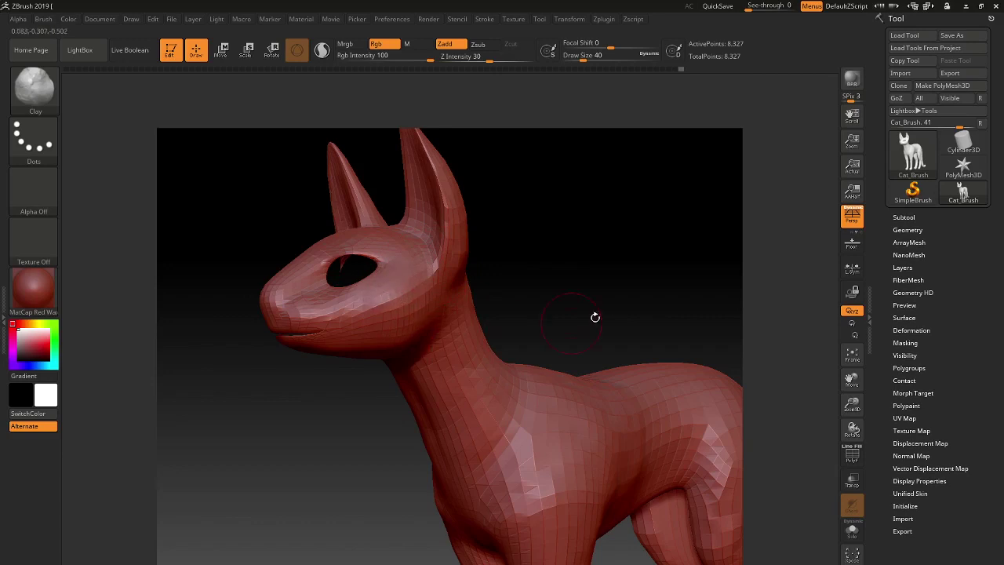
mouse_move(594, 316)
mouse_down()
mouse_move(576, 302)
mouse_move(589, 298)
mouse_move(520, 300)
mouse_up()
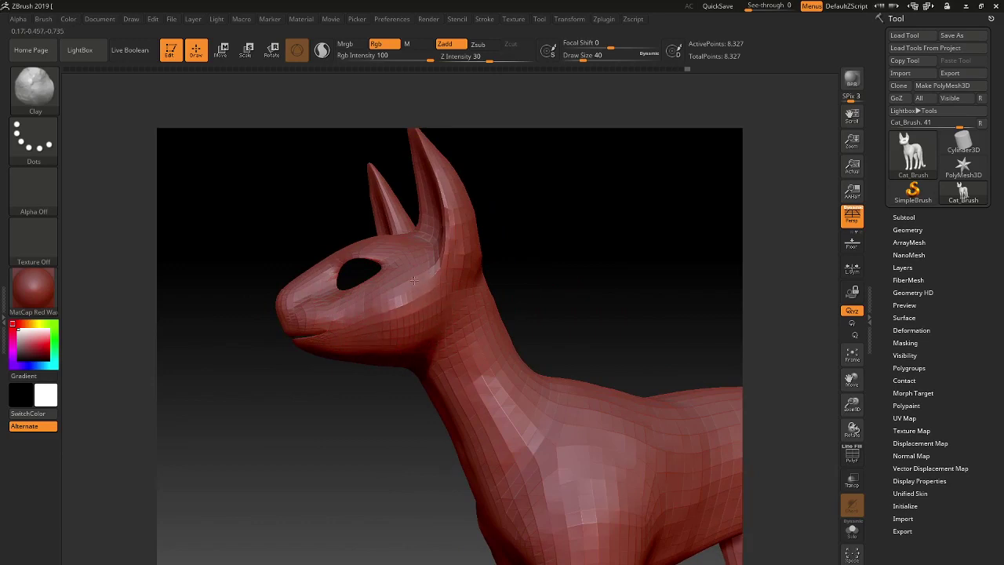
mouse_move(573, 283)
mouse_down()
mouse_move(542, 292)
mouse_move(607, 262)
mouse_up()
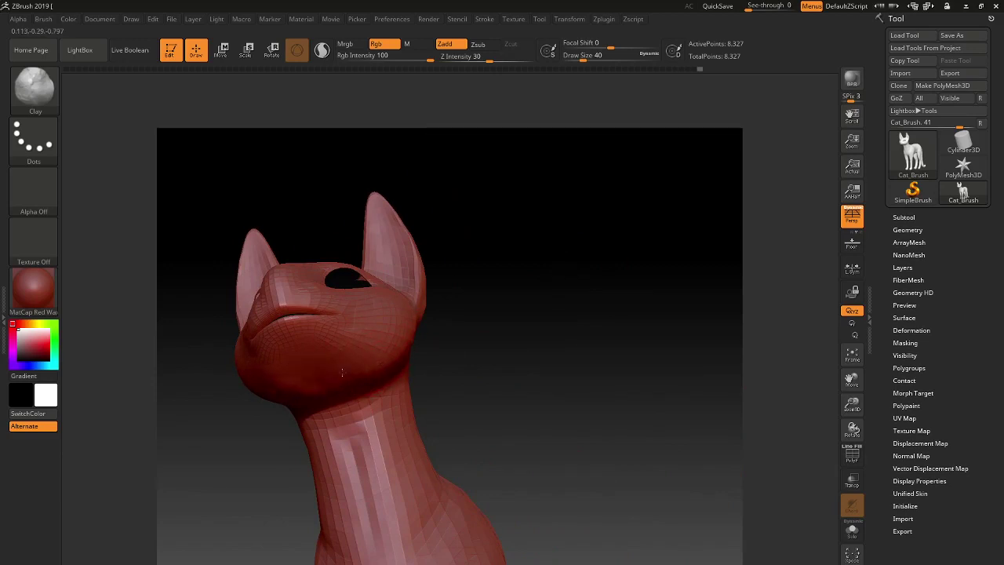
mouse_move(487, 349)
mouse_down()
mouse_move(547, 335)
mouse_move(477, 358)
mouse_up()
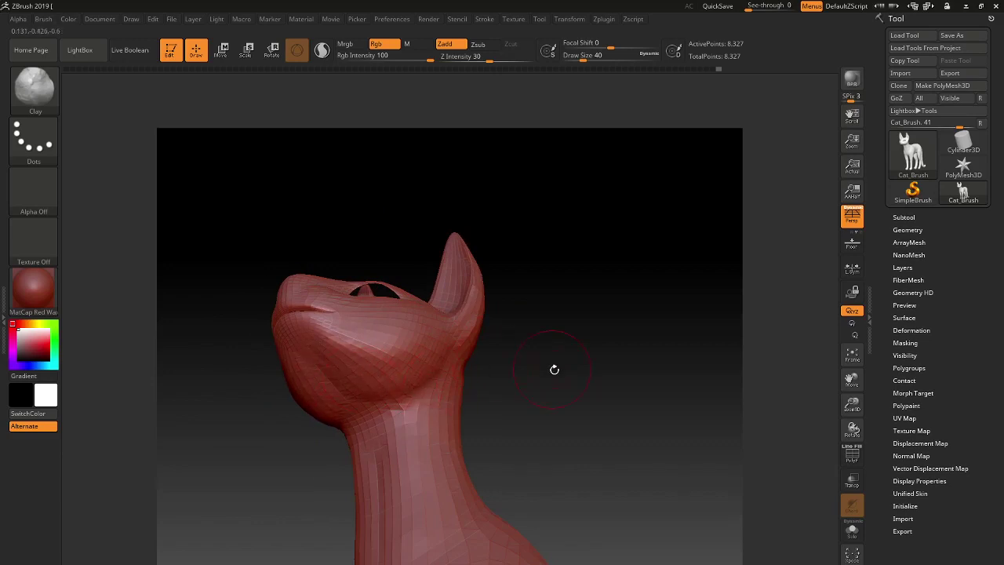
drag(553, 366, 549, 397)
mouse_move(635, 341)
mouse_down()
mouse_move(576, 336)
mouse_move(504, 283)
mouse_move(523, 268)
mouse_move(486, 272)
mouse_move(636, 291)
mouse_move(527, 276)
mouse_move(578, 303)
mouse_move(612, 300)
mouse_move(601, 296)
mouse_move(627, 339)
mouse_move(619, 327)
mouse_move(623, 352)
mouse_move(617, 331)
mouse_move(623, 343)
mouse_move(510, 321)
mouse_up()
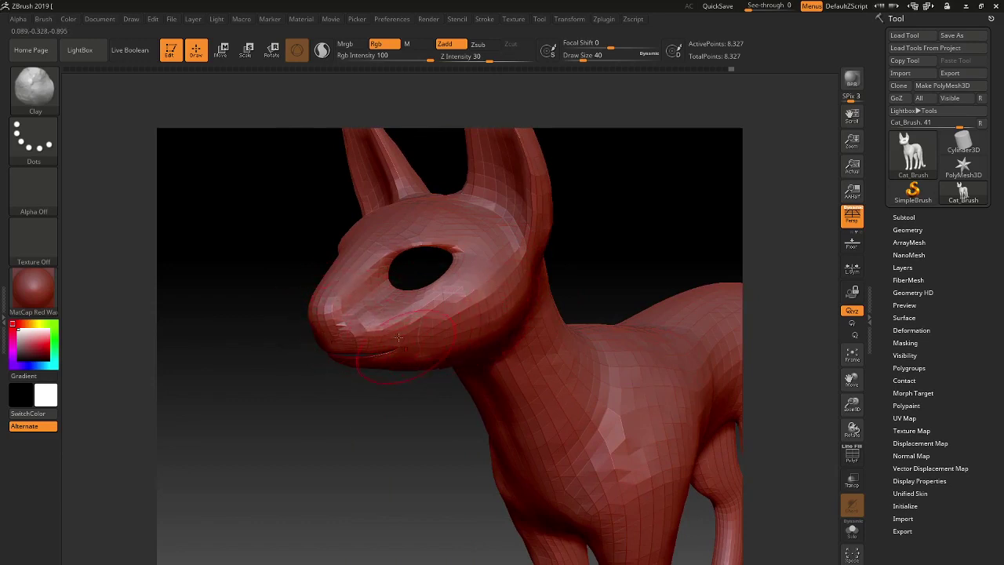
key(bracketleft)
key(bracketleft)
key(bracketleft)
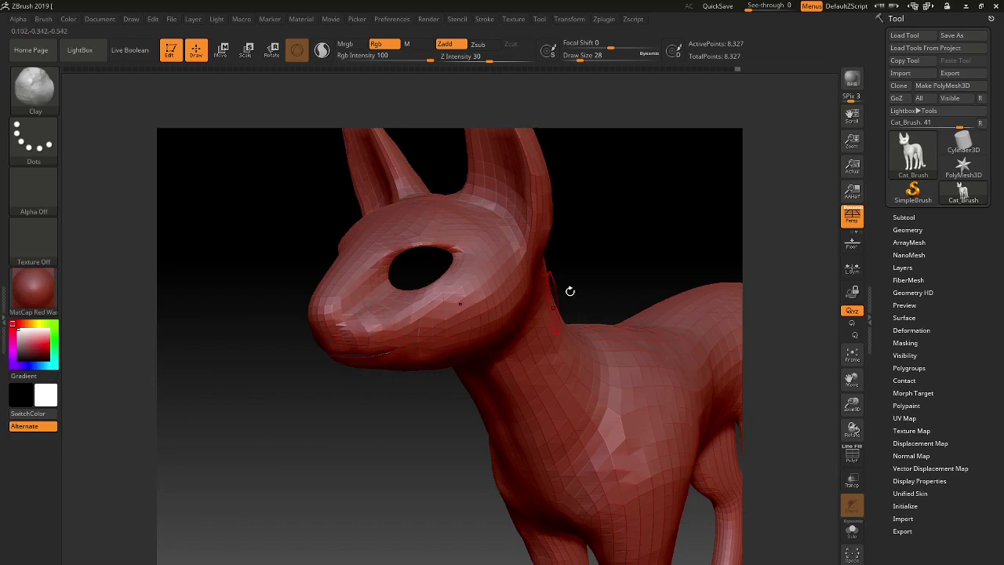
mouse_move(571, 291)
mouse_down()
mouse_move(632, 235)
mouse_move(617, 224)
mouse_move(626, 289)
mouse_move(588, 305)
mouse_move(639, 318)
mouse_move(486, 307)
mouse_up()
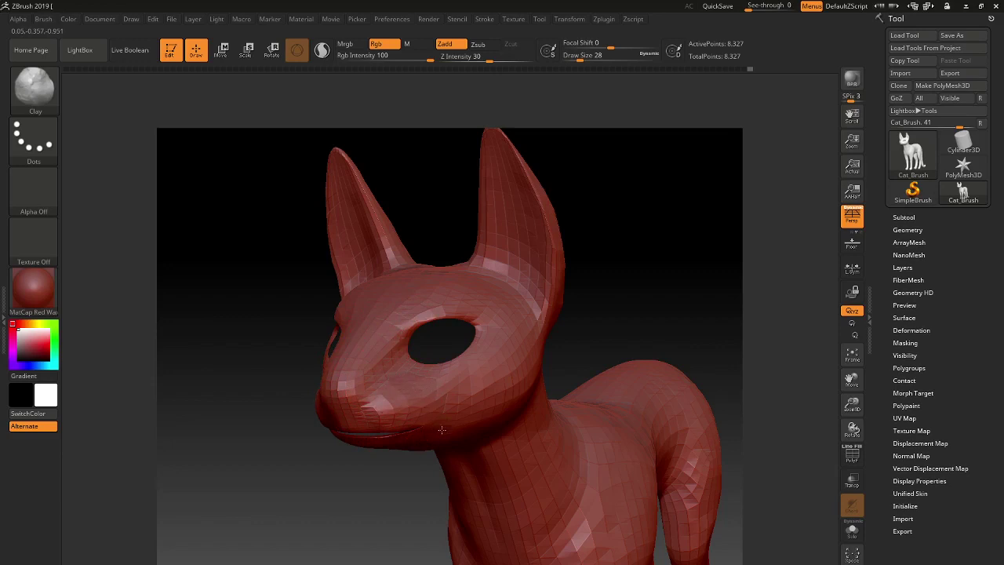
drag(646, 352, 642, 312)
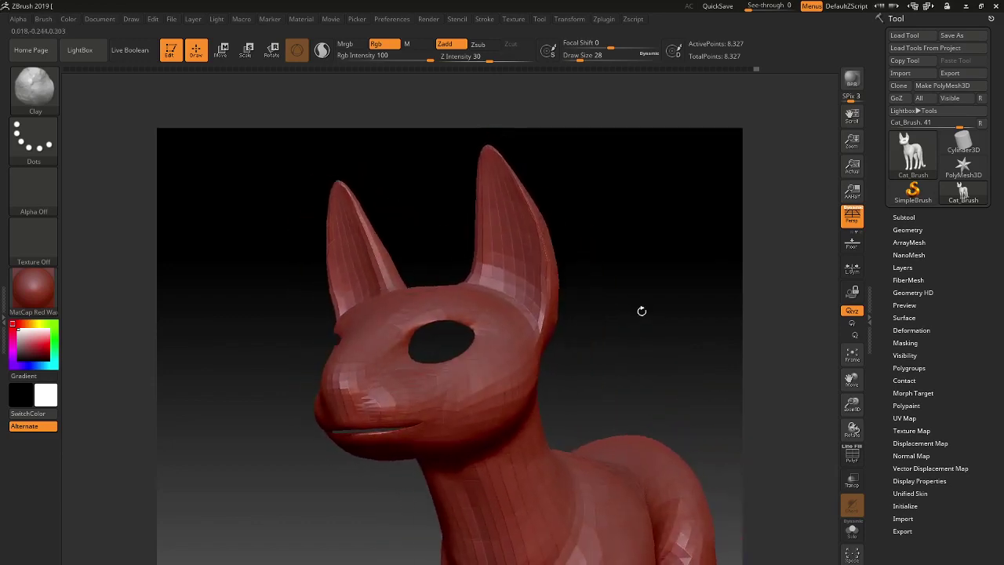
key(f)
mouse_move(610, 243)
mouse_down()
mouse_move(620, 330)
mouse_move(655, 395)
mouse_move(451, 376)
mouse_up()
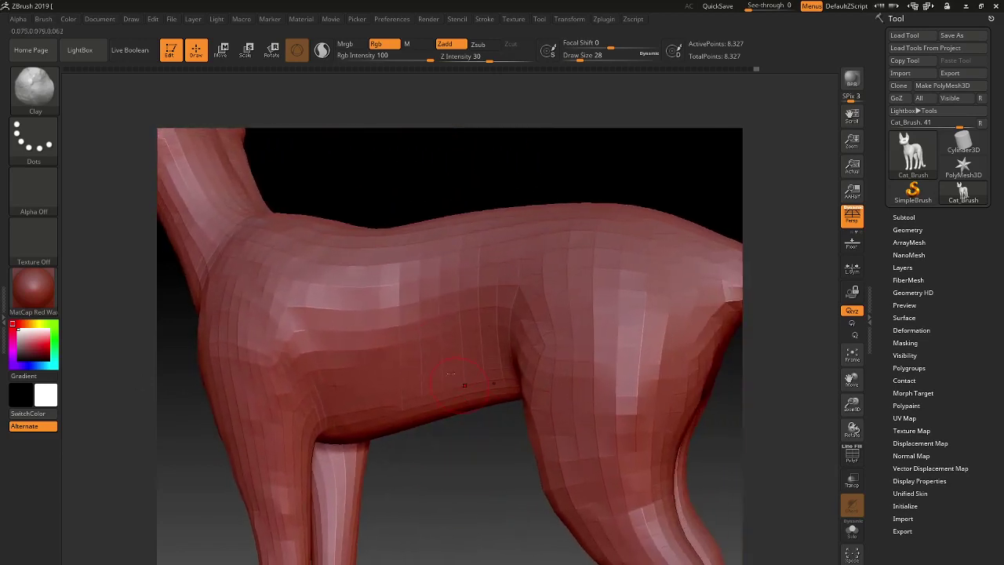
Enlarge the brush and build up and reshape the front leg surface
key(bracketright)
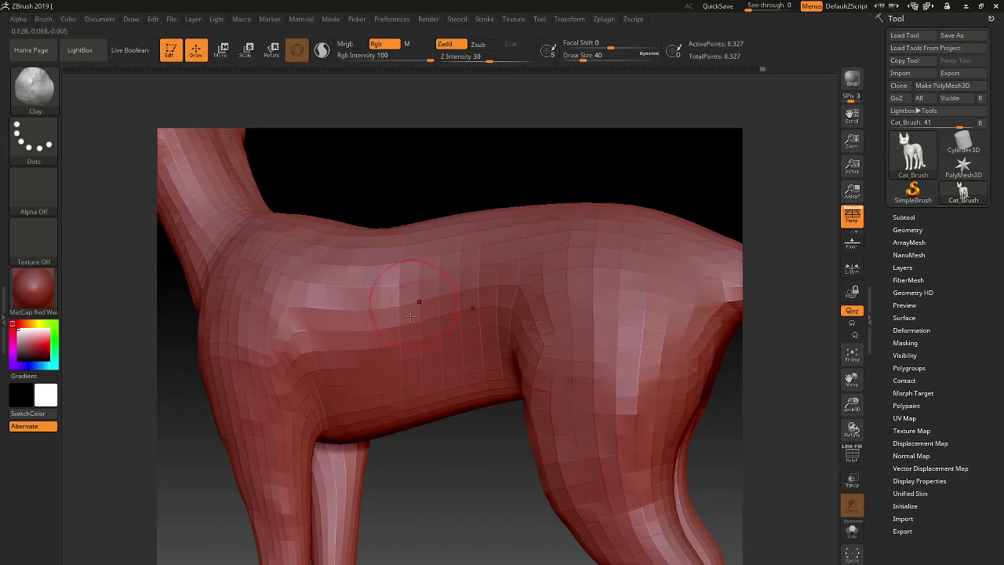
right_drag(648, 271, 252, 354)
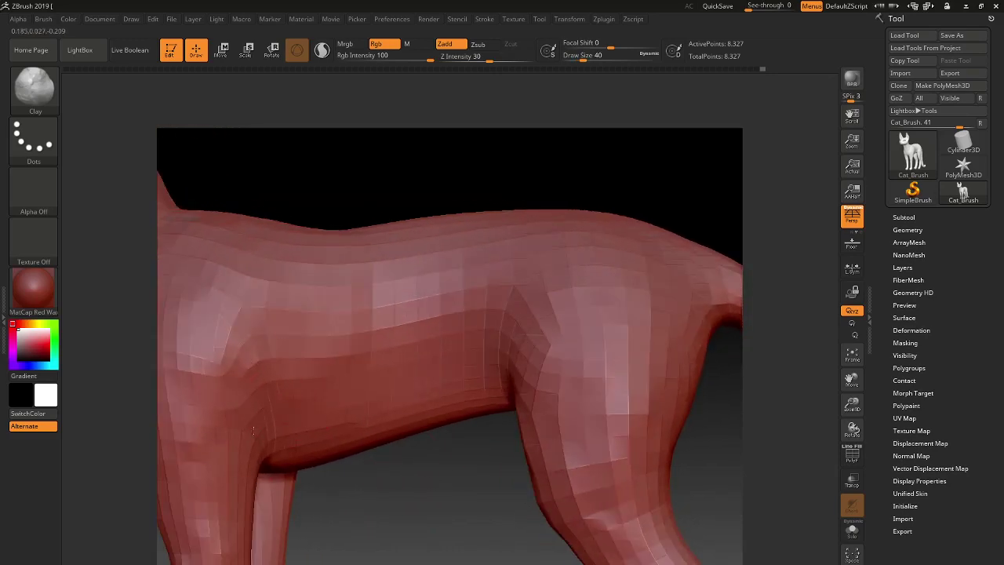
mouse_move(431, 515)
alt+right_down()
mouse_move(570, 468)
mouse_move(609, 468)
alt+right_up()
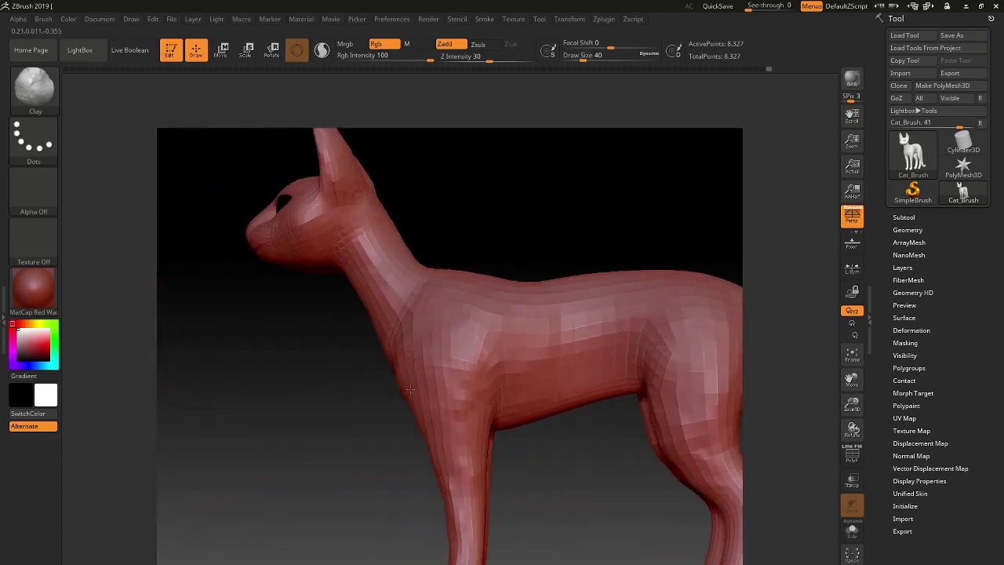
right_drag(385, 489, 406, 395)
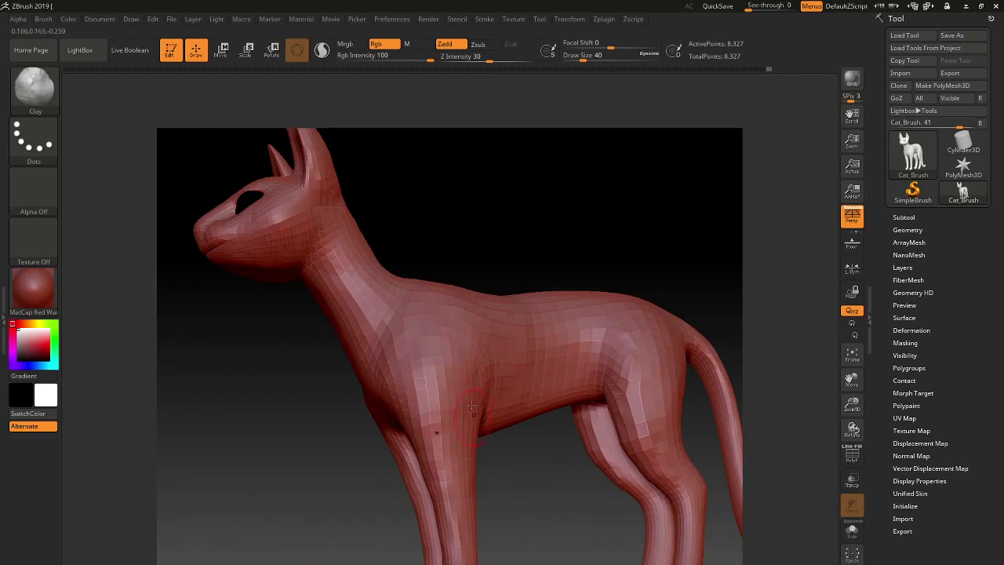
mouse_move(542, 494)
alt+right_down()
mouse_move(515, 381)
mouse_move(489, 392)
mouse_move(399, 321)
alt+right_up()
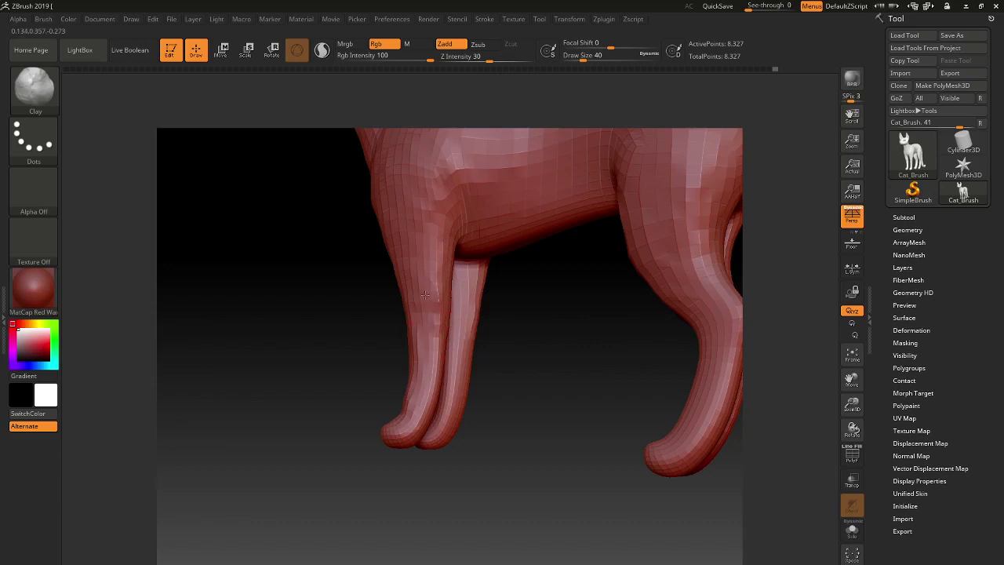
drag(424, 295, 465, 292)
drag(436, 247, 443, 232)
Smooth the legs from a view showing the tail, then switch briefly to MaskPen
right_drag(407, 296, 387, 257)
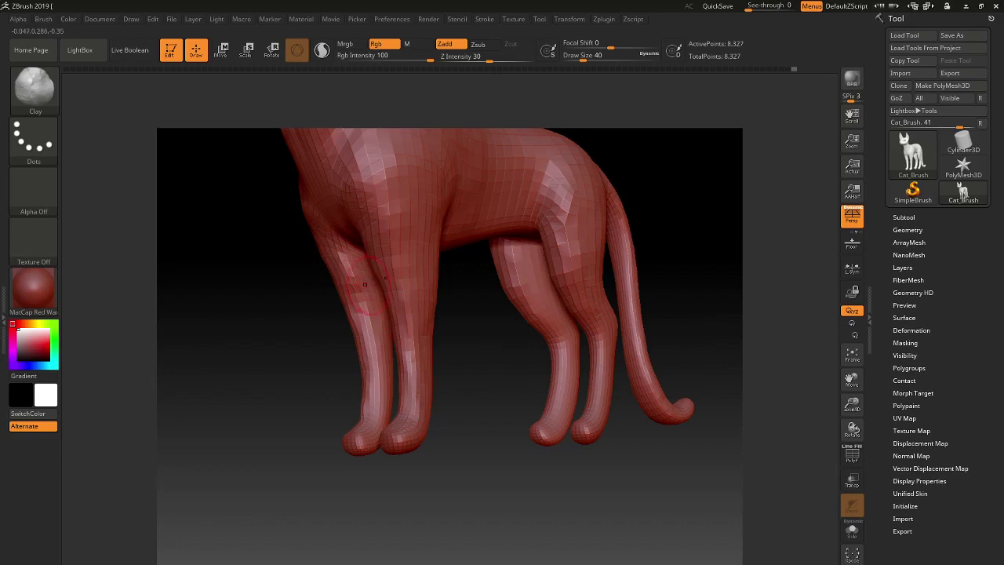
key(shift)
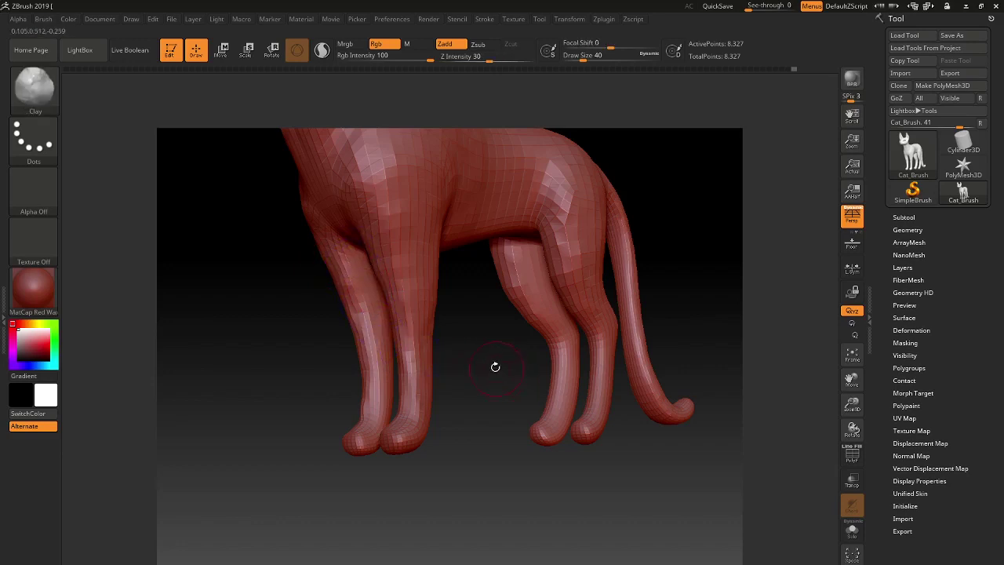
drag(495, 366, 518, 371)
drag(567, 327, 363, 262)
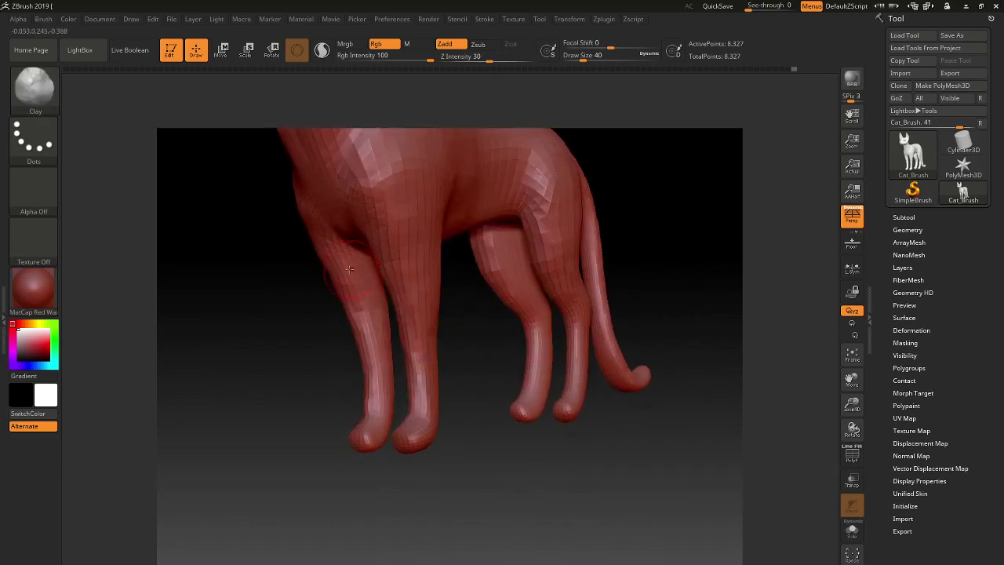
key(shift)
key(ctrl)
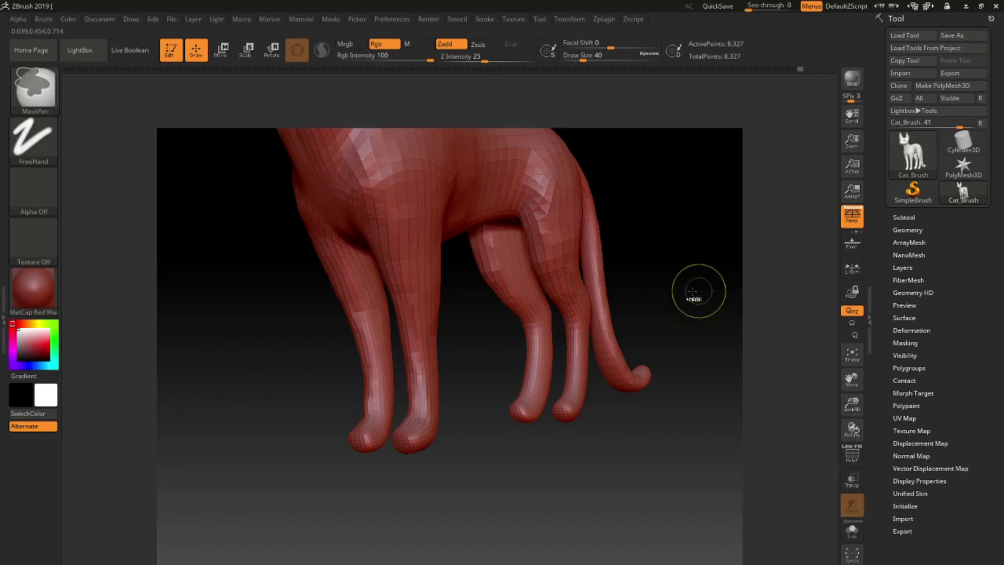
drag(667, 282, 678, 339)
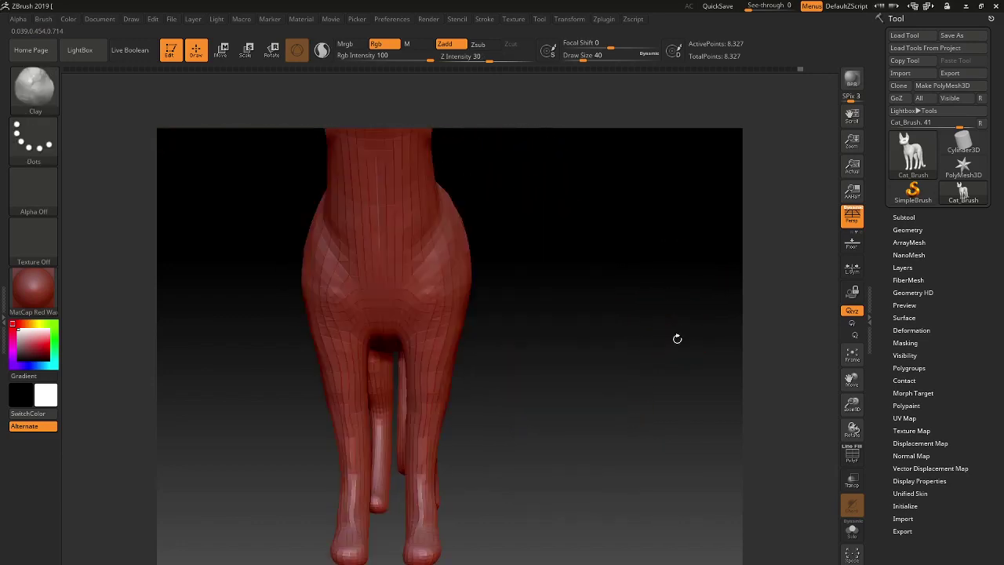
drag(635, 339, 549, 342)
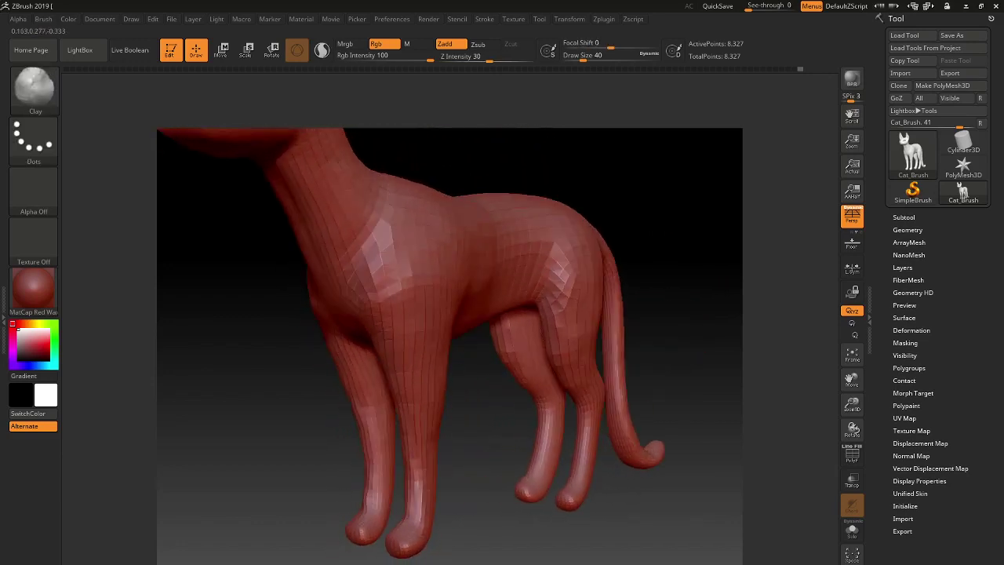
mouse_move(460, 450)
mouse_down()
mouse_move(463, 458)
mouse_move(523, 368)
mouse_up()
drag(513, 457, 487, 408)
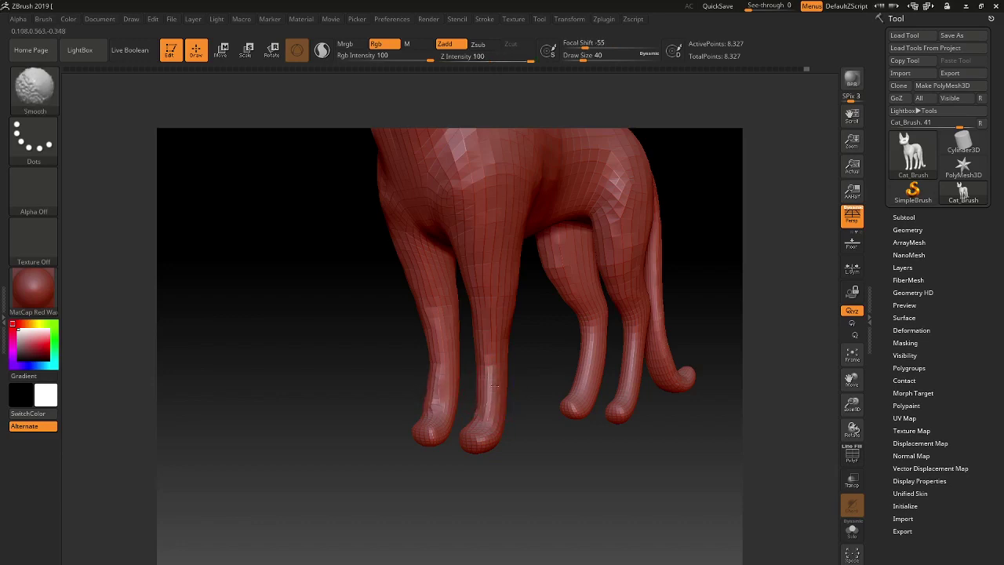
mouse_move(511, 405)
mouse_down()
mouse_move(526, 430)
mouse_move(515, 426)
mouse_move(594, 453)
mouse_move(489, 400)
mouse_up()
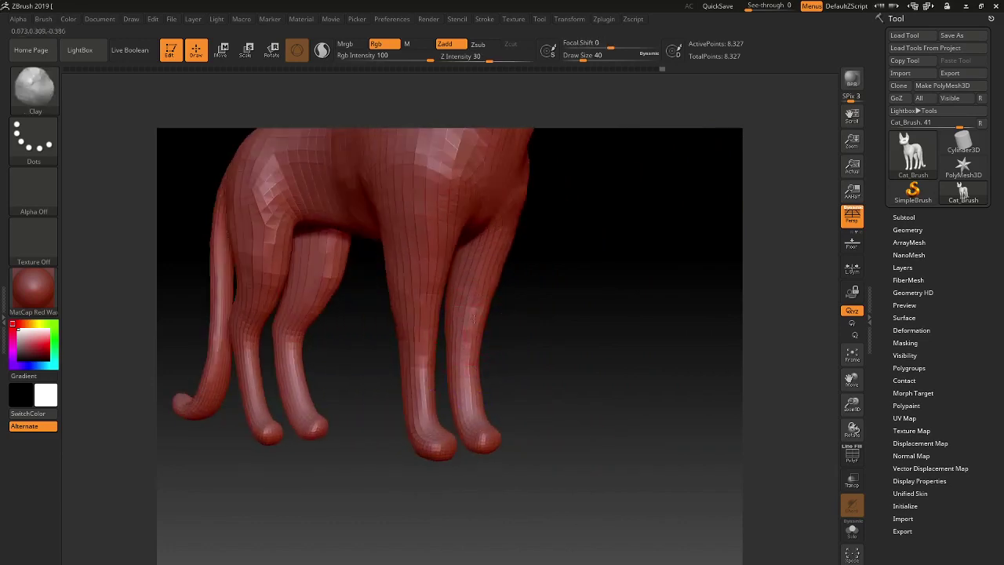
drag(603, 330, 567, 330)
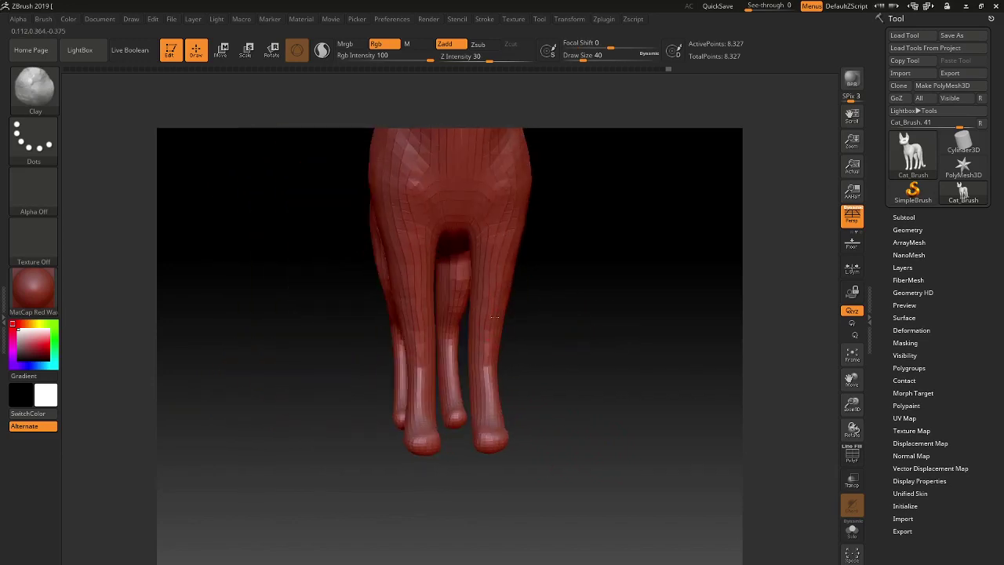
mouse_move(616, 341)
mouse_down()
mouse_move(378, 403)
mouse_move(348, 352)
mouse_move(620, 314)
mouse_move(567, 399)
mouse_move(601, 401)
mouse_move(650, 381)
mouse_move(585, 361)
mouse_up()
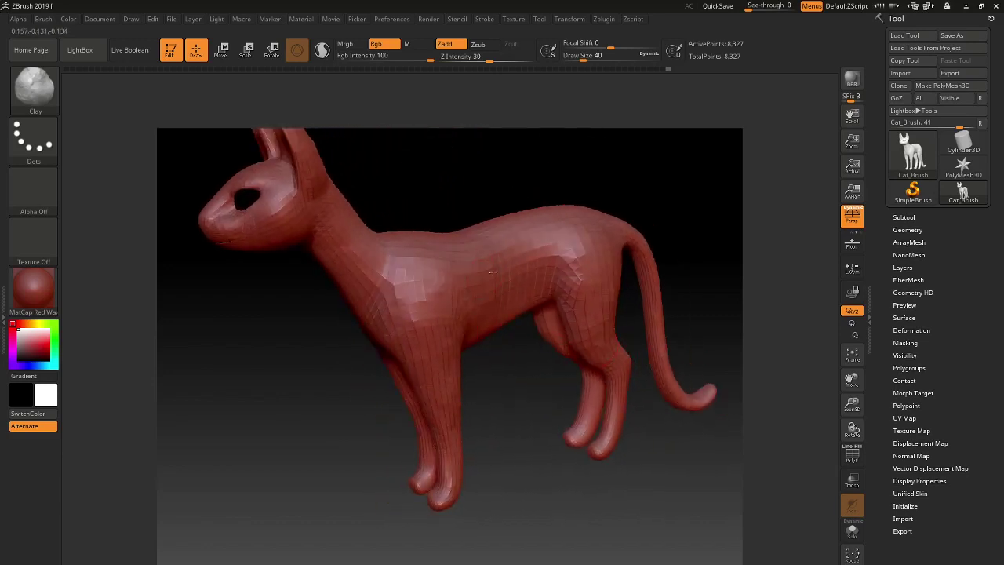
right_drag(477, 242, 471, 236)
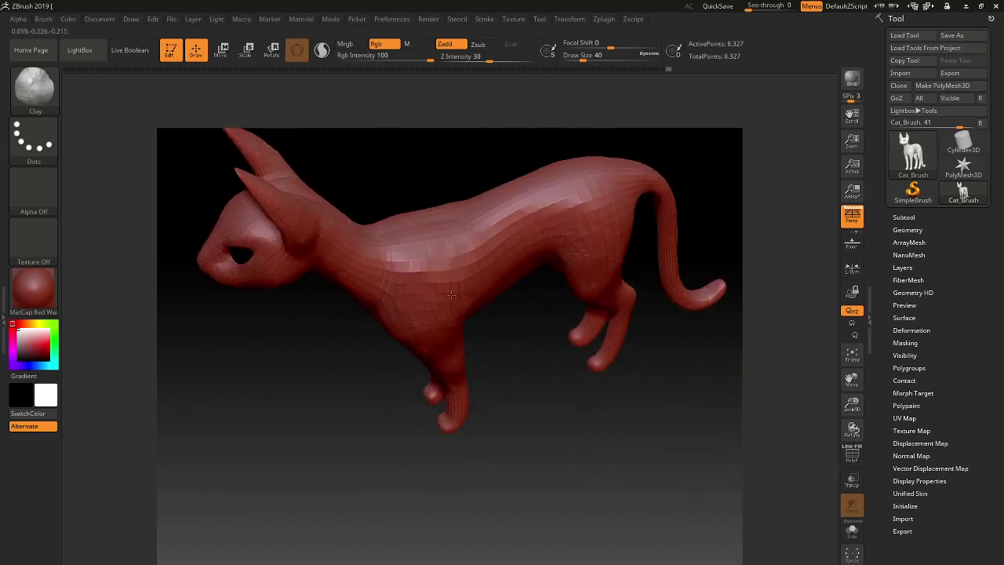
shift+drag(545, 399, 546, 389)
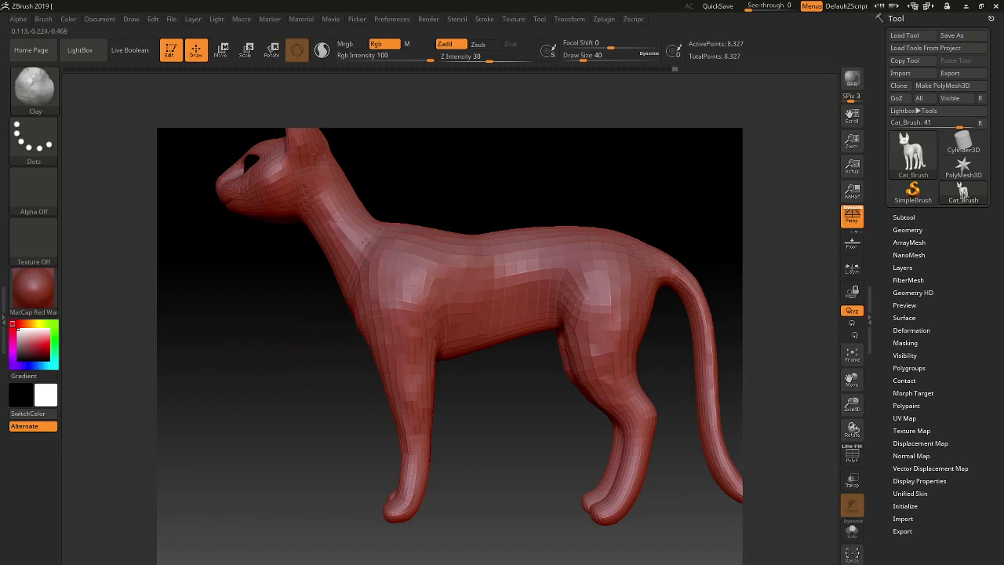
right_drag(389, 235, 403, 227)
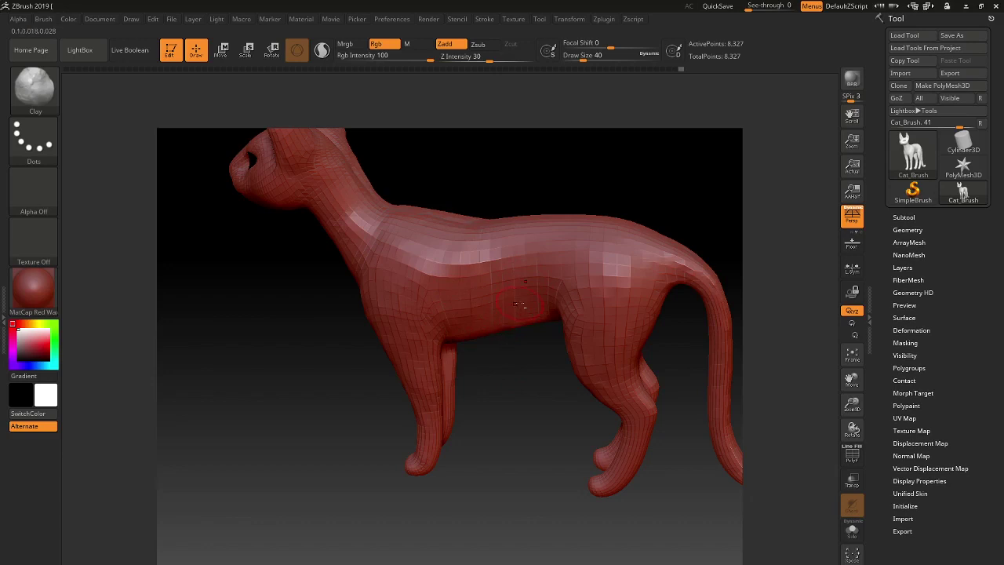
drag(518, 326, 452, 262)
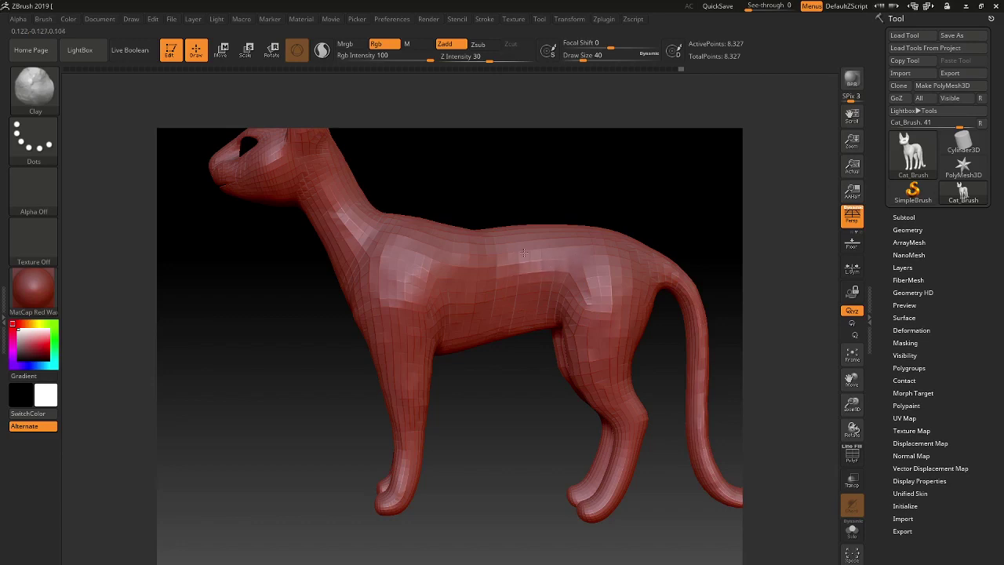
drag(482, 404, 471, 382)
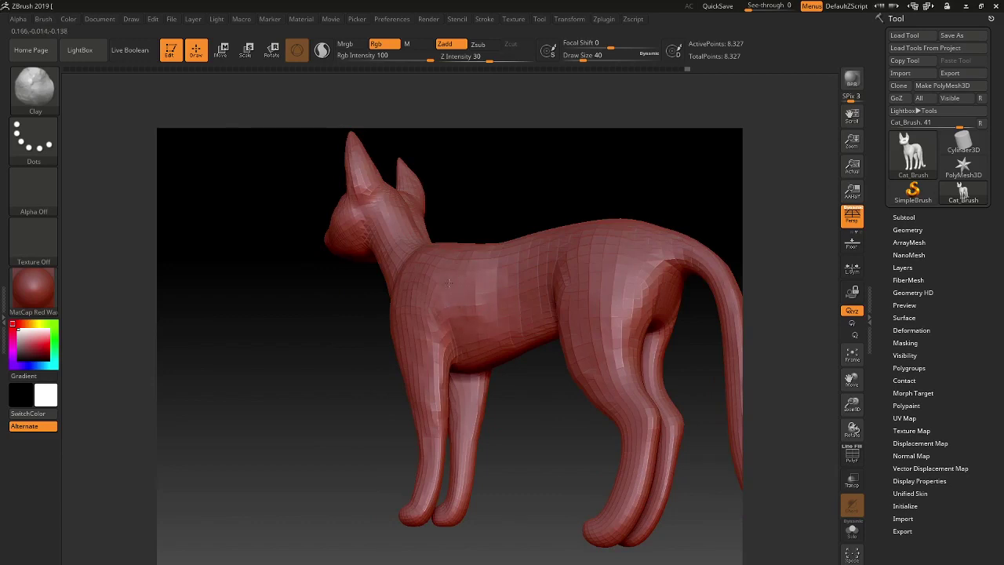
drag(487, 250, 552, 211)
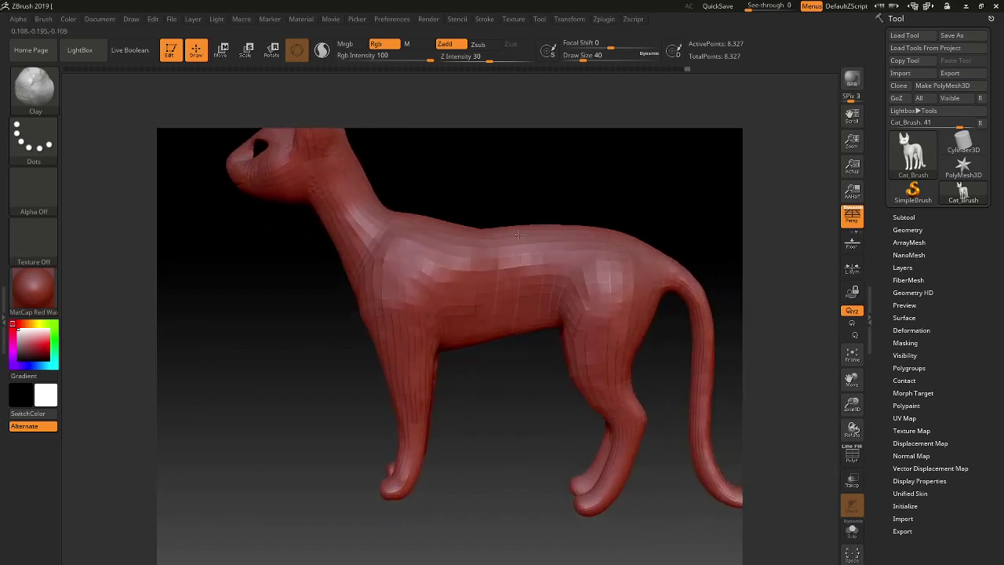
Smooth the ear surface and the right ear's edge from front and three-quarter views
shift+drag(605, 255, 648, 298)
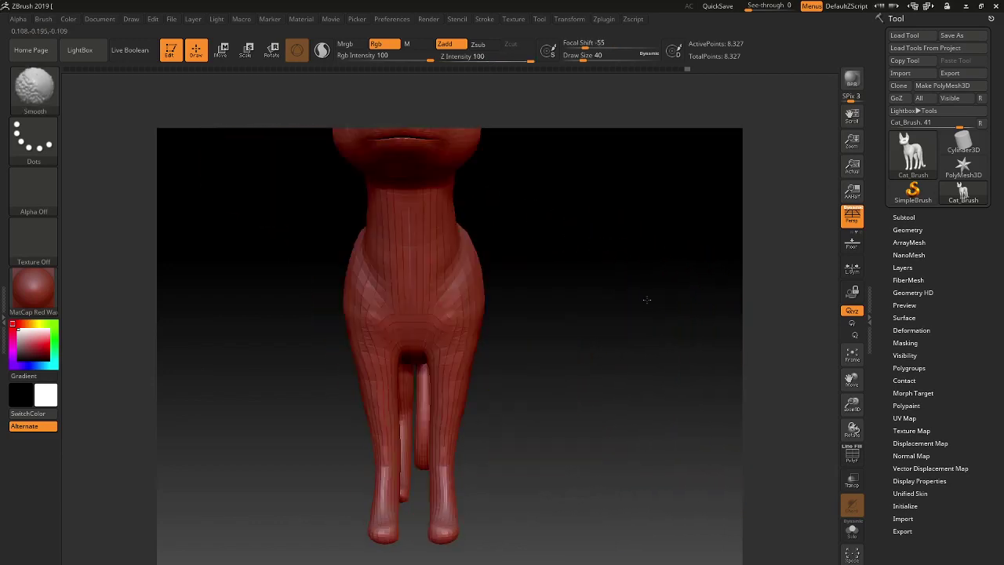
mouse_move(570, 379)
alt+mouse_down()
mouse_move(561, 305)
mouse_move(573, 296)
mouse_move(604, 361)
mouse_move(525, 404)
mouse_move(521, 299)
mouse_move(460, 217)
mouse_move(589, 303)
alt+mouse_up()
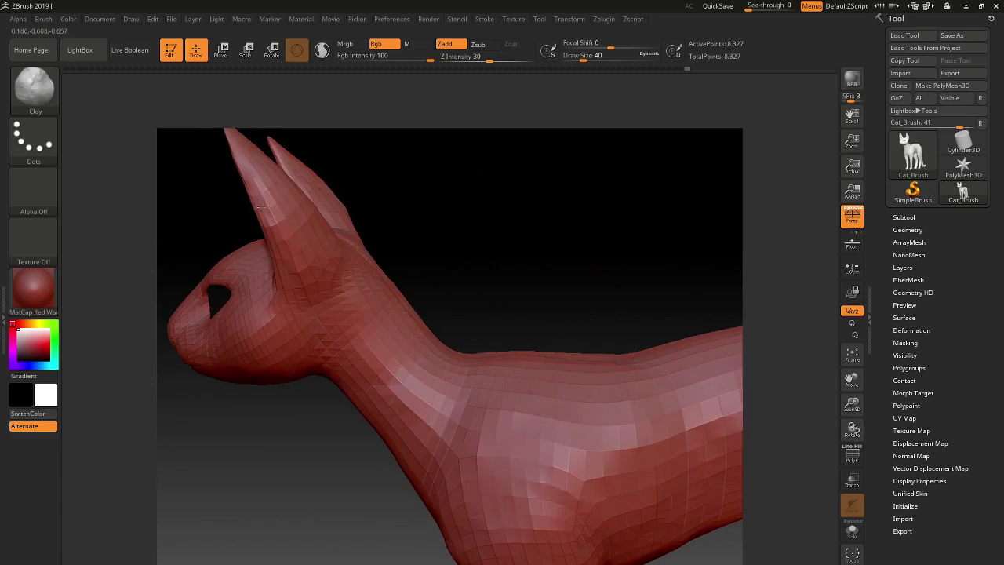
drag(484, 227, 269, 197)
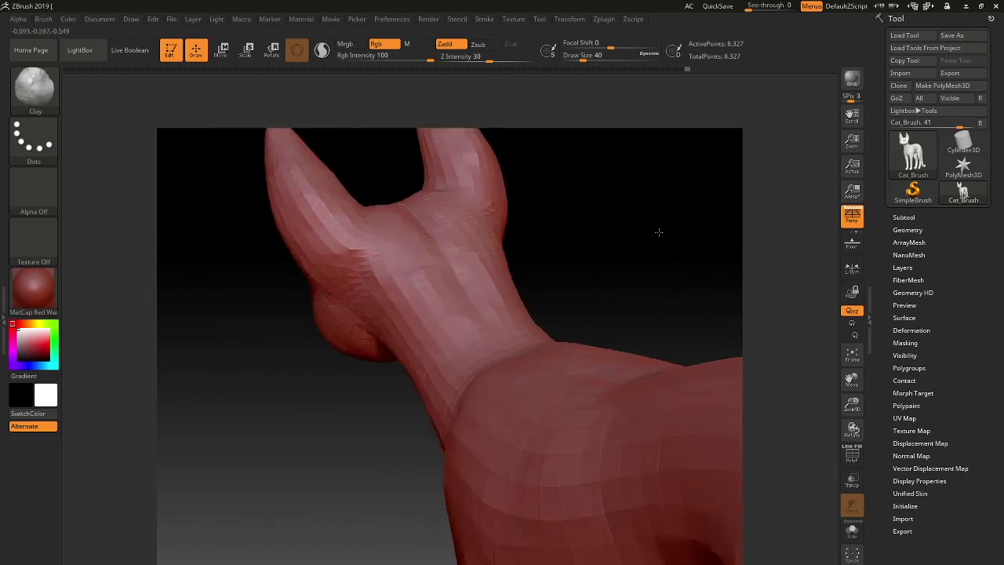
drag(657, 231, 703, 230)
mouse_move(513, 291)
mouse_down()
mouse_move(560, 258)
mouse_move(616, 253)
mouse_move(565, 312)
mouse_move(549, 390)
mouse_up()
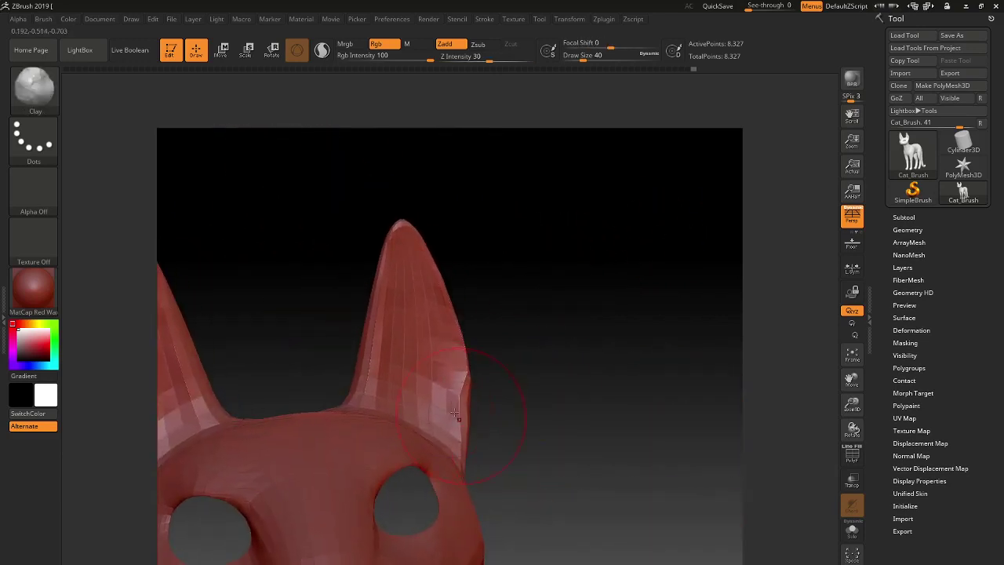
key(shift)
shift+drag(451, 396, 522, 401)
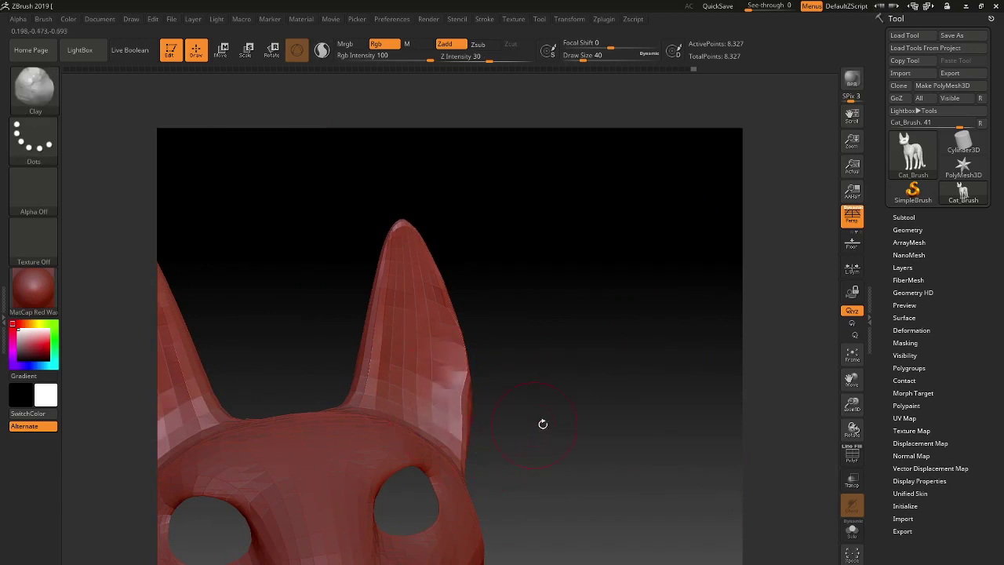
drag(543, 423, 469, 404)
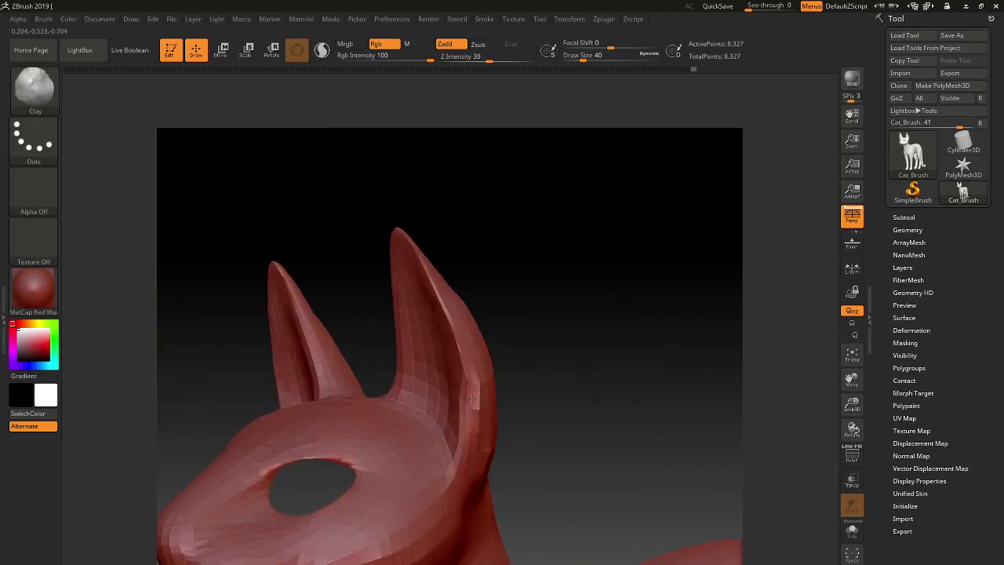
shift+drag(532, 412, 493, 451)
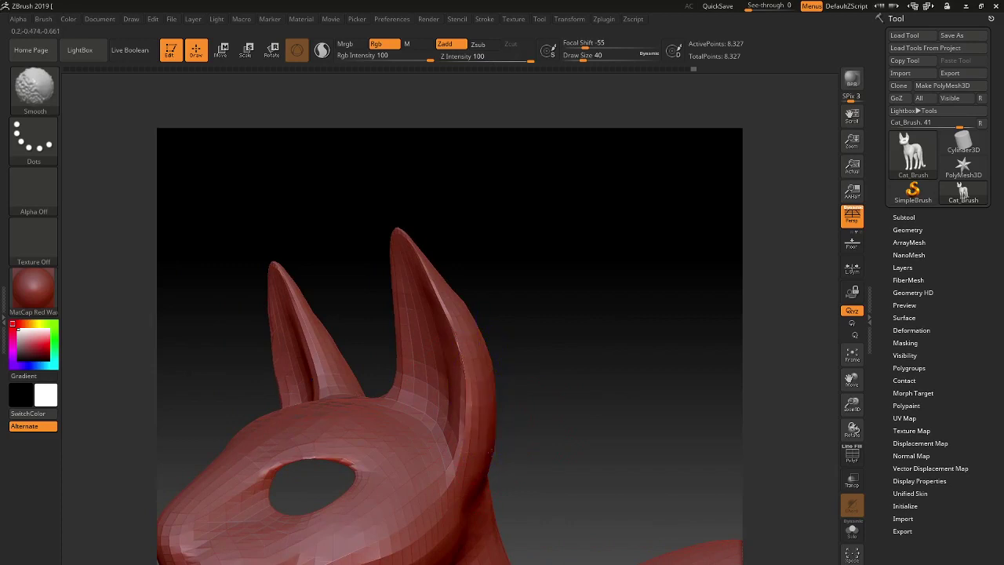
drag(534, 416, 605, 416)
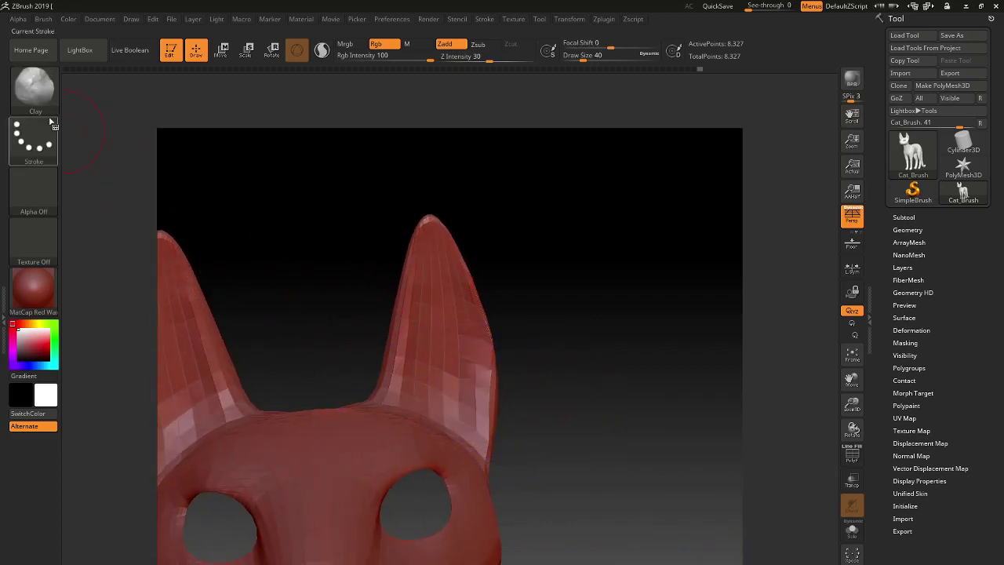
Switch to the Move brush (B, M, V) and pull the right ear's outer edge outward
key(b)
key(m)
key(v)
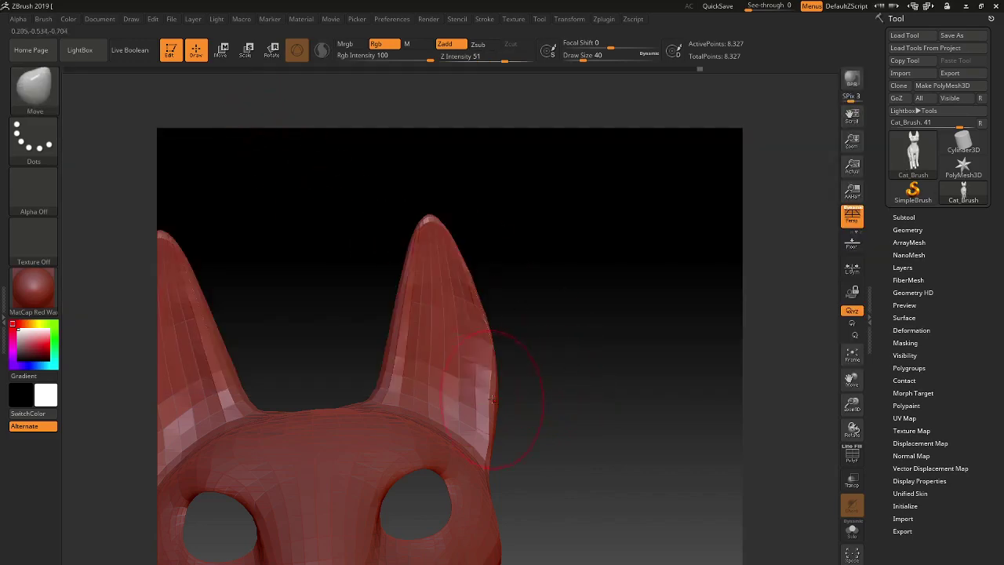
drag(492, 399, 499, 397)
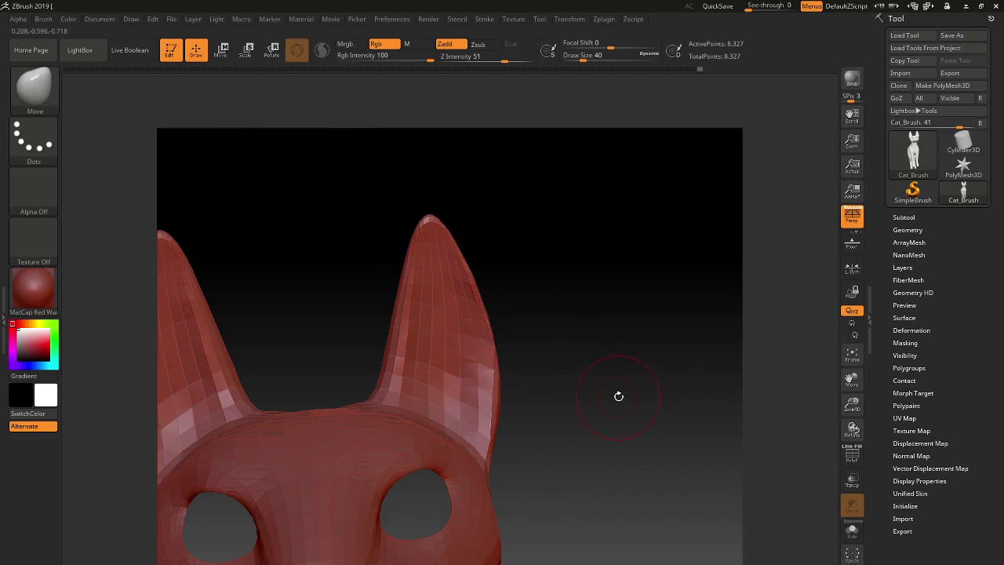
key(f)
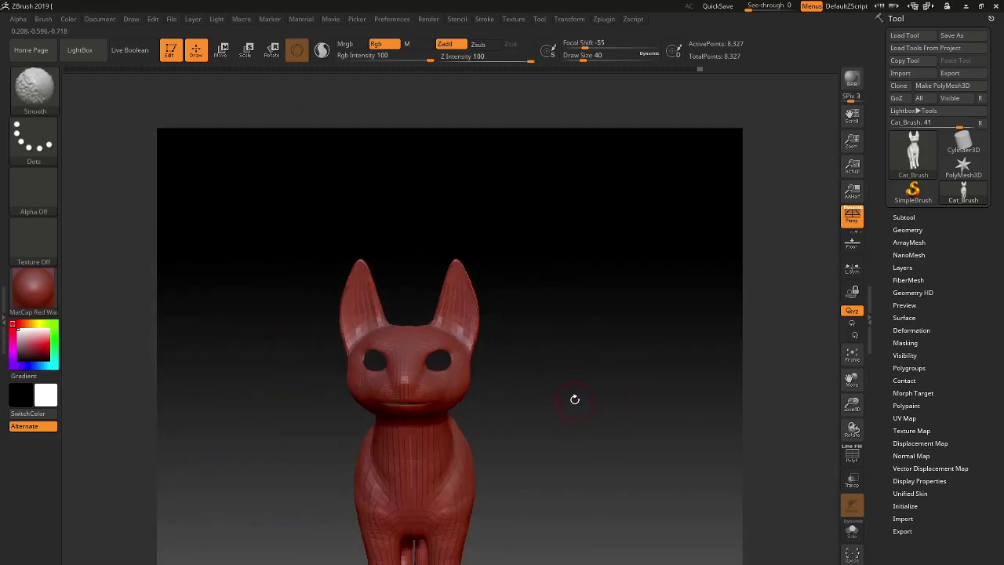
drag(586, 350, 614, 397)
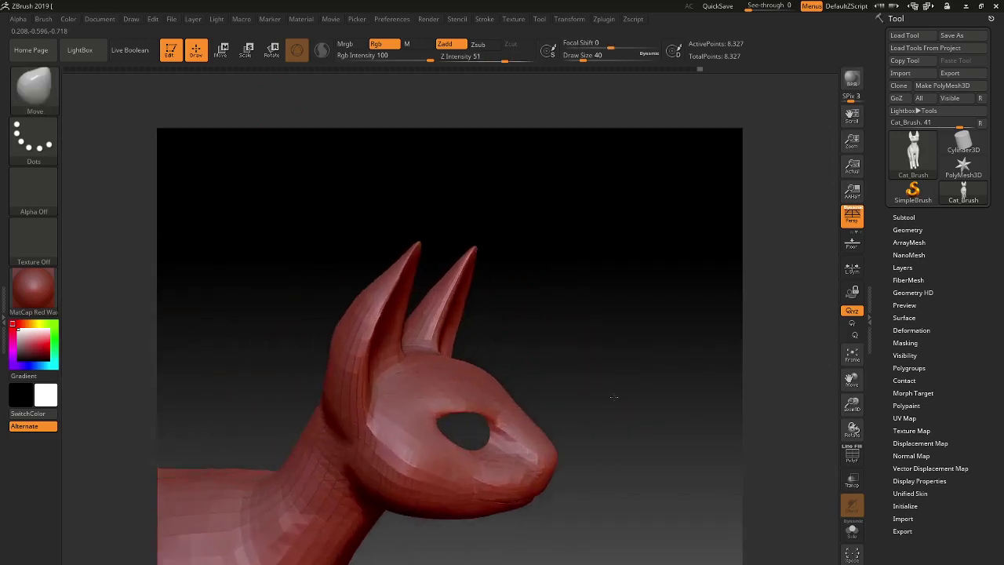
click(34, 86)
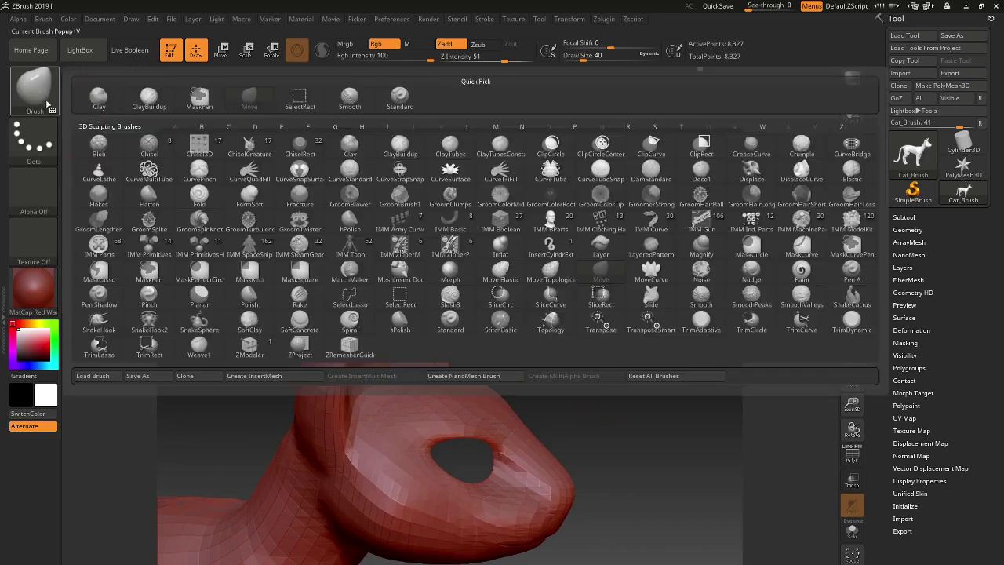
click(99, 99)
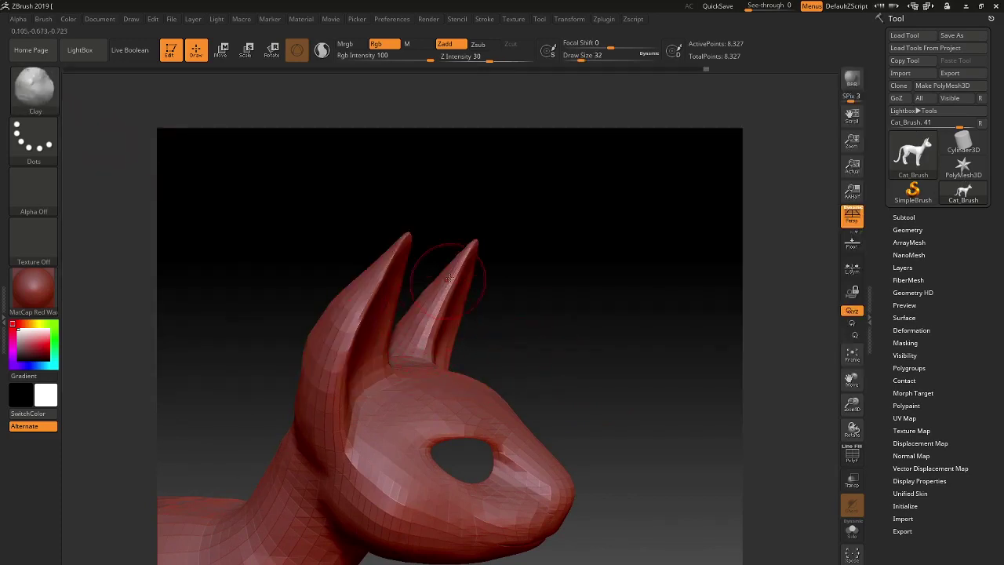
drag(427, 270, 424, 295)
mouse_move(558, 344)
mouse_down()
mouse_move(518, 347)
mouse_move(392, 321)
mouse_up()
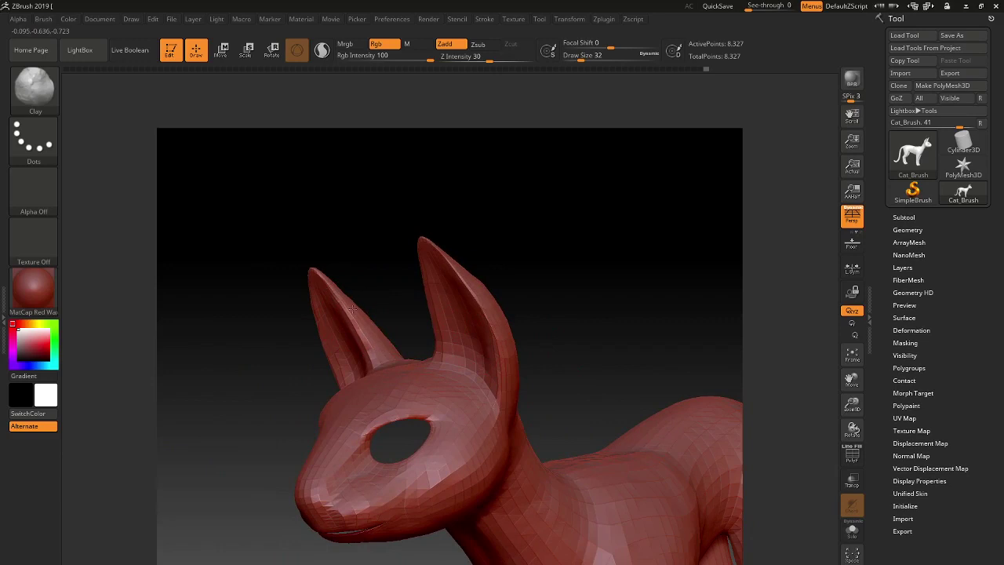
key(ctrl)
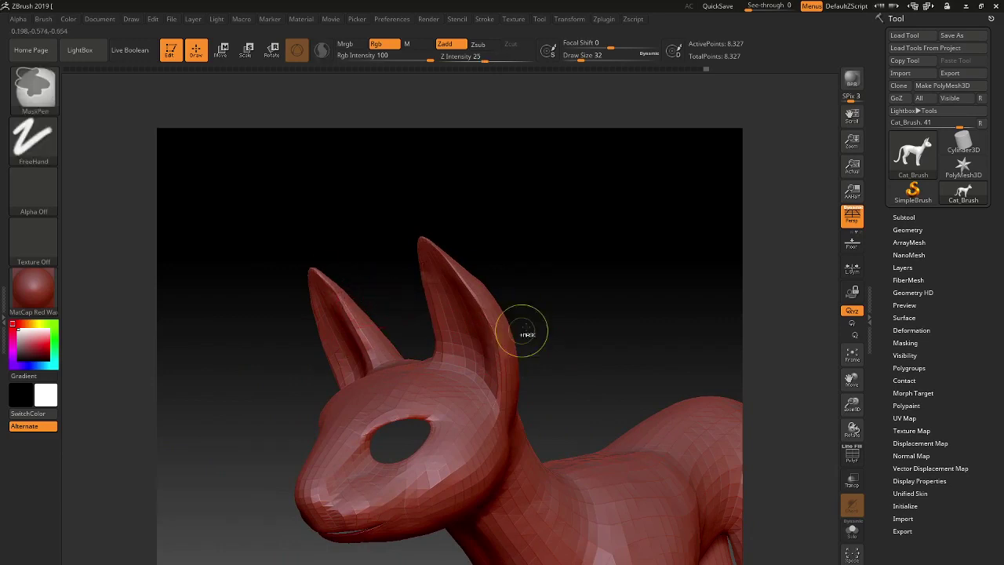
mouse_move(527, 334)
mouse_down()
mouse_move(594, 307)
mouse_move(368, 291)
mouse_up()
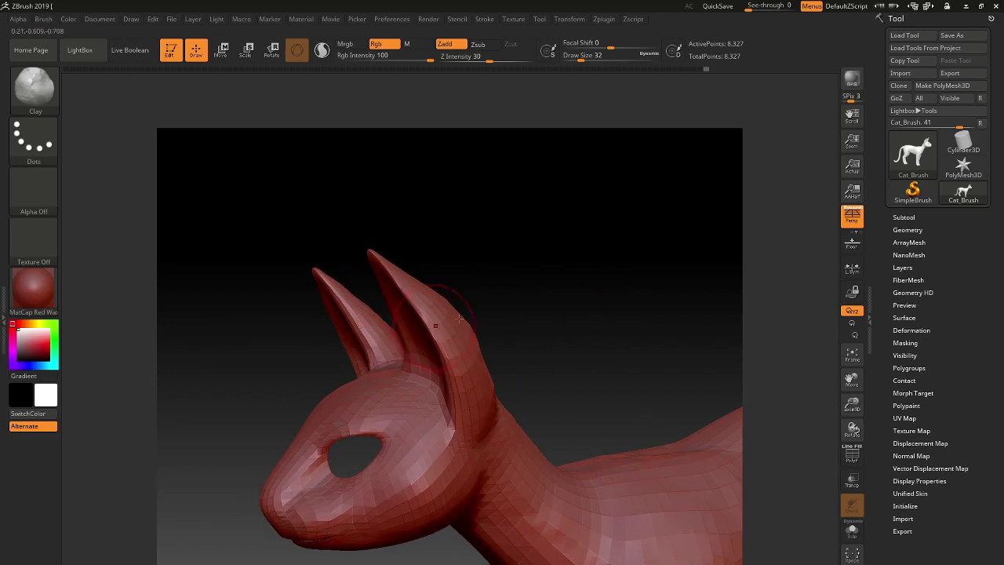
mouse_move(549, 314)
mouse_down()
mouse_move(612, 309)
mouse_move(413, 326)
mouse_up()
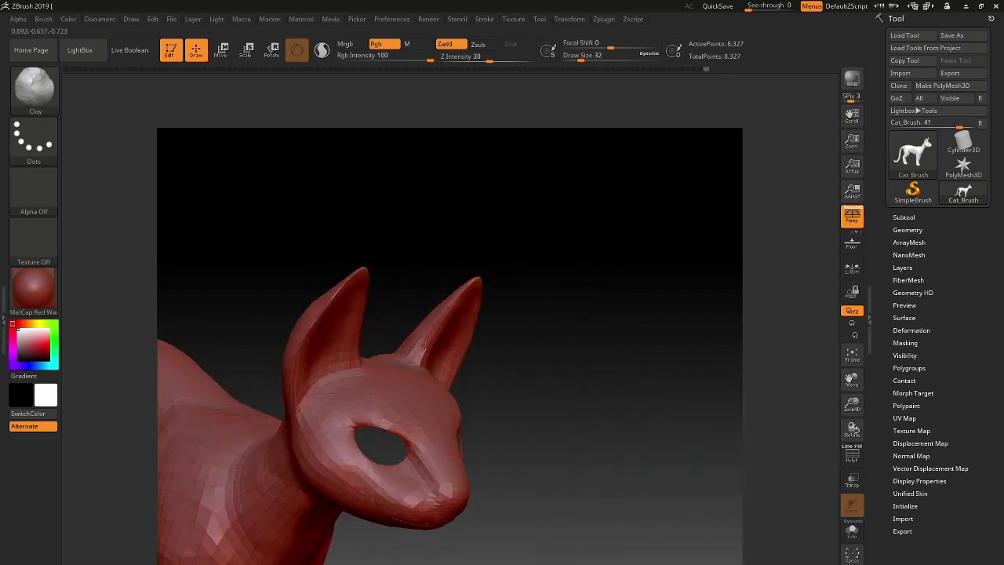
mouse_move(560, 316)
mouse_down()
mouse_move(612, 347)
mouse_move(569, 332)
mouse_move(528, 353)
mouse_move(489, 314)
mouse_up()
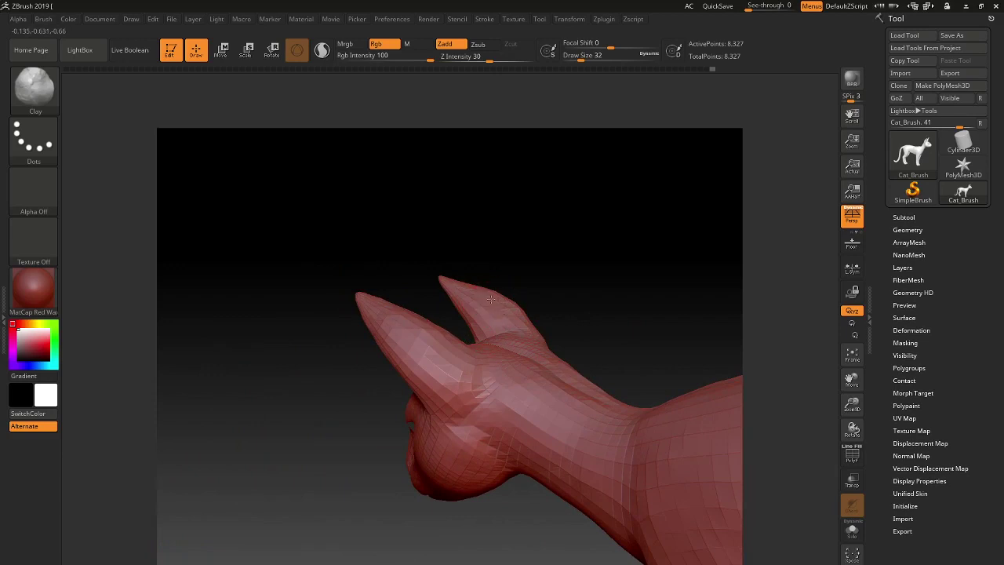
Smooth the cat's cheek from a three-quarter front view, then orbit out to the whole cat
mouse_move(511, 302)
mouse_down()
mouse_move(391, 369)
mouse_move(385, 298)
mouse_move(396, 353)
mouse_up()
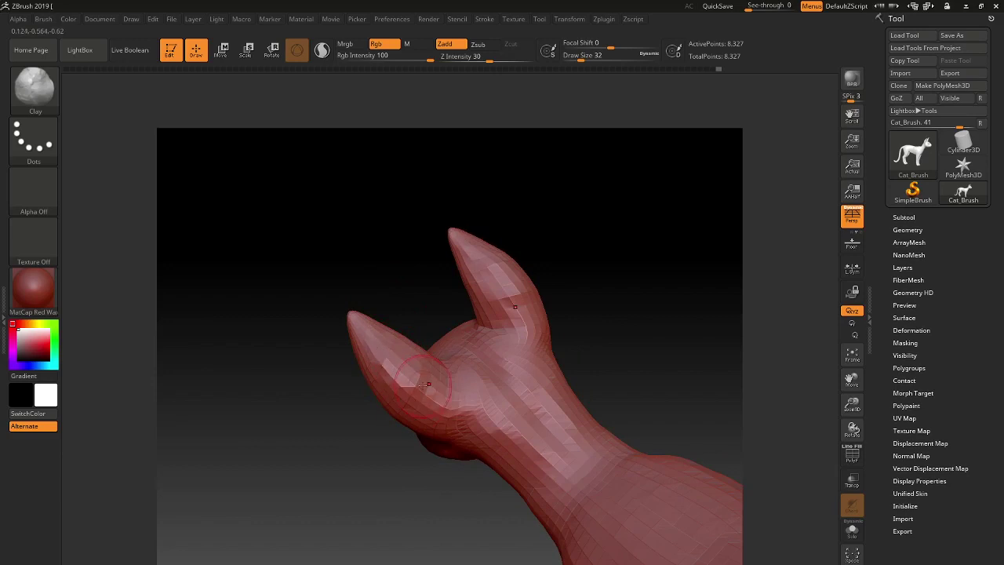
mouse_move(612, 377)
mouse_down()
mouse_move(652, 363)
mouse_move(598, 422)
mouse_move(572, 385)
mouse_move(601, 412)
mouse_move(597, 349)
mouse_up()
mouse_move(559, 384)
mouse_down()
mouse_move(495, 231)
mouse_move(634, 254)
mouse_move(652, 246)
mouse_move(612, 338)
mouse_move(627, 352)
mouse_move(679, 264)
mouse_move(601, 253)
mouse_move(612, 243)
mouse_move(622, 310)
mouse_move(601, 307)
mouse_up()
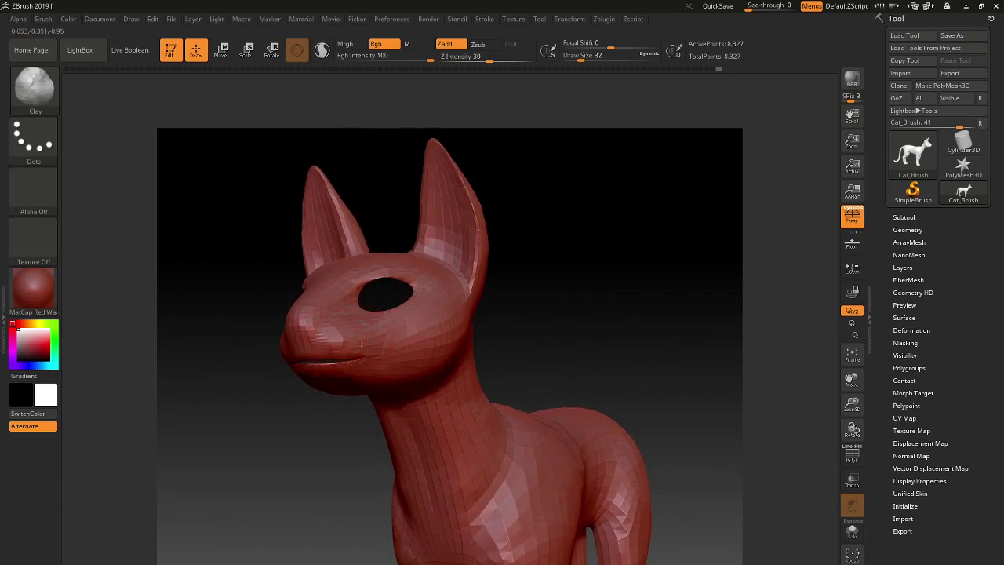
shift+drag(345, 330, 322, 314)
right_drag(465, 351, 489, 367)
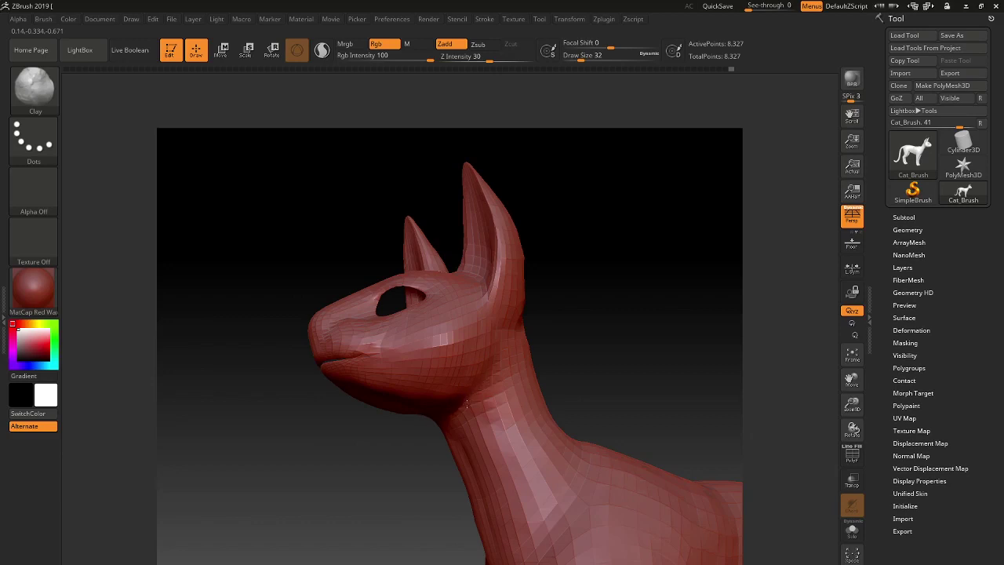
drag(625, 324, 581, 340)
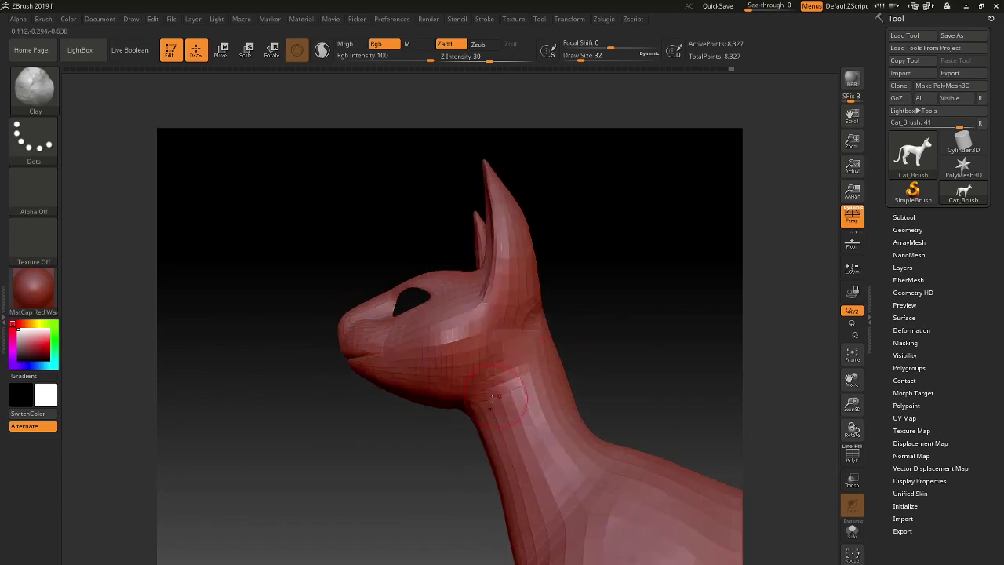
drag(652, 330, 664, 298)
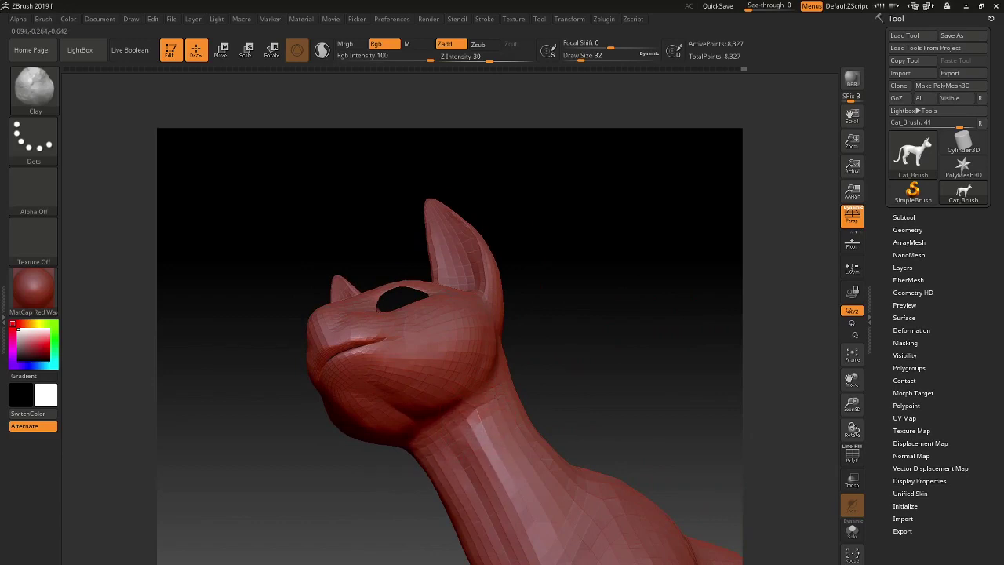
mouse_move(489, 417)
mouse_down()
mouse_move(575, 288)
mouse_move(541, 246)
mouse_move(594, 293)
mouse_move(560, 275)
mouse_move(473, 180)
mouse_move(486, 251)
mouse_move(550, 271)
mouse_up()
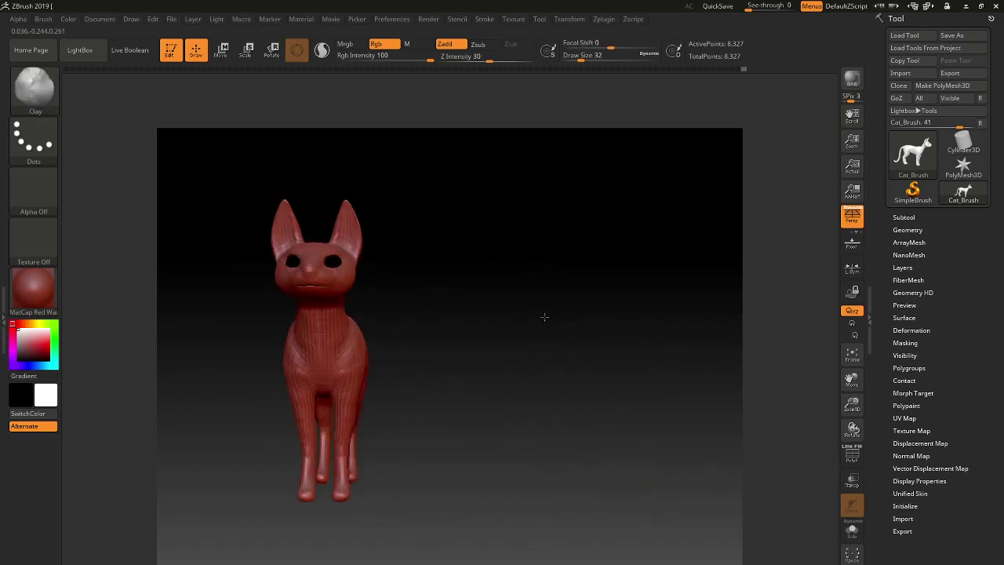
mouse_move(536, 315)
mouse_down()
mouse_move(565, 336)
mouse_move(608, 339)
mouse_move(537, 346)
mouse_up()
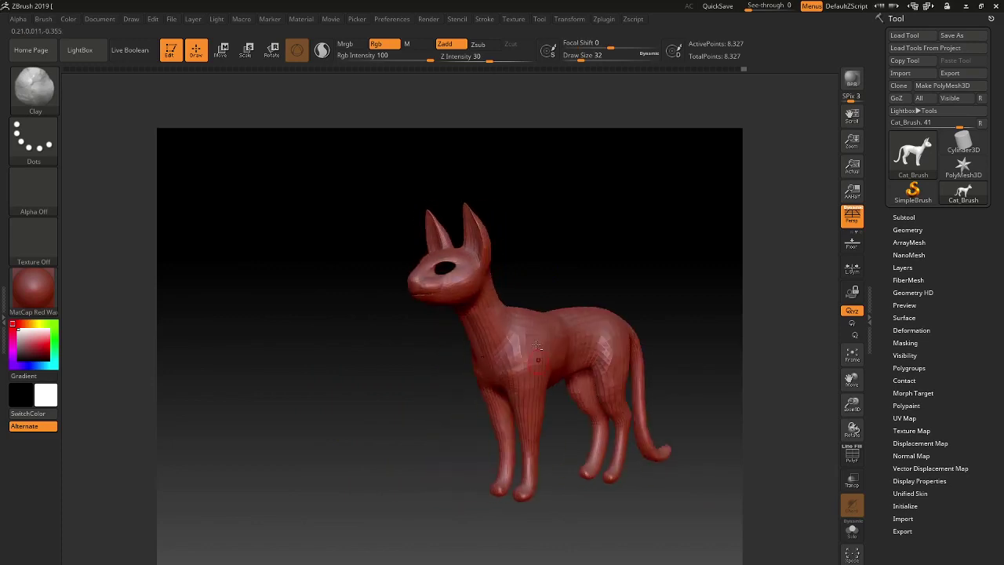
mouse_move(555, 268)
alt+mouse_down()
mouse_move(637, 271)
mouse_move(579, 259)
mouse_move(610, 242)
mouse_move(448, 301)
mouse_move(578, 318)
alt+mouse_up()
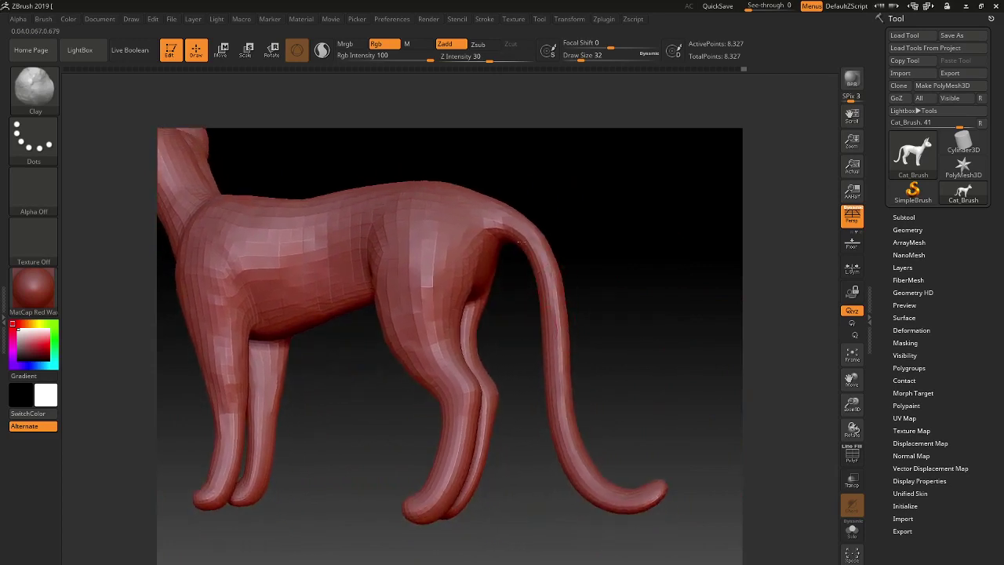
alt+drag(519, 244, 530, 227)
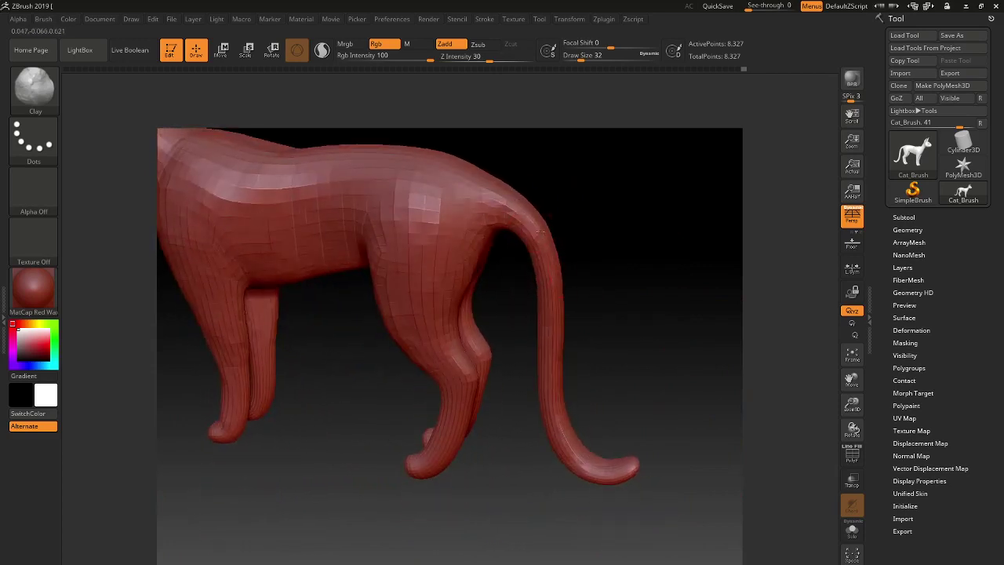
mouse_move(581, 264)
mouse_down()
mouse_move(666, 265)
mouse_move(539, 245)
mouse_up()
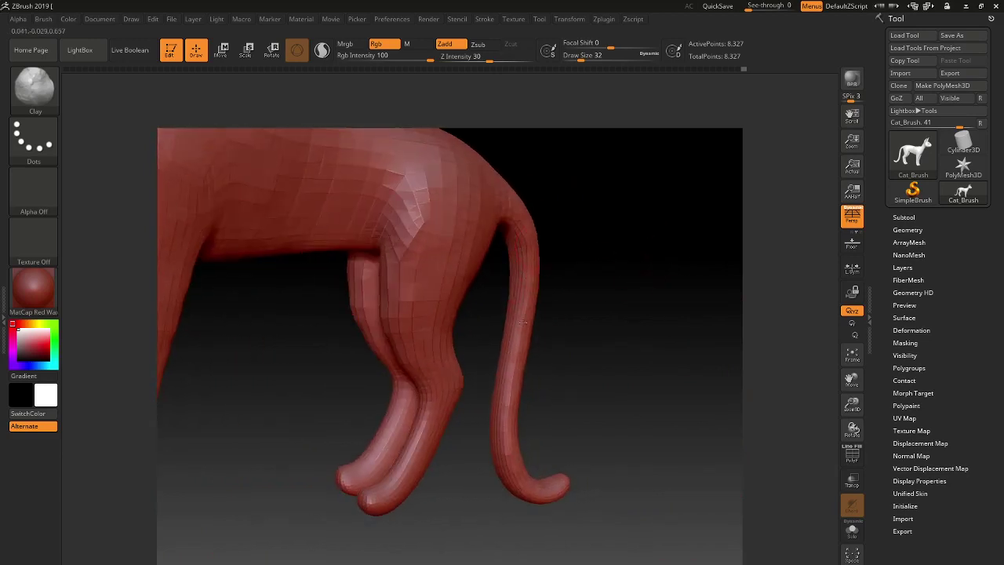
mouse_move(523, 322)
mouse_down()
mouse_move(591, 327)
mouse_move(561, 322)
mouse_up()
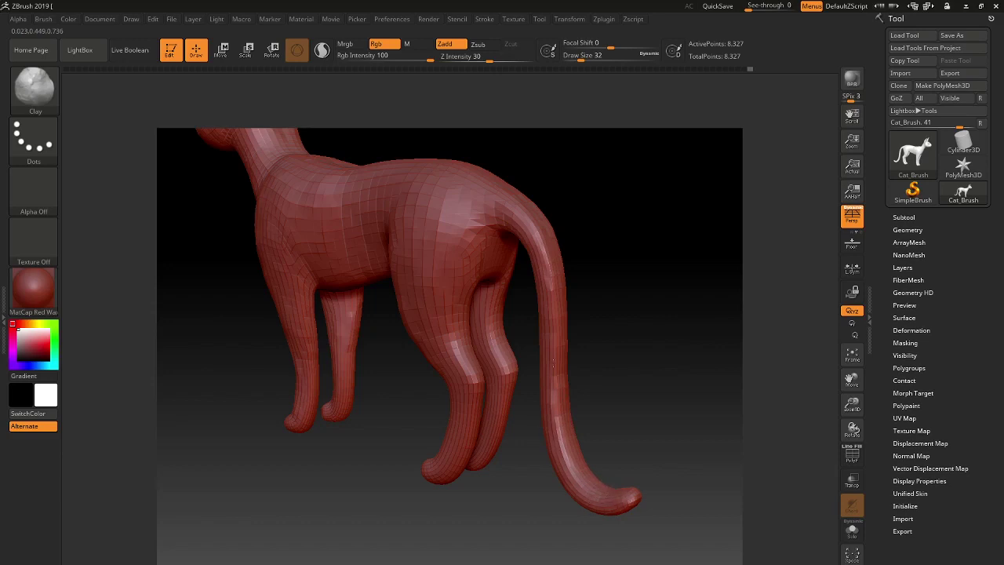
drag(556, 390, 680, 363)
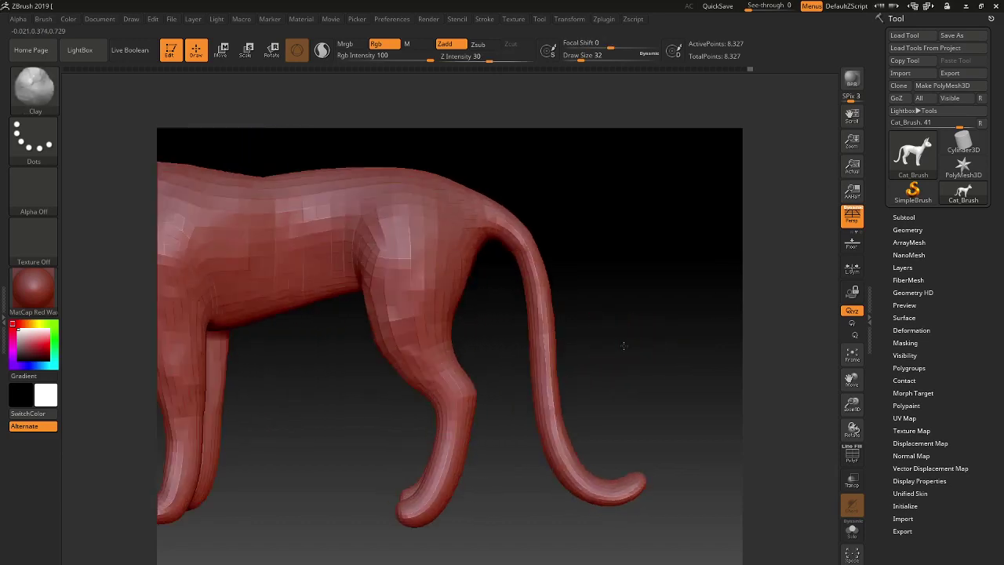
alt+drag(623, 348, 692, 350)
mouse_move(717, 229)
alt+mouse_down()
mouse_move(688, 189)
mouse_move(720, 298)
mouse_move(614, 249)
mouse_move(683, 307)
mouse_move(682, 285)
mouse_move(576, 262)
alt+mouse_up()
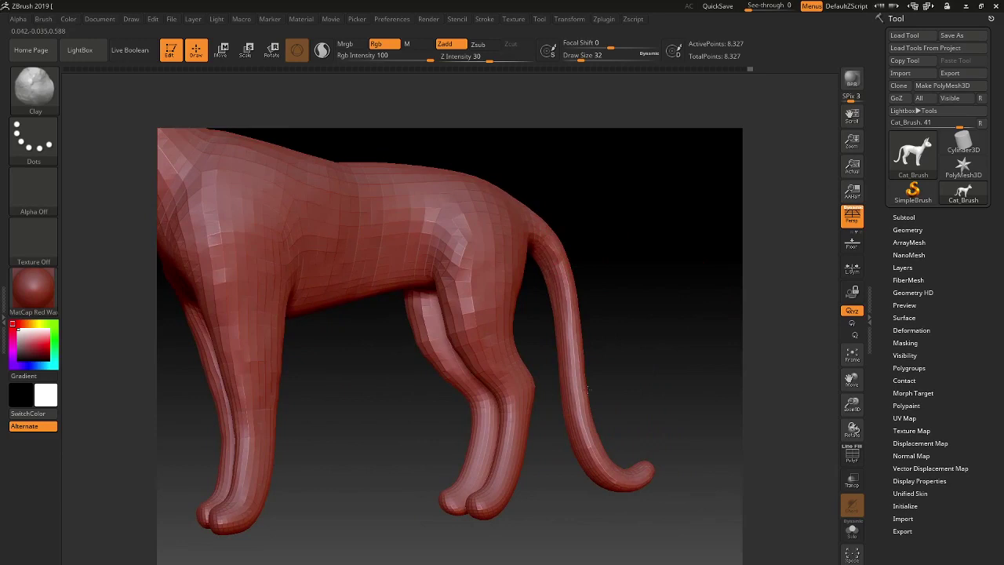
mouse_move(674, 393)
alt+mouse_down()
mouse_move(683, 381)
mouse_move(659, 303)
mouse_move(650, 367)
mouse_move(475, 450)
mouse_move(337, 475)
alt+mouse_up()
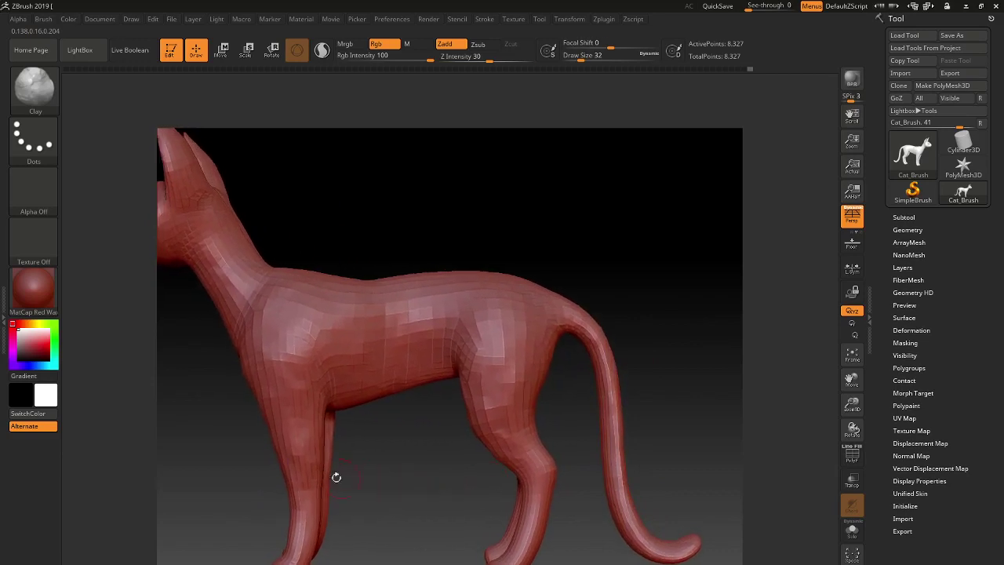
Smooth the surface while orbiting around the cat's rear, head and ears
key(shift)
mouse_move(352, 529)
mouse_down()
mouse_move(441, 506)
mouse_move(689, 382)
mouse_move(517, 429)
mouse_move(504, 456)
mouse_move(564, 234)
mouse_move(632, 229)
mouse_move(619, 168)
mouse_move(546, 243)
mouse_move(502, 267)
mouse_move(511, 273)
mouse_up()
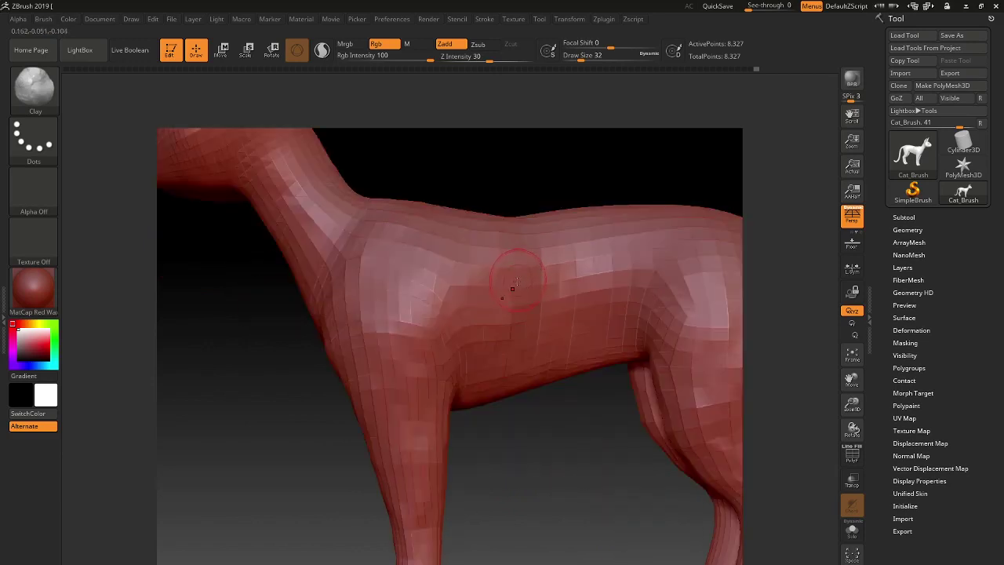
mouse_move(515, 188)
mouse_down()
mouse_move(578, 337)
mouse_move(515, 293)
mouse_move(382, 269)
mouse_up()
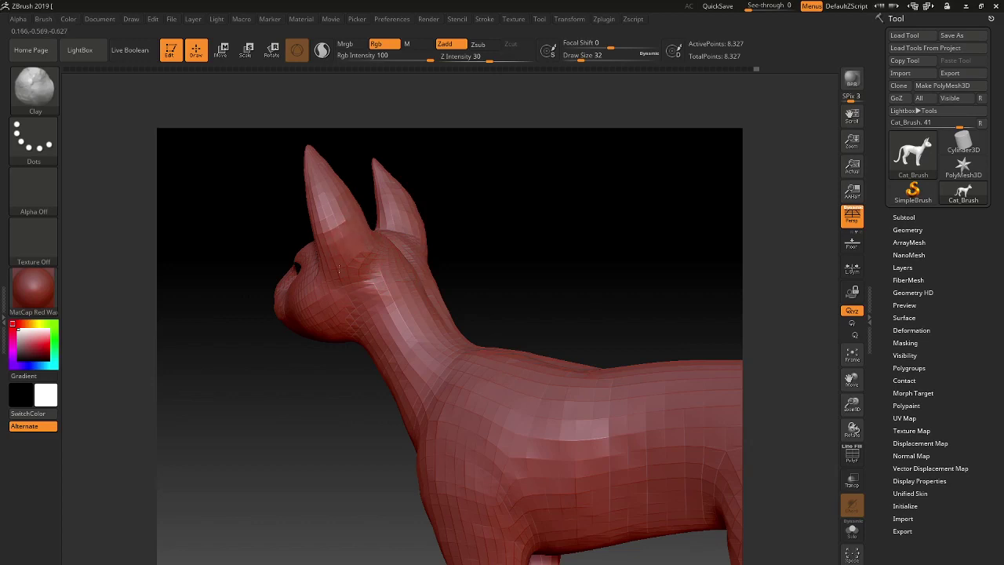
right_drag(339, 269, 495, 233)
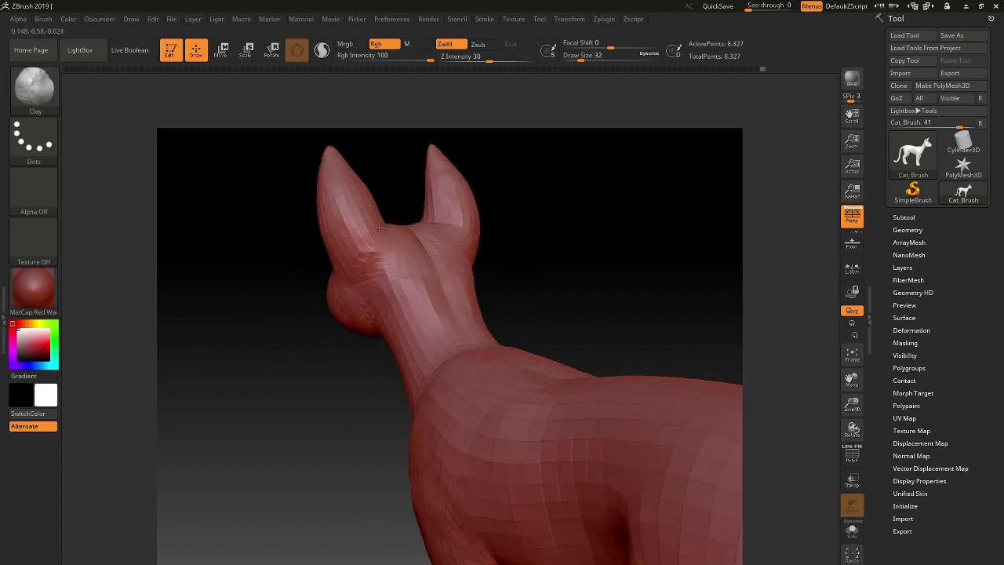
Lightly smooth the ear, then subdivide the mesh from 8,327 to 33,215 points
key(shift)
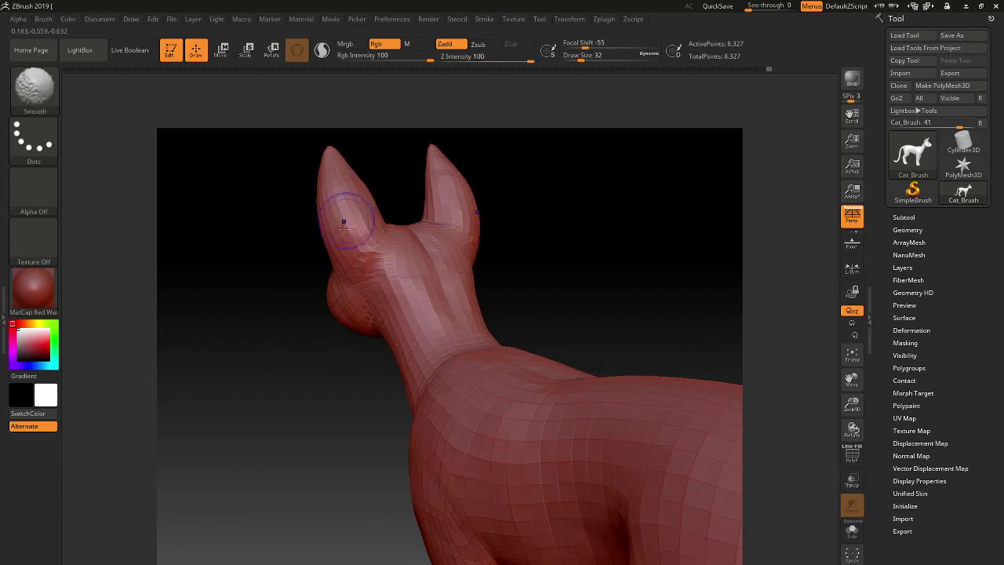
mouse_move(643, 293)
right_down()
mouse_move(566, 303)
mouse_move(670, 282)
mouse_move(504, 253)
mouse_move(599, 218)
right_up()
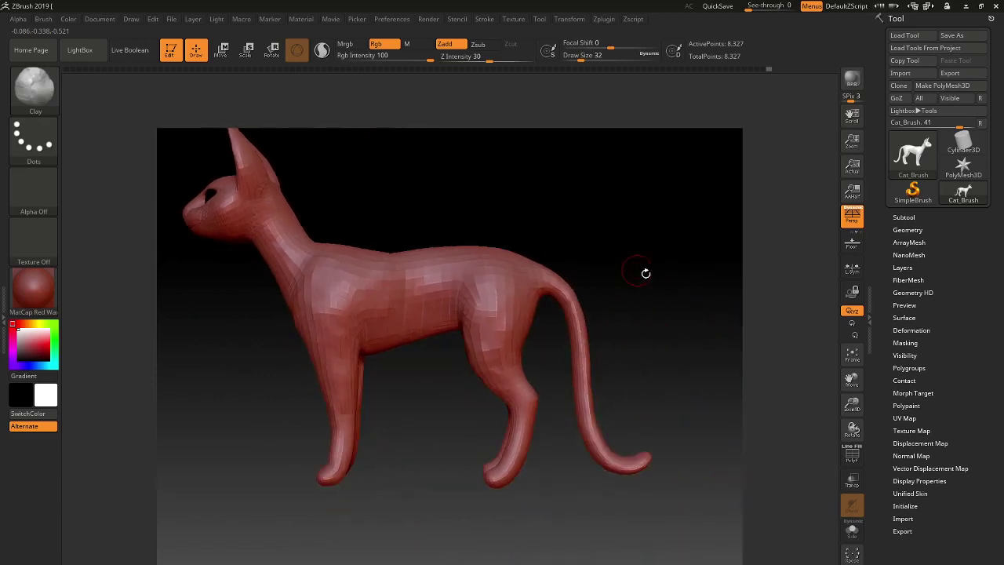
right_drag(646, 273, 694, 403)
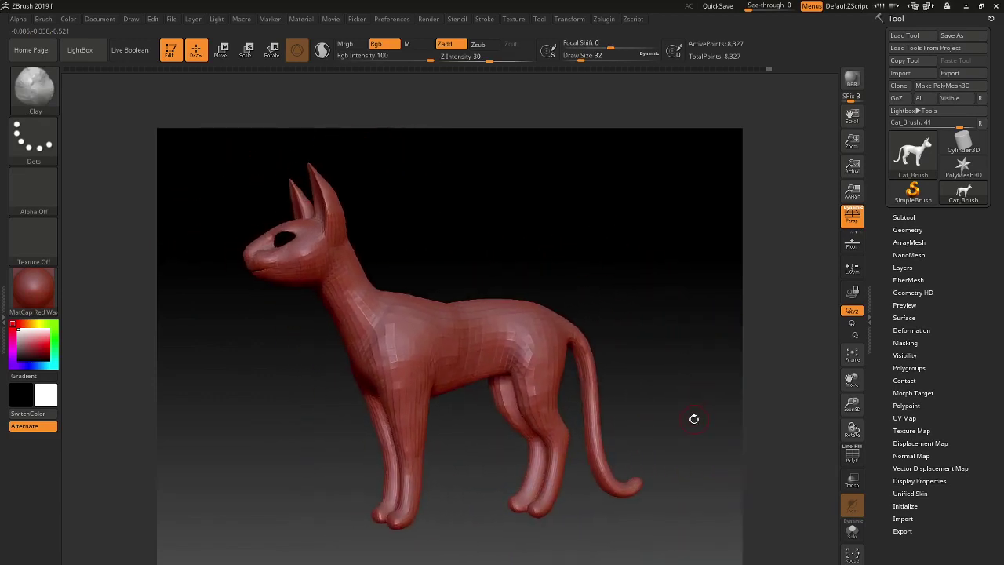
key(ctrl+d)
Enlarge the brush to Draw Size 40 and work the ears and neck from several angles
mouse_move(612, 272)
right_down()
mouse_move(641, 284)
mouse_move(677, 341)
right_up()
right_drag(457, 278, 457, 288)
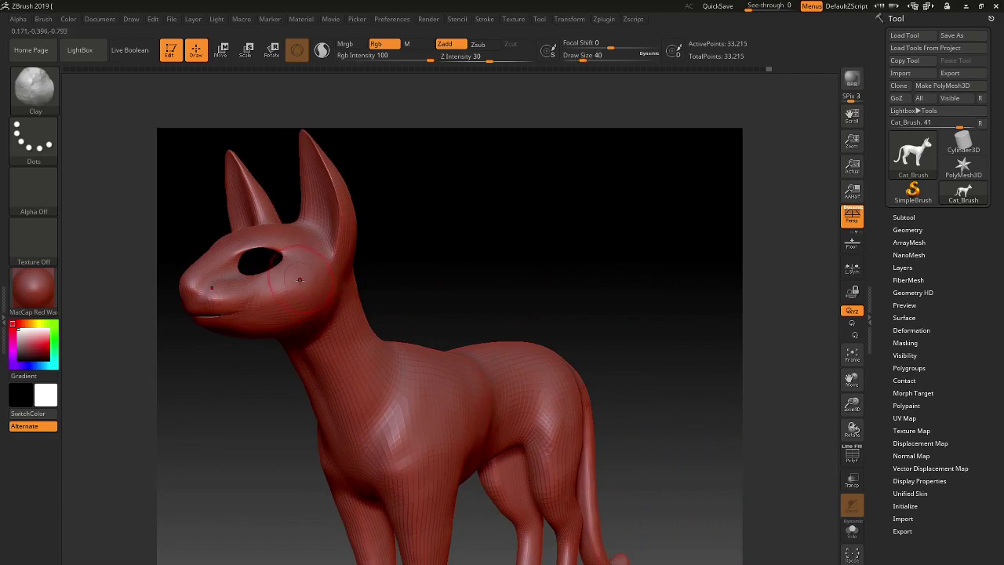
key(bracketright)
right_drag(421, 273, 463, 266)
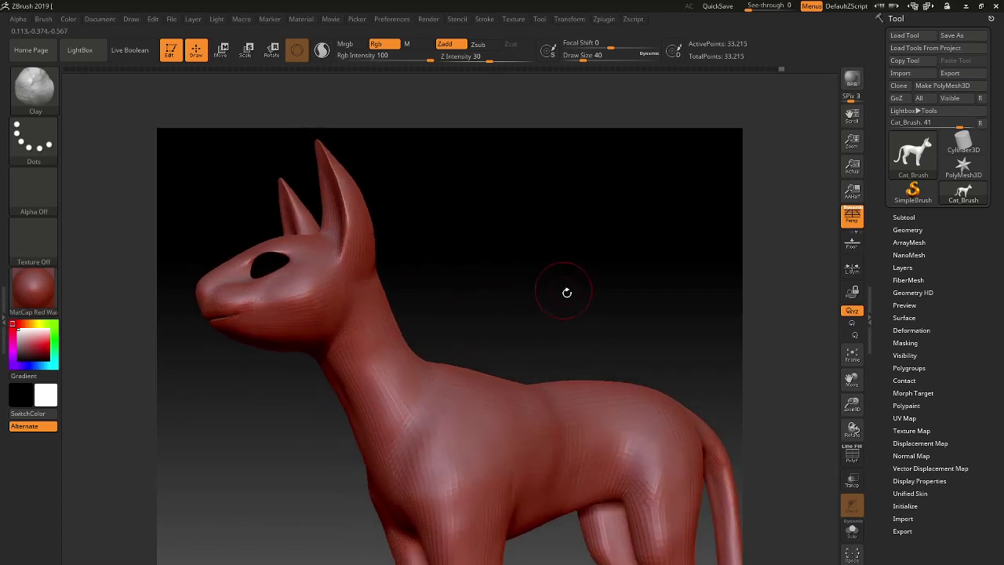
right_drag(571, 293, 550, 292)
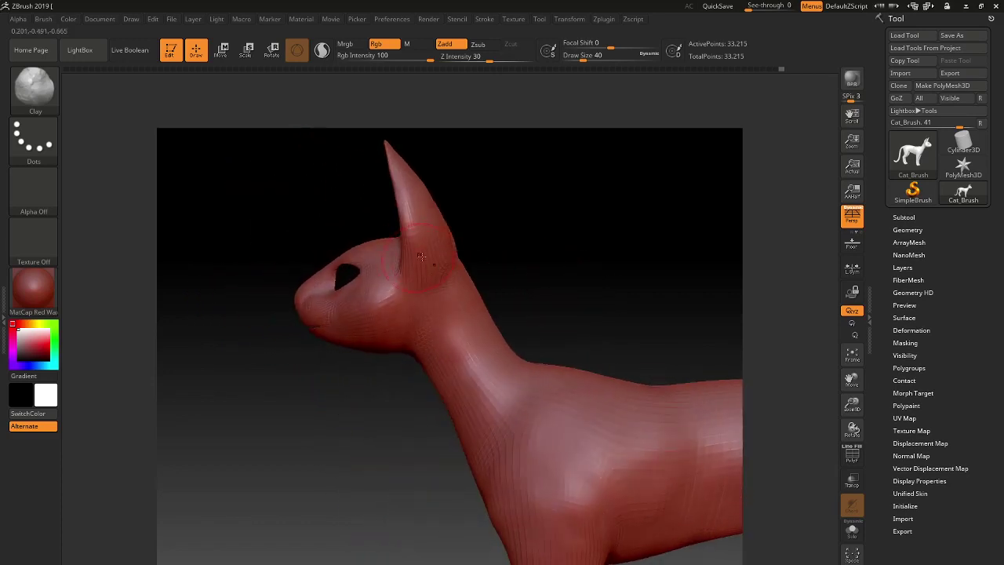
right_drag(572, 230, 442, 203)
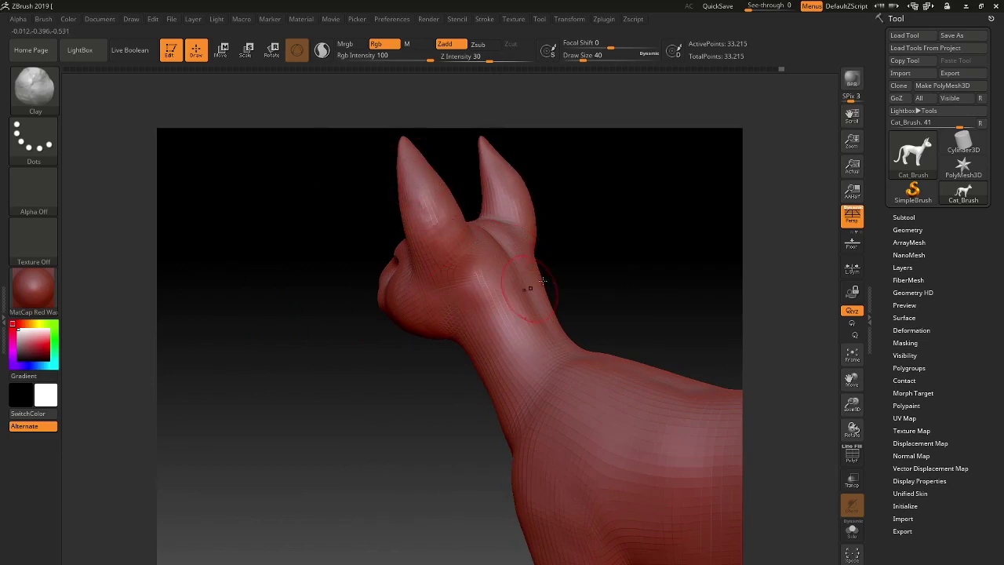
drag(655, 265, 670, 262)
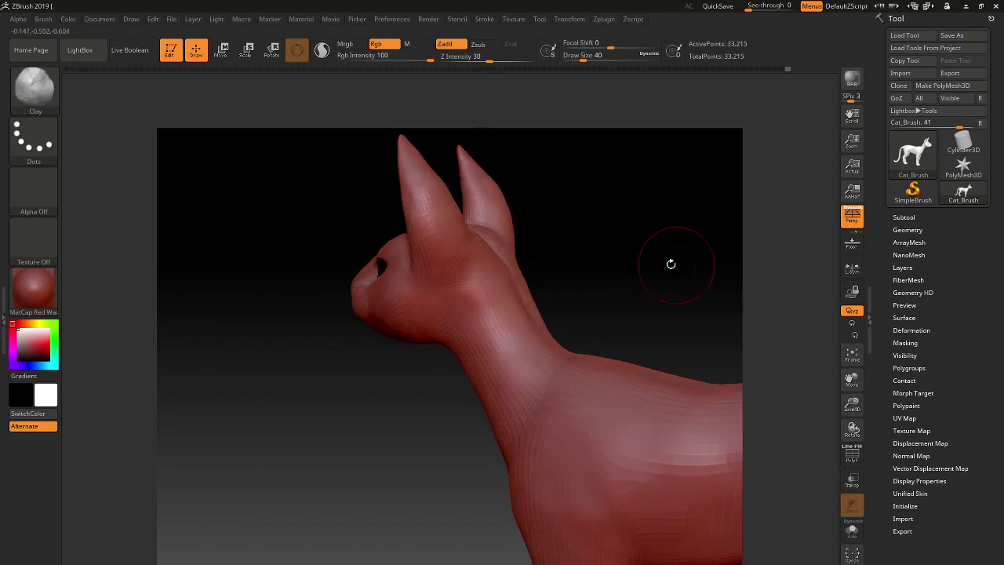
drag(584, 337, 619, 330)
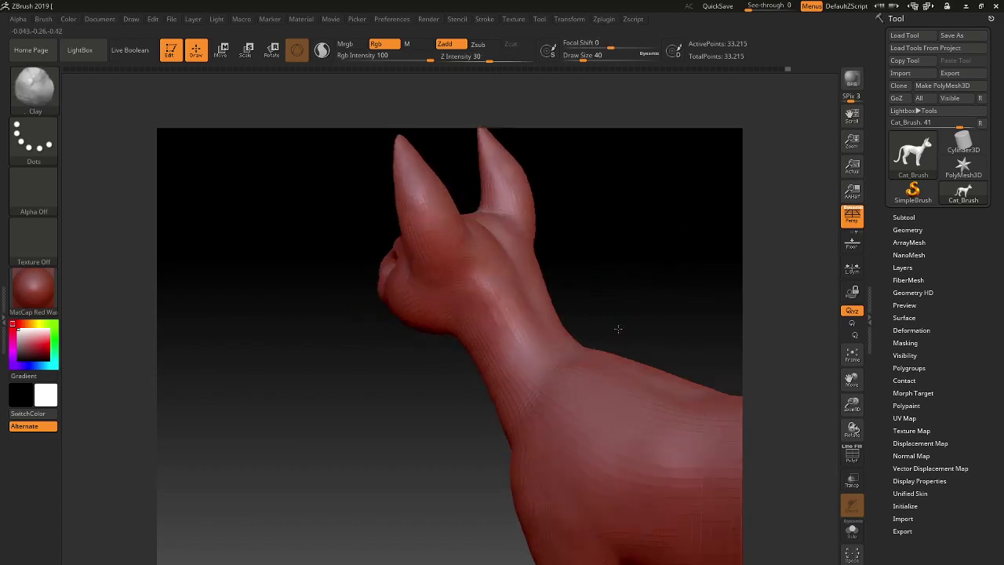
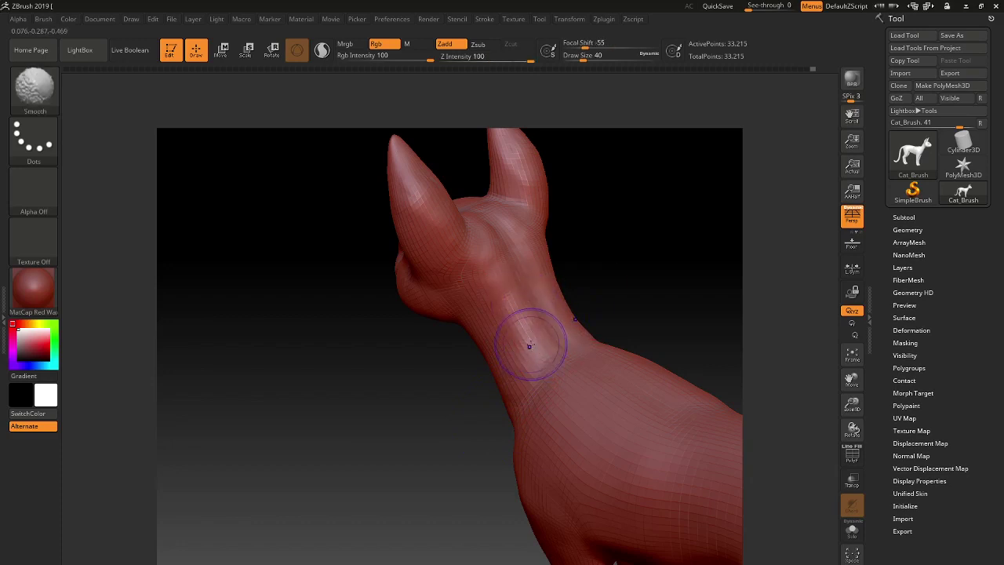
Reduce the brush draw size from 40 to 24, then 16, while orbiting around the cat's head
drag(497, 410, 679, 270)
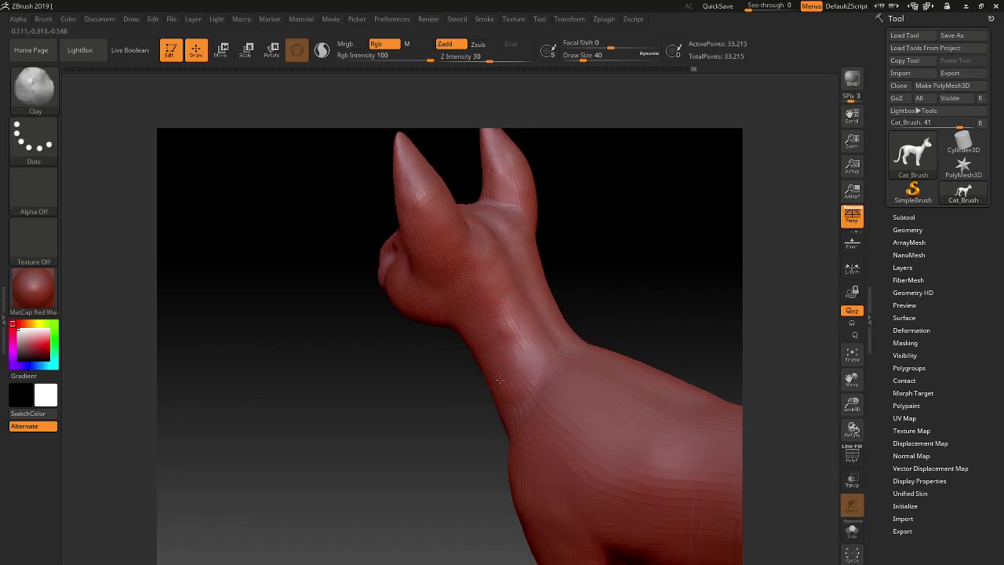
drag(591, 273, 610, 262)
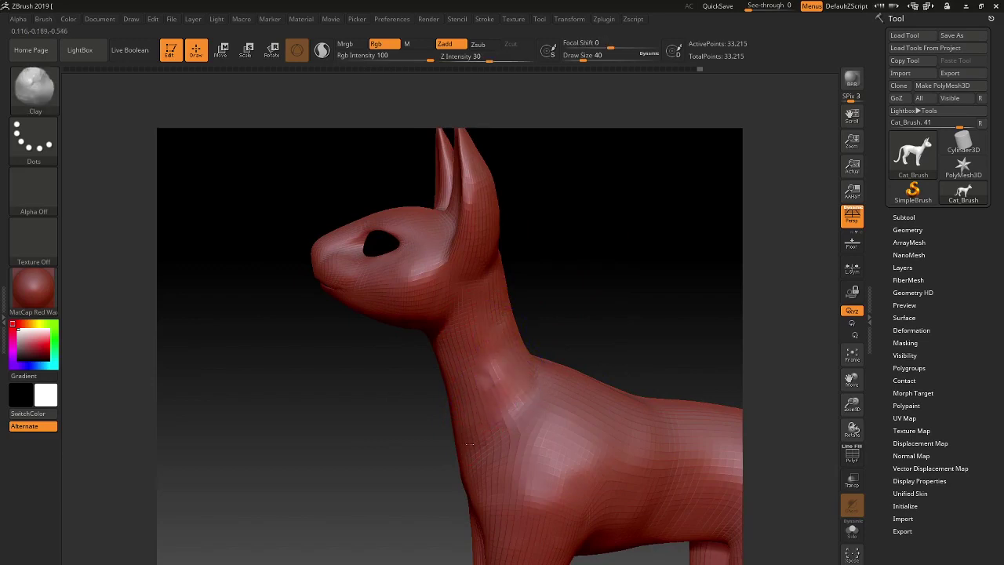
drag(577, 337, 605, 317)
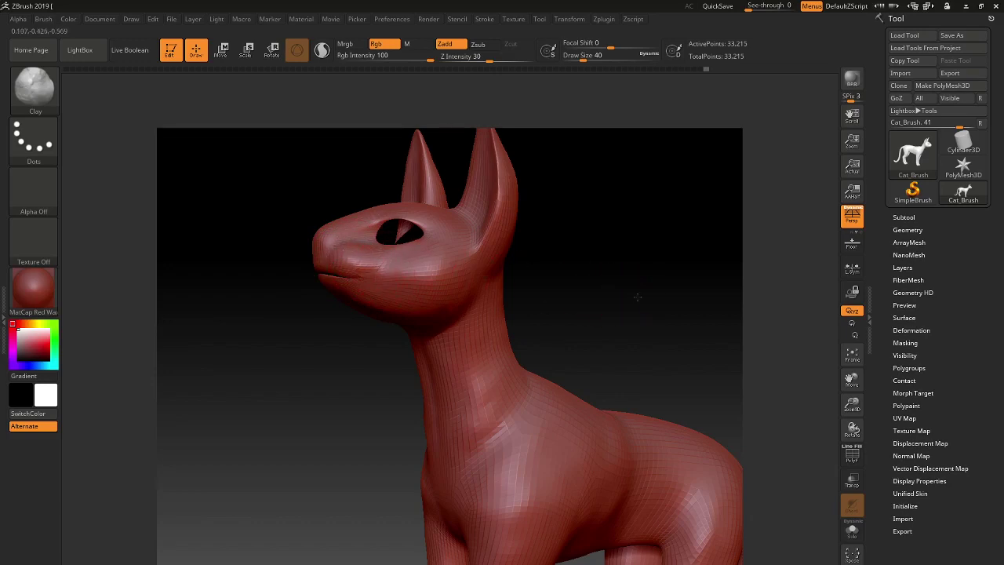
mouse_move(581, 263)
mouse_down()
mouse_move(623, 249)
mouse_move(654, 263)
mouse_move(623, 262)
mouse_move(657, 314)
mouse_move(667, 280)
mouse_move(728, 377)
mouse_move(709, 421)
mouse_move(339, 420)
mouse_move(336, 392)
mouse_move(306, 441)
mouse_move(337, 404)
mouse_up()
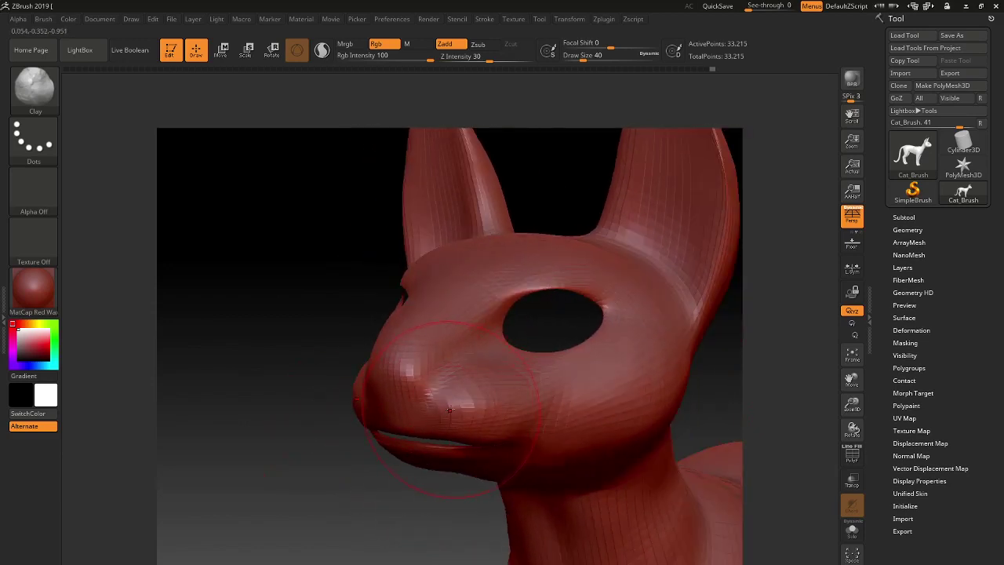
key(bracketleft)
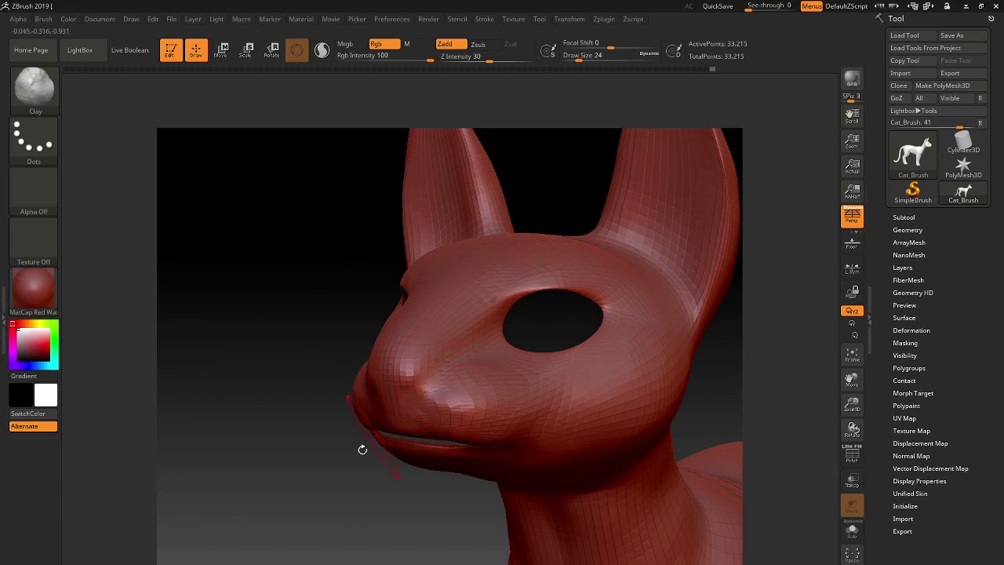
drag(362, 448, 398, 370)
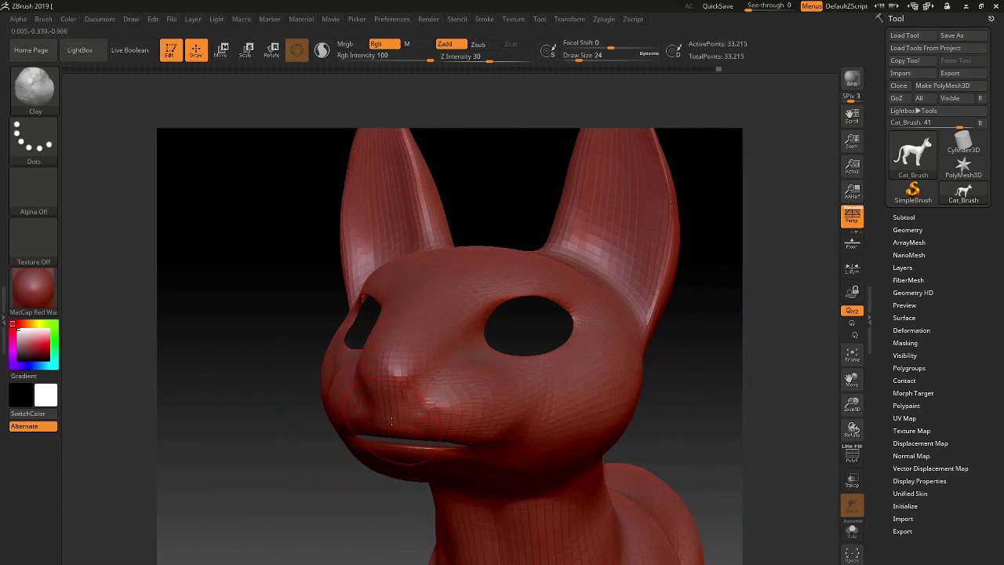
key(bracketleft)
right_drag(679, 404, 629, 401)
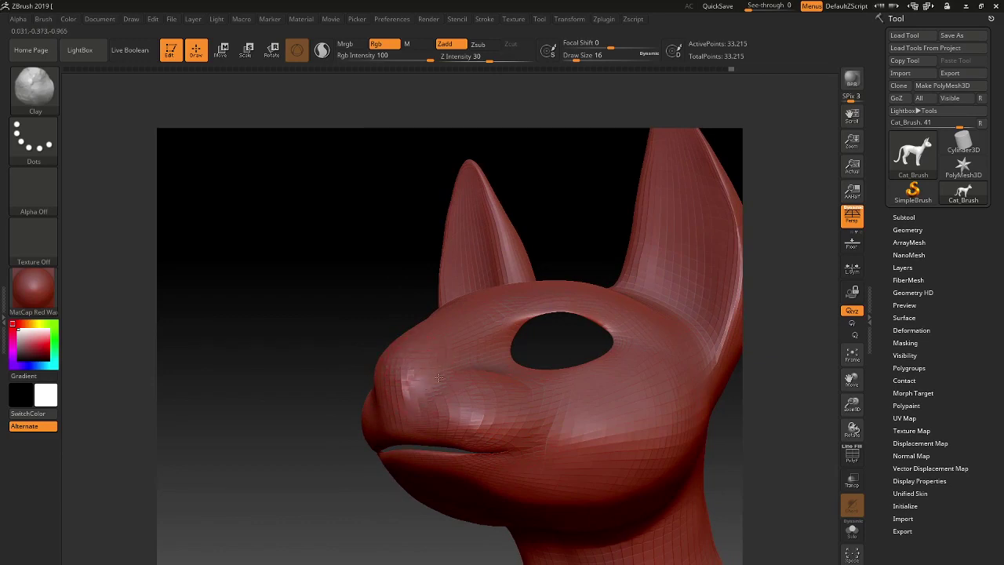
right_drag(439, 378, 419, 360)
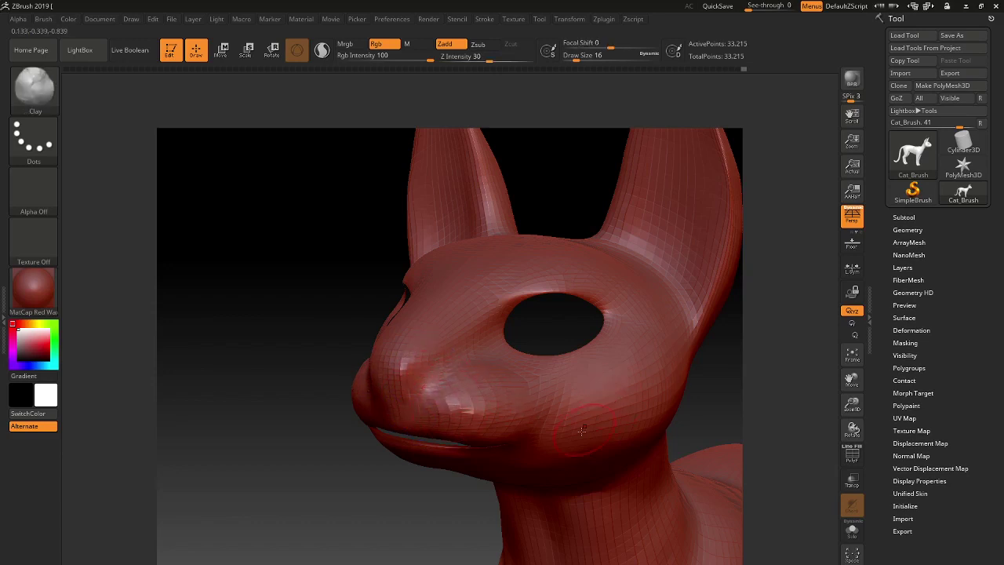
mouse_move(732, 398)
mouse_down()
mouse_move(486, 491)
mouse_move(306, 431)
mouse_up()
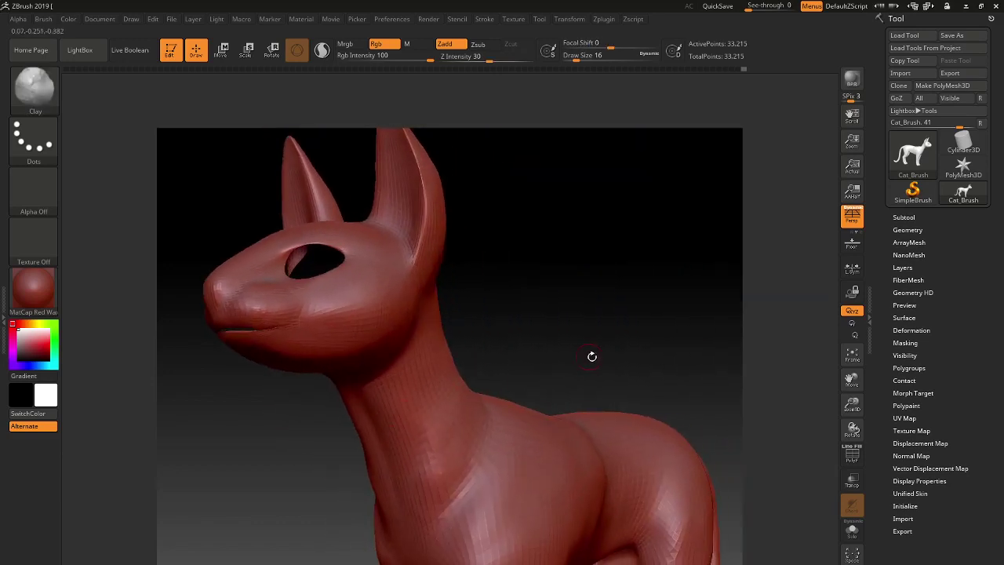
alt+drag(591, 354, 390, 359)
Raise the brush draw size to 36 and build up clay on the cat's cheek
key(bracketright)
key(bracketright)
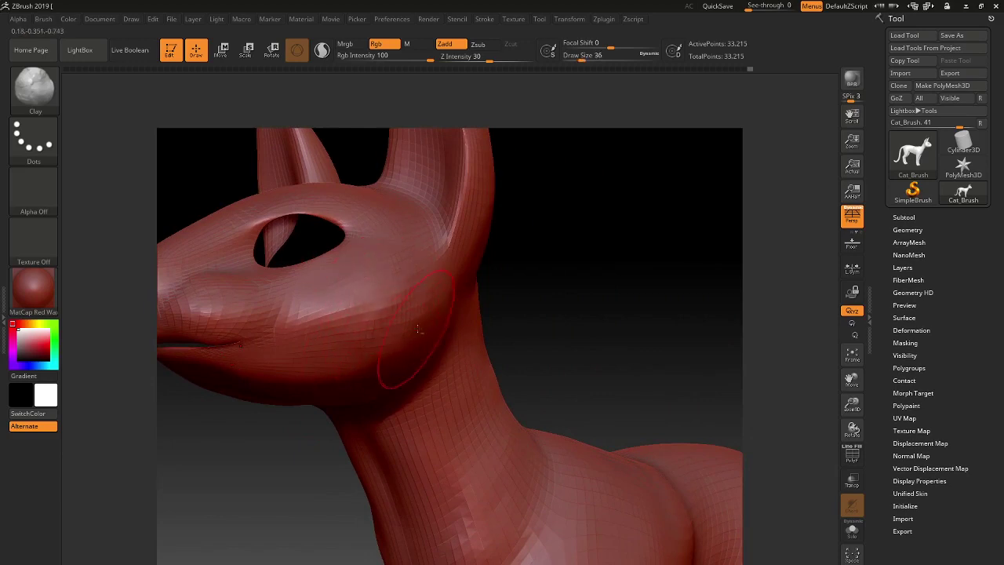
drag(541, 343, 437, 354)
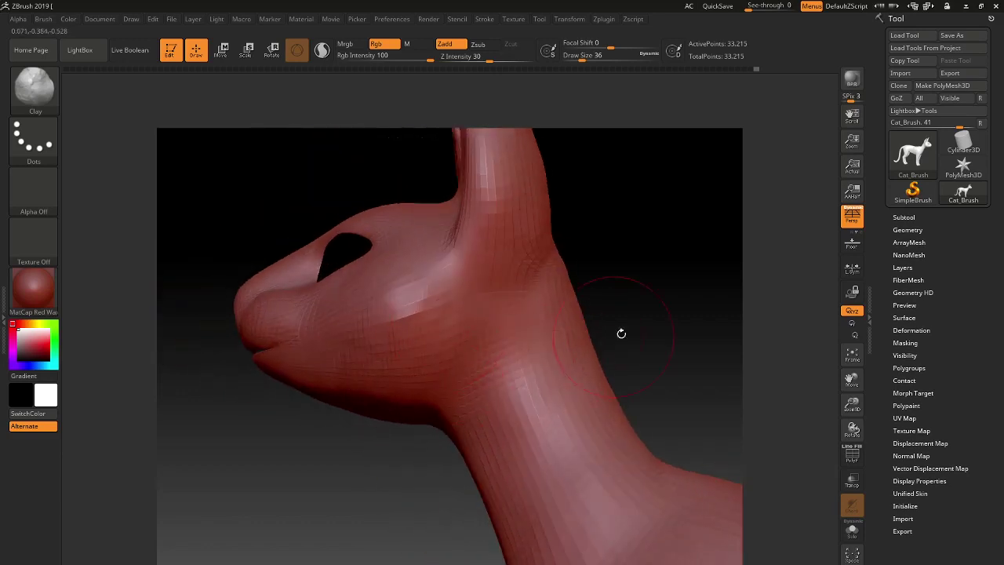
mouse_move(620, 332)
mouse_down()
mouse_move(667, 309)
mouse_move(399, 332)
mouse_up()
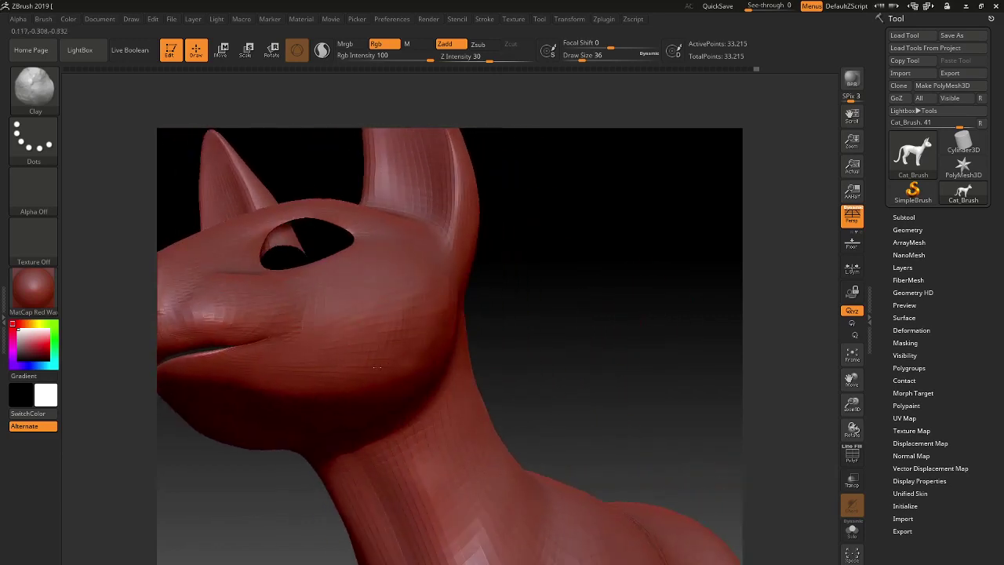
drag(471, 231, 515, 356)
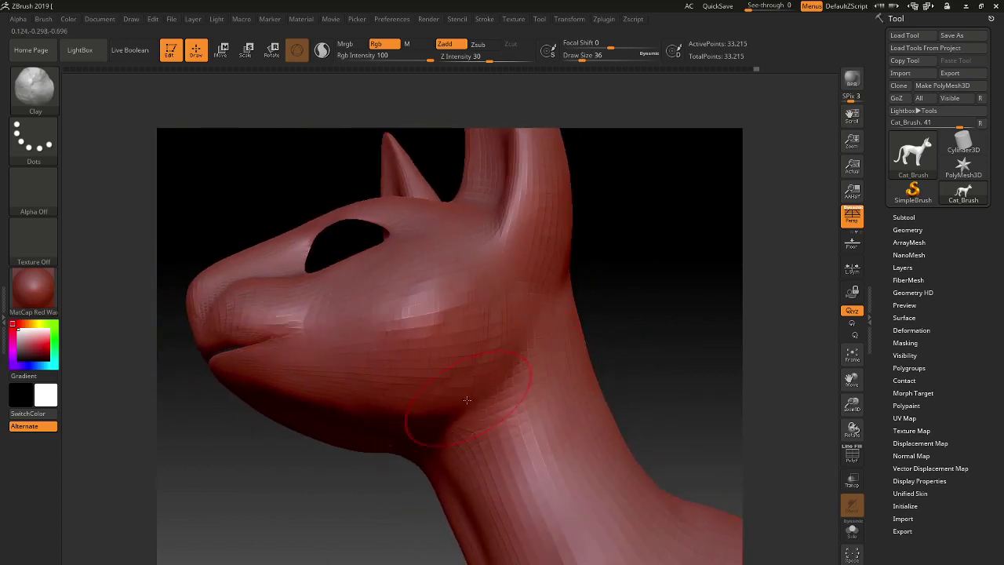
drag(639, 340, 675, 298)
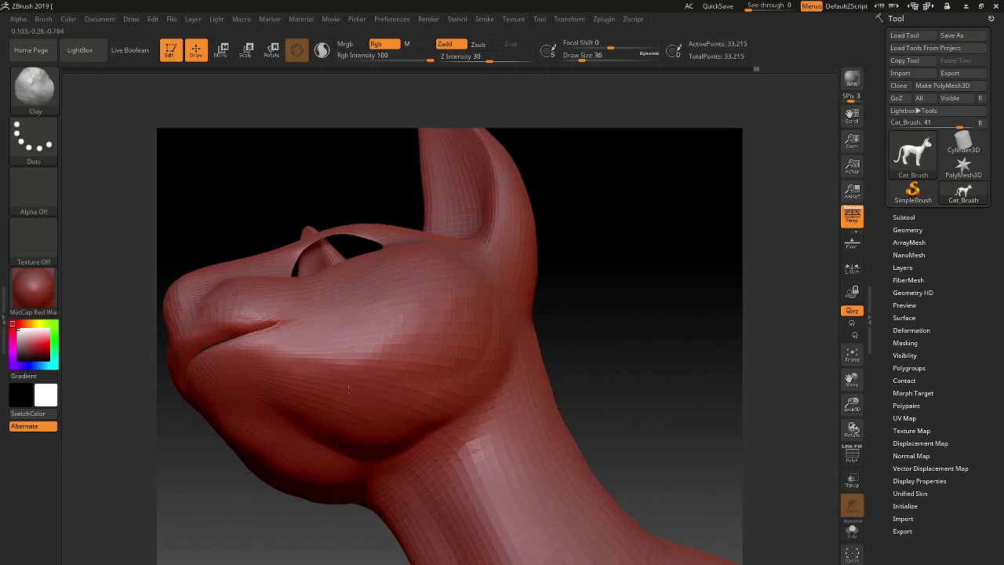
mouse_move(348, 389)
mouse_down()
mouse_move(328, 376)
mouse_move(334, 416)
mouse_move(377, 448)
mouse_up()
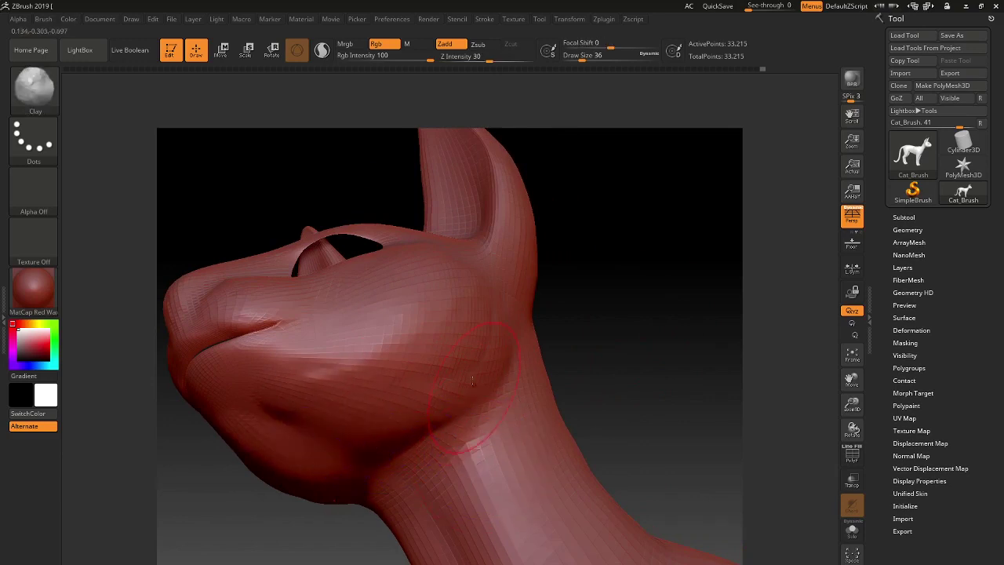
Smooth the jaw and cheek surface, then view the model from under the chin
shift+drag(472, 381, 232, 375)
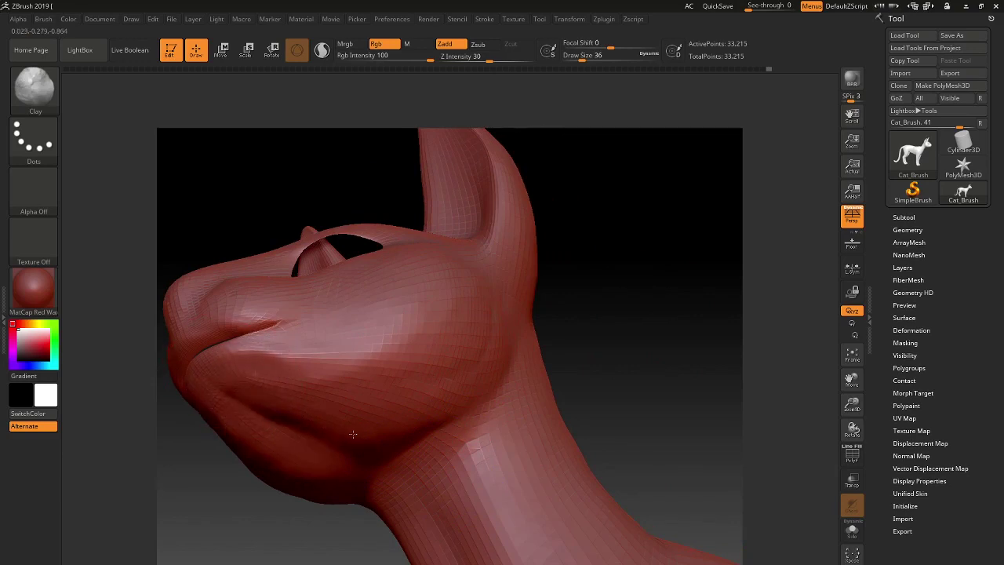
drag(583, 381, 615, 362)
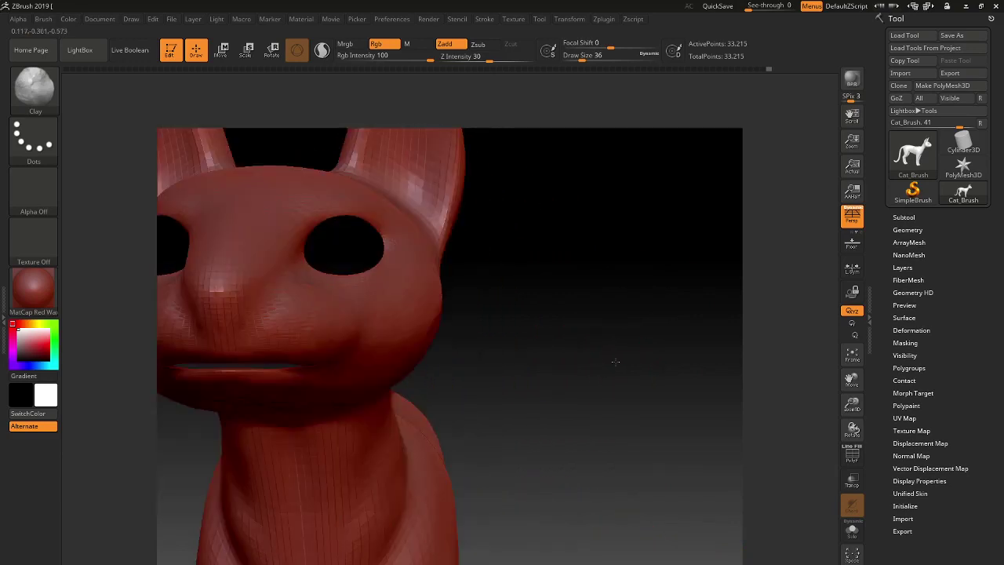
drag(563, 434, 565, 396)
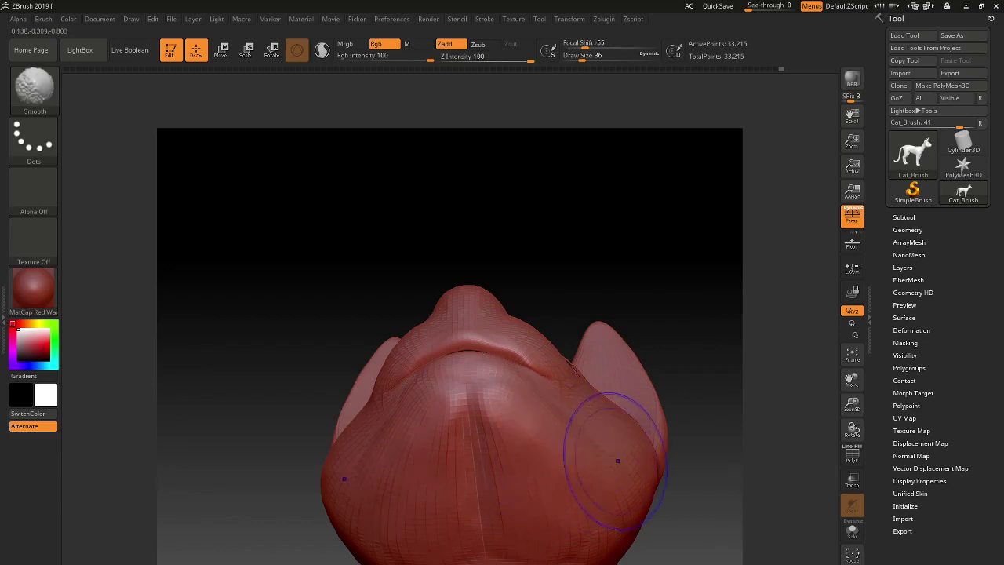
Add clay below the chin and smooth out the bump on the cheek
drag(704, 484, 612, 363)
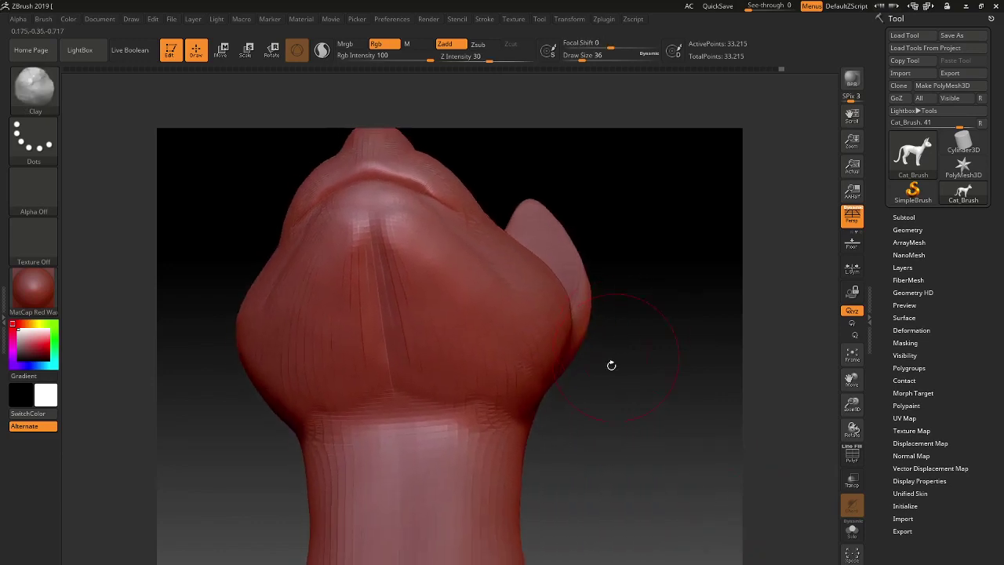
drag(466, 406, 466, 441)
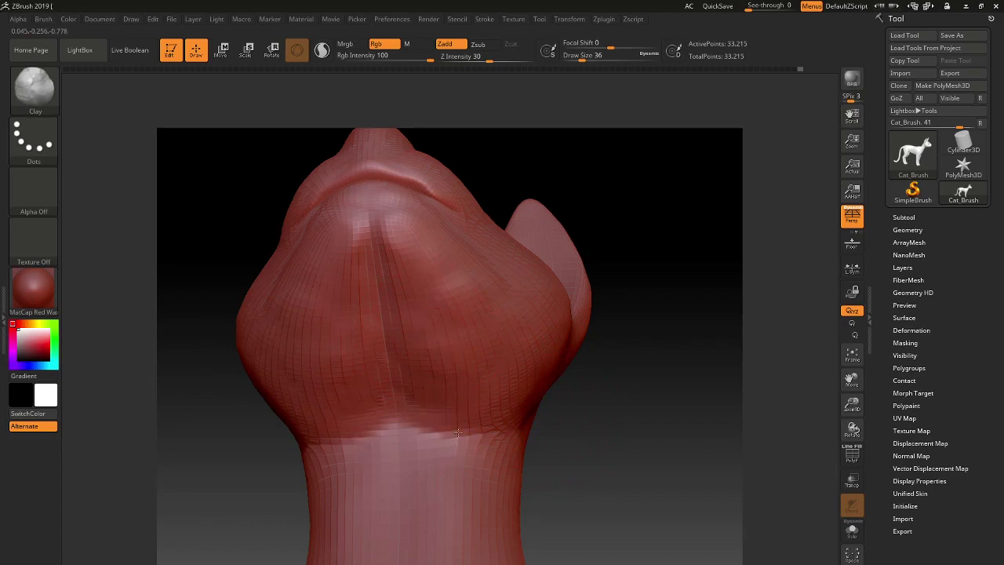
drag(645, 444, 693, 455)
key(shift)
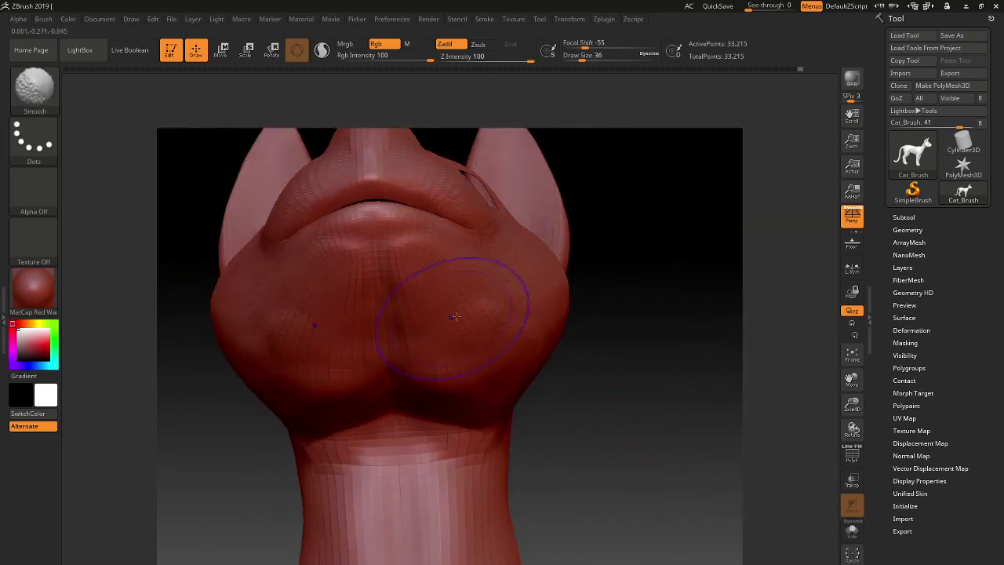
mouse_move(455, 317)
shift+mouse_down()
mouse_move(538, 291)
mouse_move(446, 359)
shift+mouse_up()
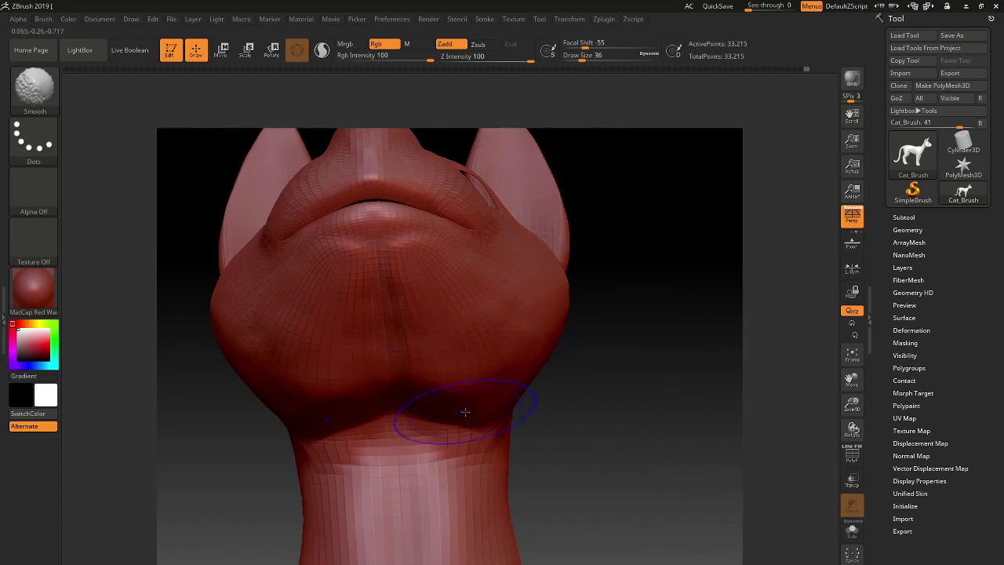
mouse_move(699, 381)
mouse_down()
mouse_move(682, 390)
mouse_move(628, 314)
mouse_move(634, 394)
mouse_up()
alt+drag(589, 428, 476, 342)
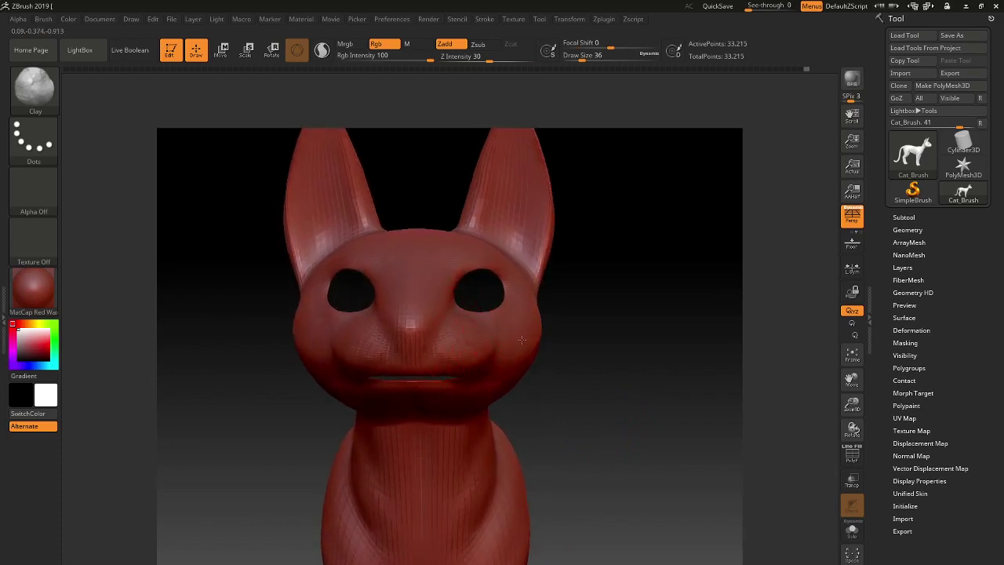
drag(537, 355, 537, 325)
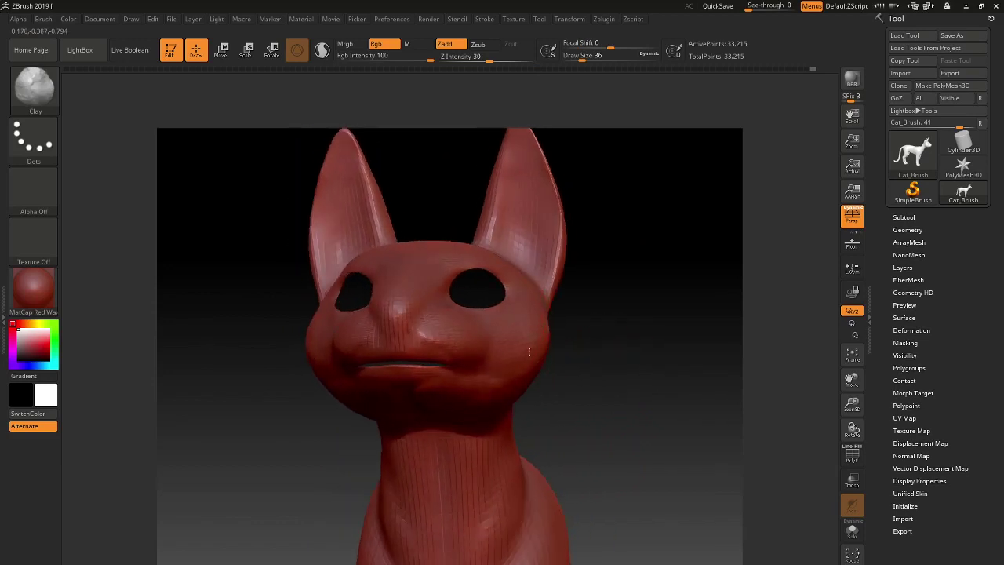
right_drag(521, 354, 599, 335)
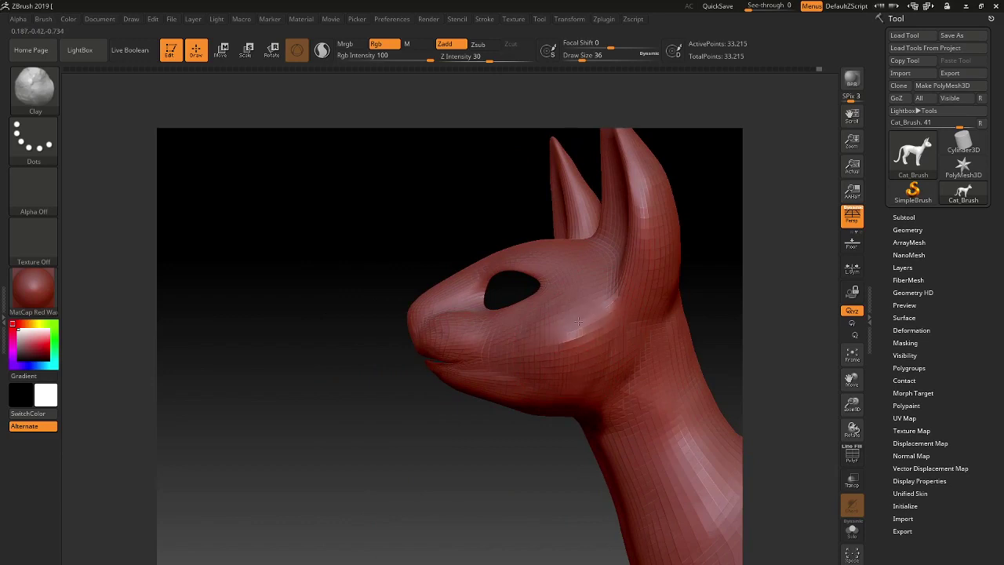
right_drag(541, 412, 606, 320)
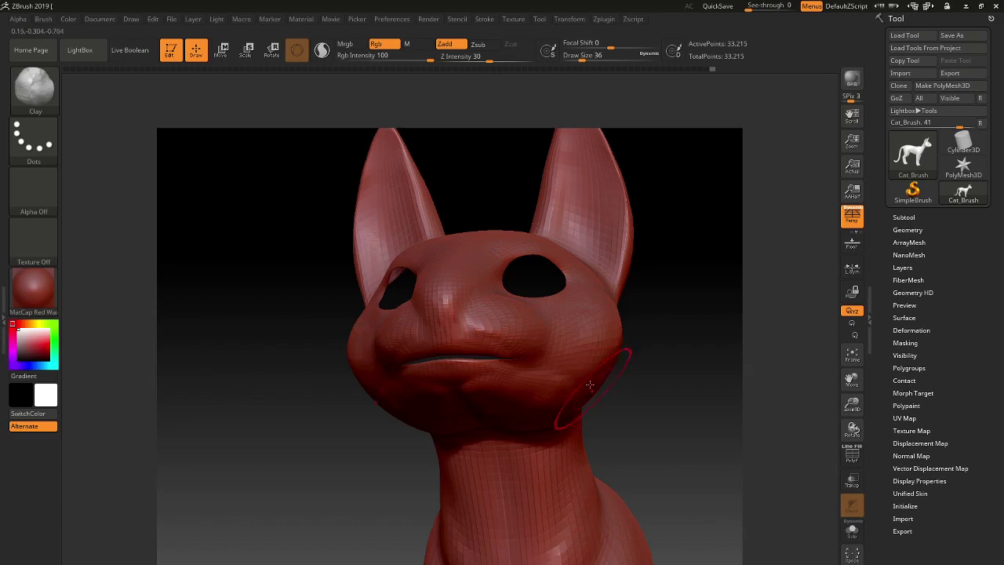
Shrink the brush to size 16 and smooth the underside of the chin
key(shift)
right_drag(486, 390, 488, 394)
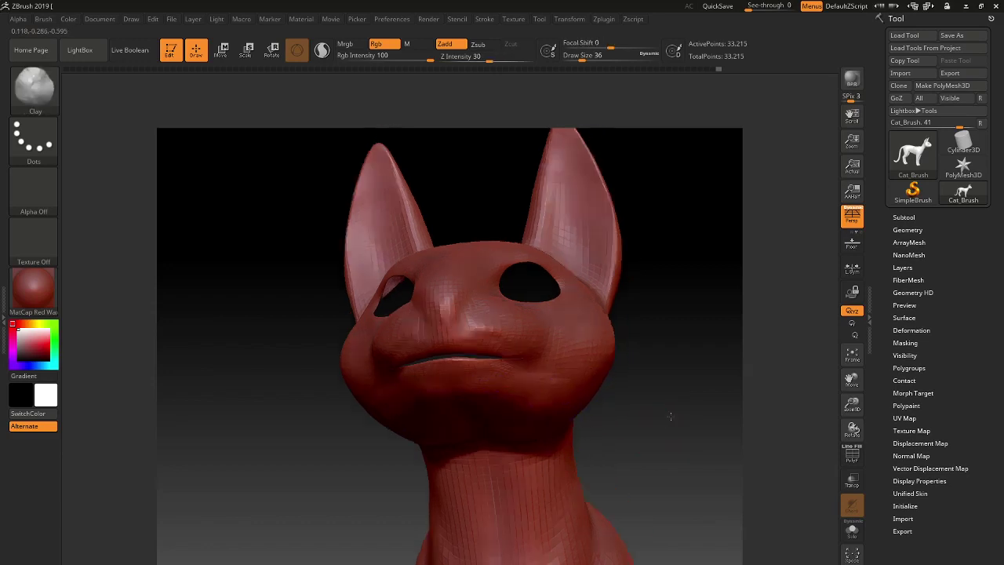
key(bracketleft)
key(bracketleft)
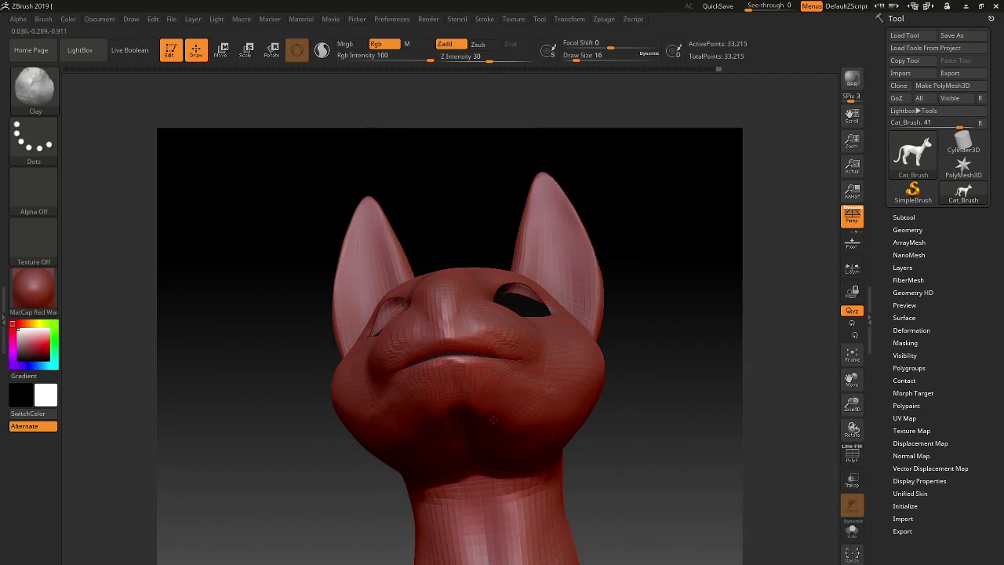
right_drag(481, 430, 475, 449)
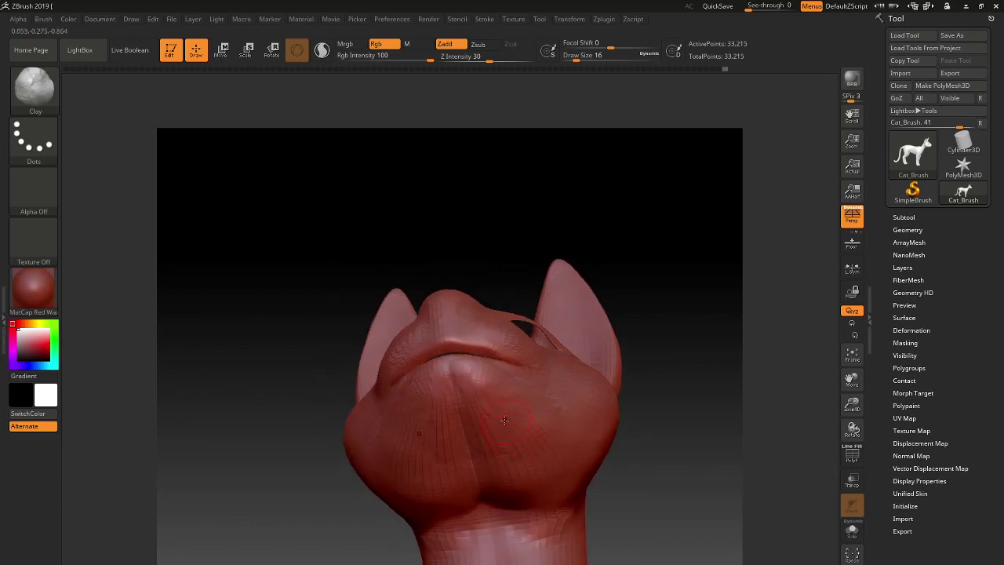
shift+drag(507, 428, 528, 465)
key(bracketright)
Build up the lip and chin under the mouth, smooth it, and return to a front view
right_drag(591, 476, 541, 447)
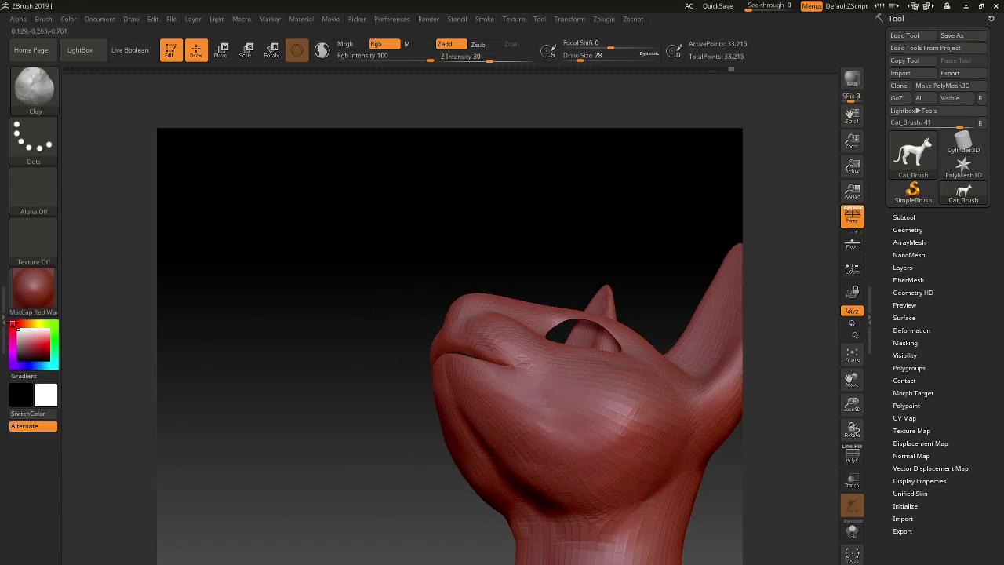
drag(541, 498, 413, 464)
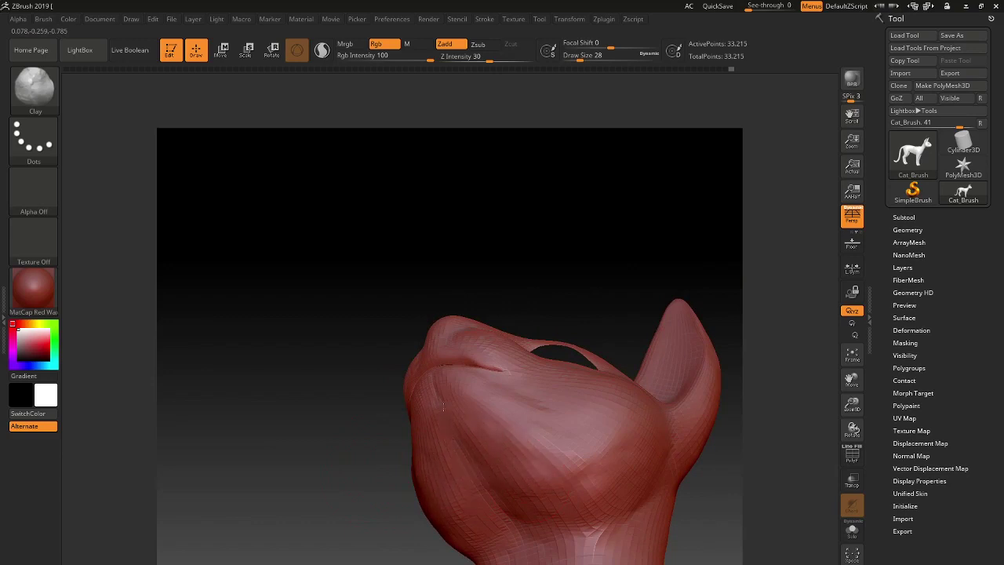
mouse_move(441, 400)
mouse_down()
mouse_move(444, 385)
mouse_move(445, 410)
mouse_up()
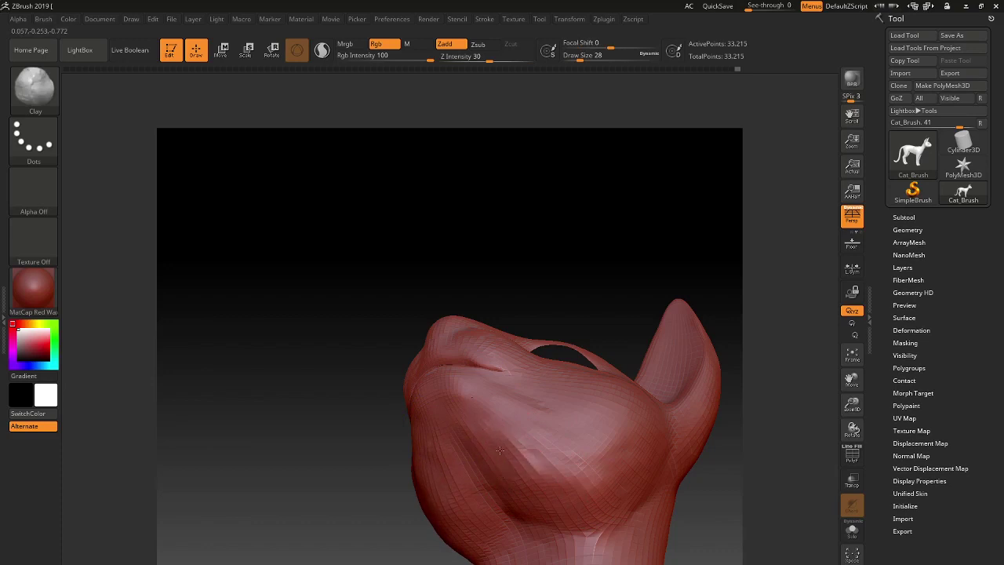
shift+drag(538, 460, 594, 502)
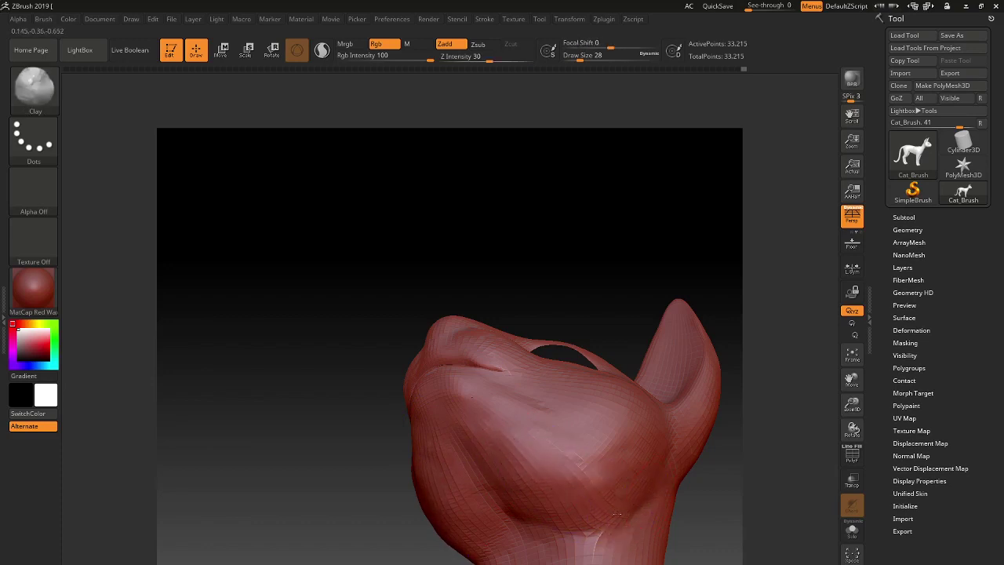
right_drag(565, 313, 687, 460)
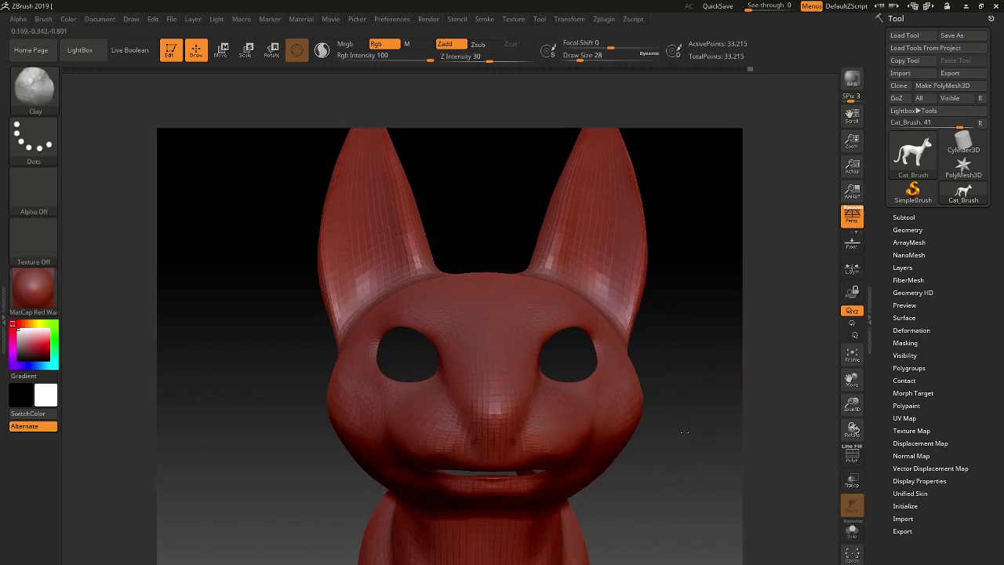
Smooth the surface of the cat's ear and cheek
key(shift)
ctrl+right_drag(692, 429, 639, 377)
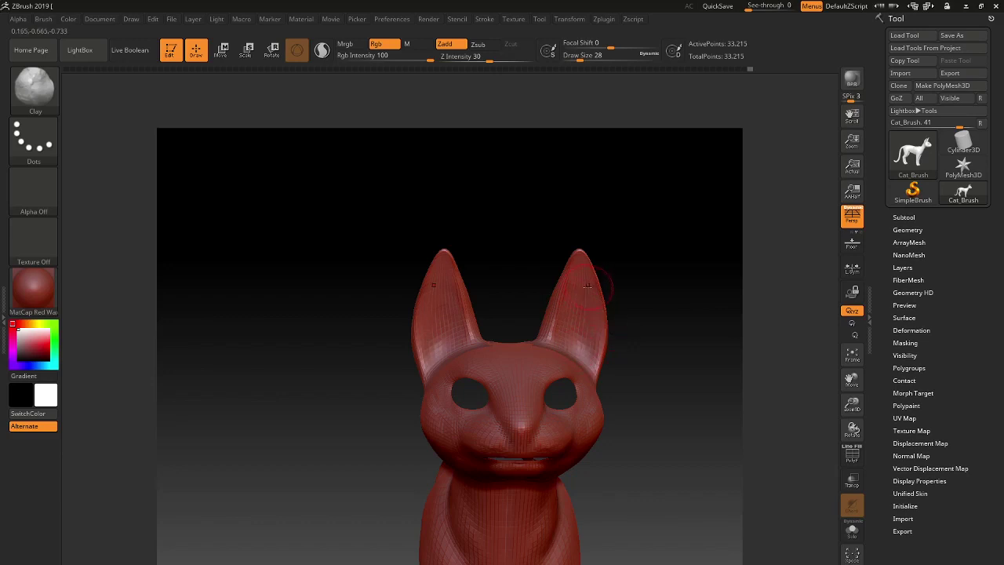
mouse_move(672, 354)
right_down()
mouse_move(632, 360)
mouse_move(601, 383)
right_up()
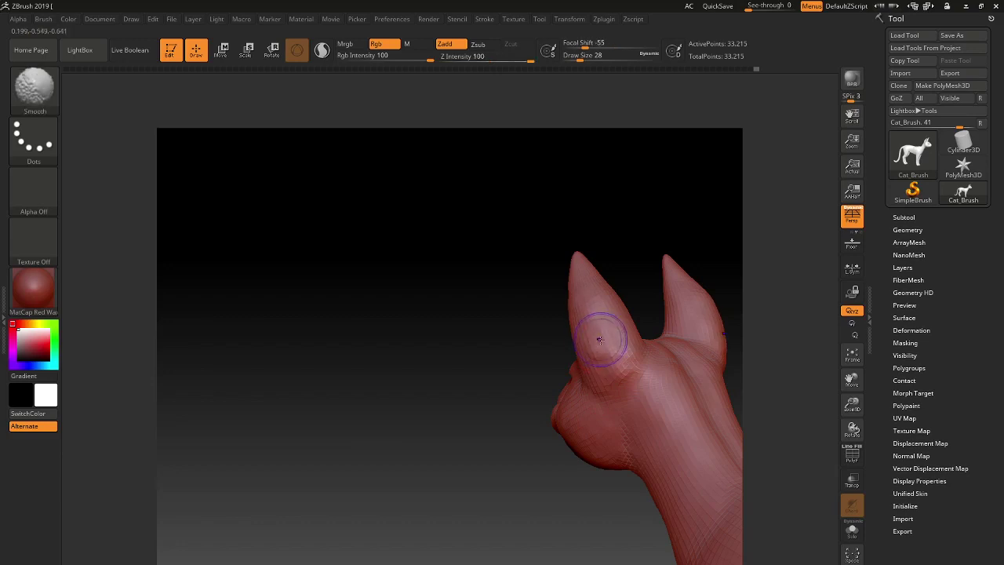
shift+drag(601, 337, 612, 375)
mouse_move(487, 453)
mouse_down()
mouse_move(542, 499)
mouse_move(611, 414)
mouse_up()
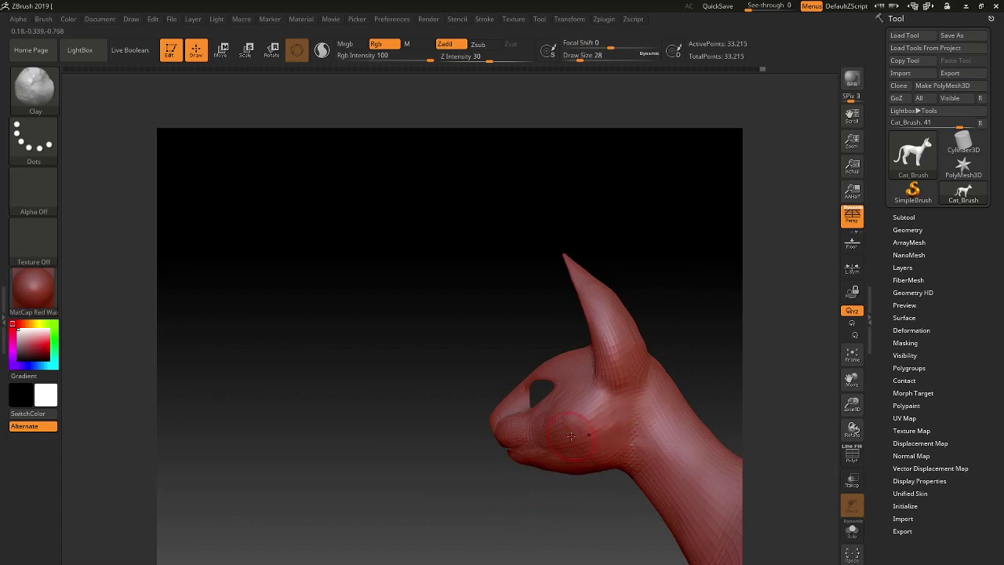
At draw size 36, add and smooth clay on the cheek, then enlarge the brush to 48
key(bracketright)
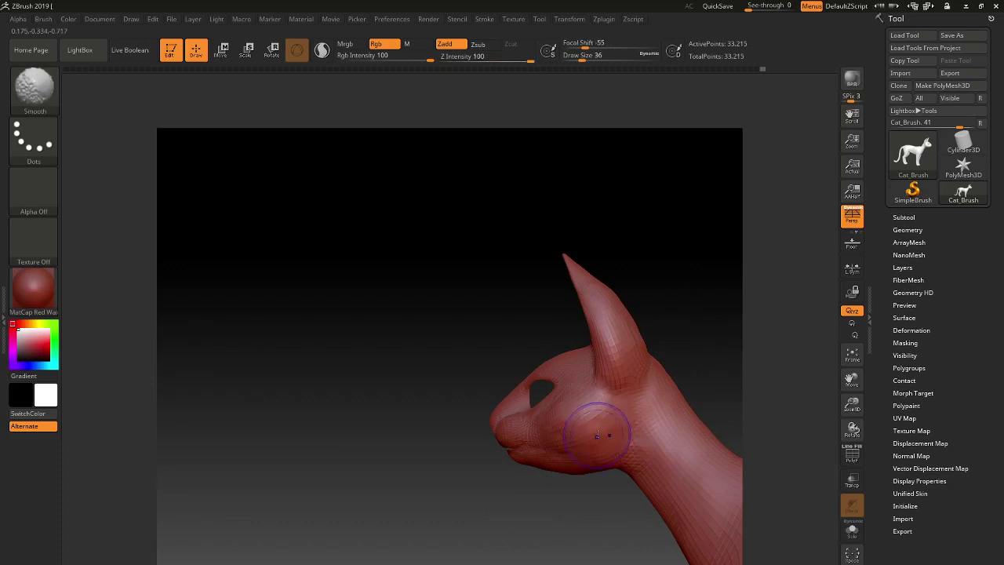
mouse_move(590, 450)
right_down()
mouse_move(523, 516)
mouse_move(656, 429)
mouse_move(638, 365)
right_up()
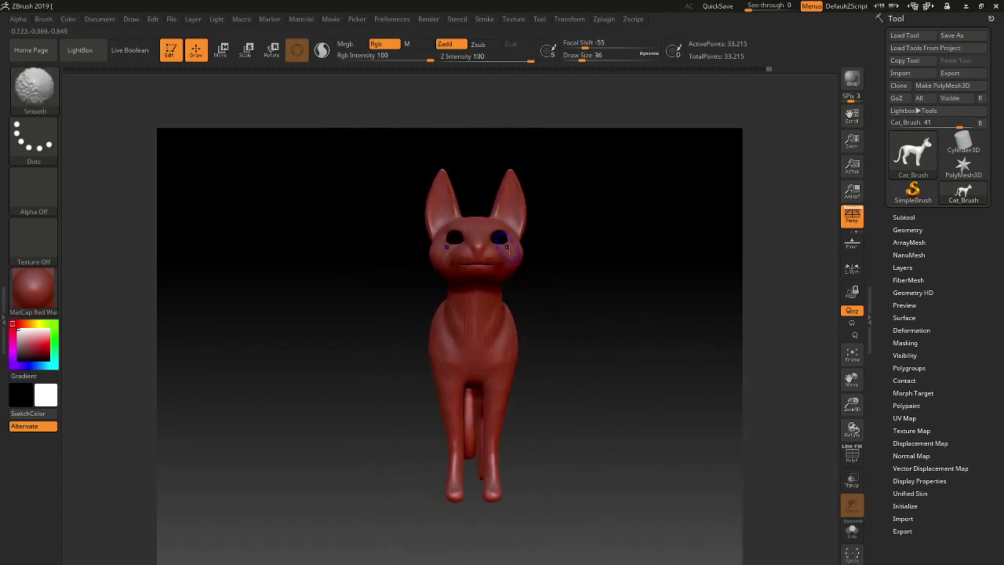
alt+right_drag(623, 332, 628, 354)
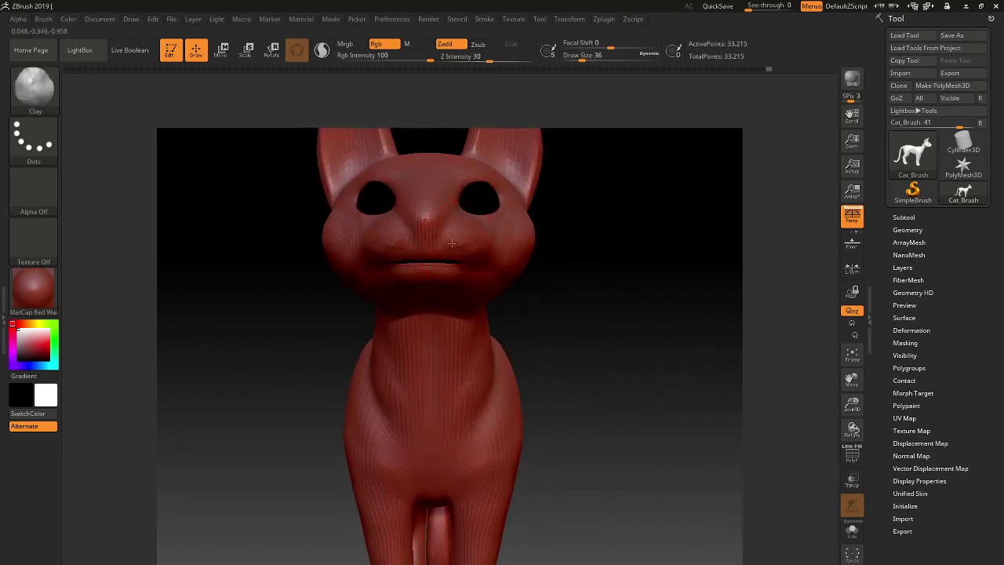
mouse_move(464, 244)
mouse_down()
mouse_move(483, 282)
mouse_move(510, 240)
mouse_up()
drag(685, 310, 442, 424)
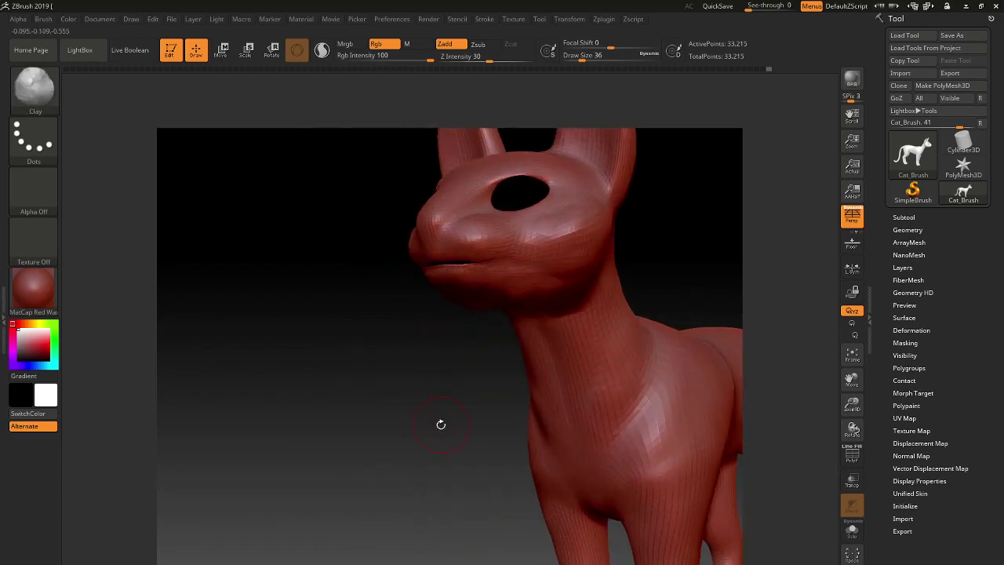
mouse_move(441, 424)
alt+right_down()
mouse_move(533, 396)
mouse_move(431, 403)
mouse_move(482, 410)
alt+right_up()
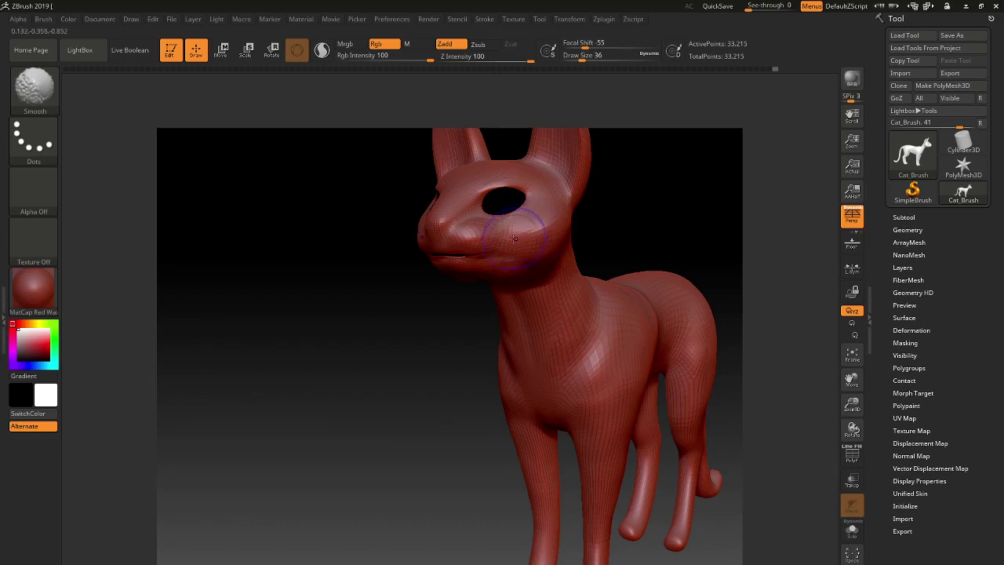
mouse_move(612, 294)
right_down()
mouse_move(673, 225)
mouse_move(616, 179)
mouse_move(562, 279)
mouse_move(632, 274)
mouse_move(559, 438)
right_up()
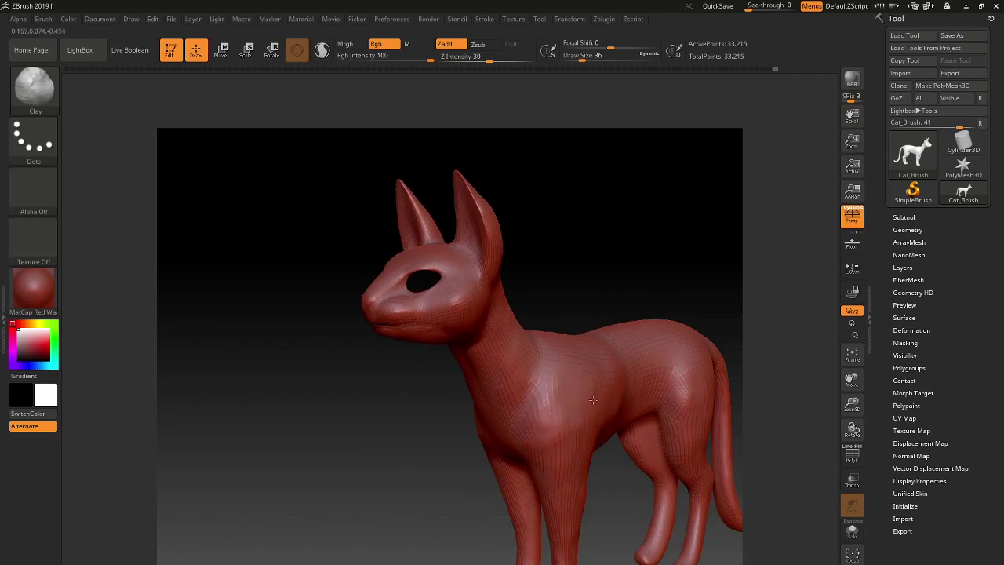
key(bracketright)
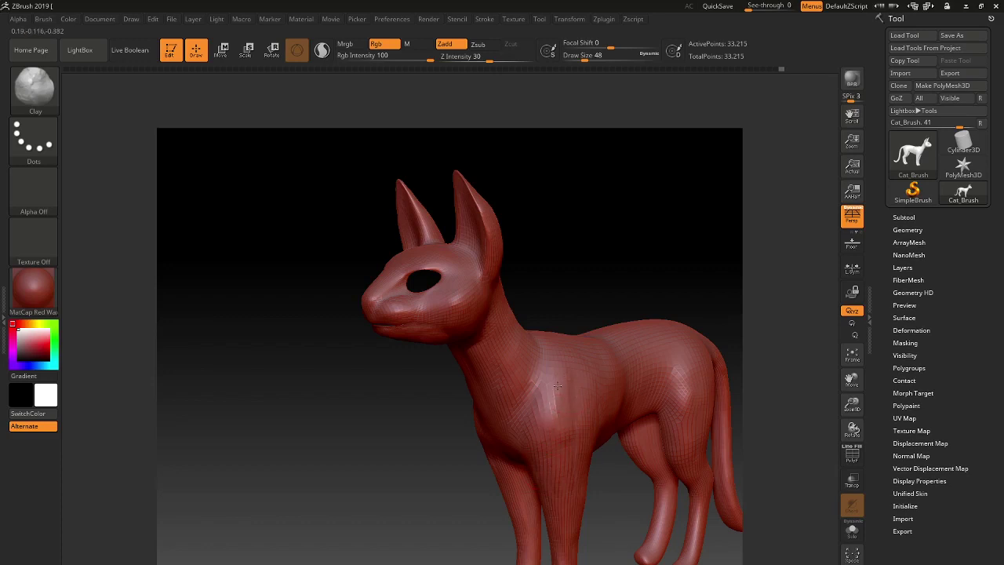
Build a clay bulge on the chest and smooth the shoulder and front leg
drag(558, 420, 587, 428)
right_drag(580, 467, 599, 425)
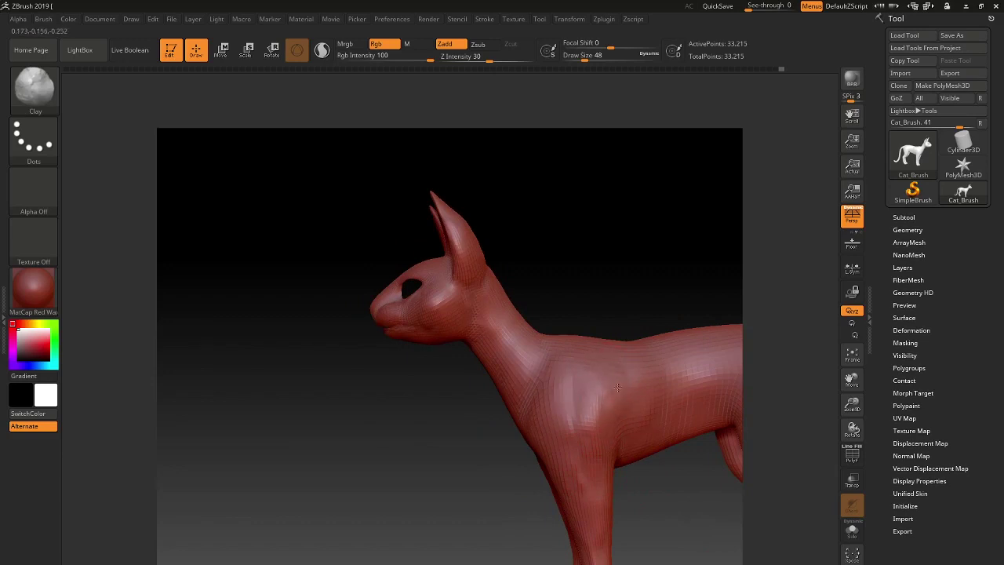
drag(604, 379, 591, 370)
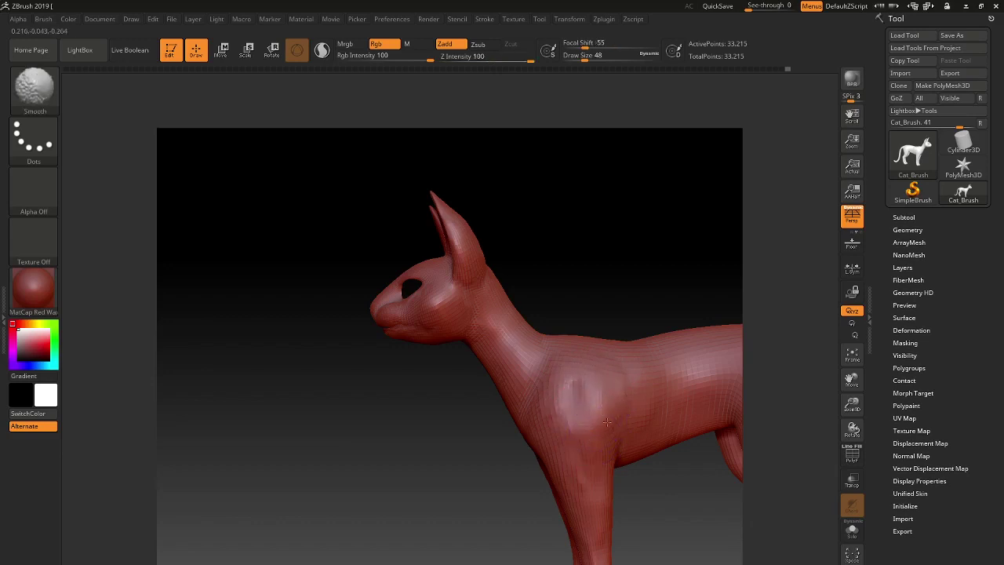
drag(596, 290, 635, 277)
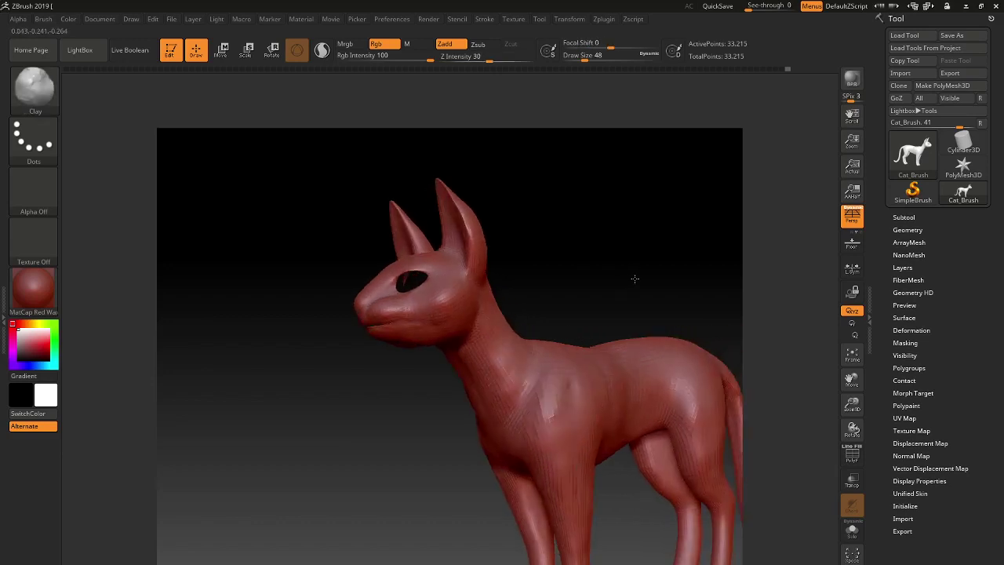
drag(637, 505, 578, 478)
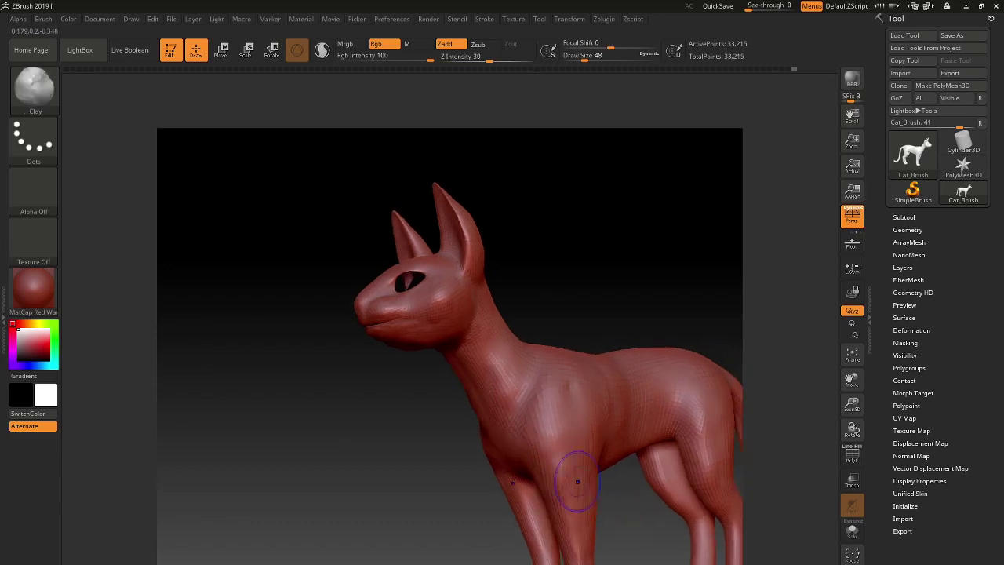
Turn the cat side-on to show the tail and reduce the brush draw size to 27
drag(585, 534, 566, 413)
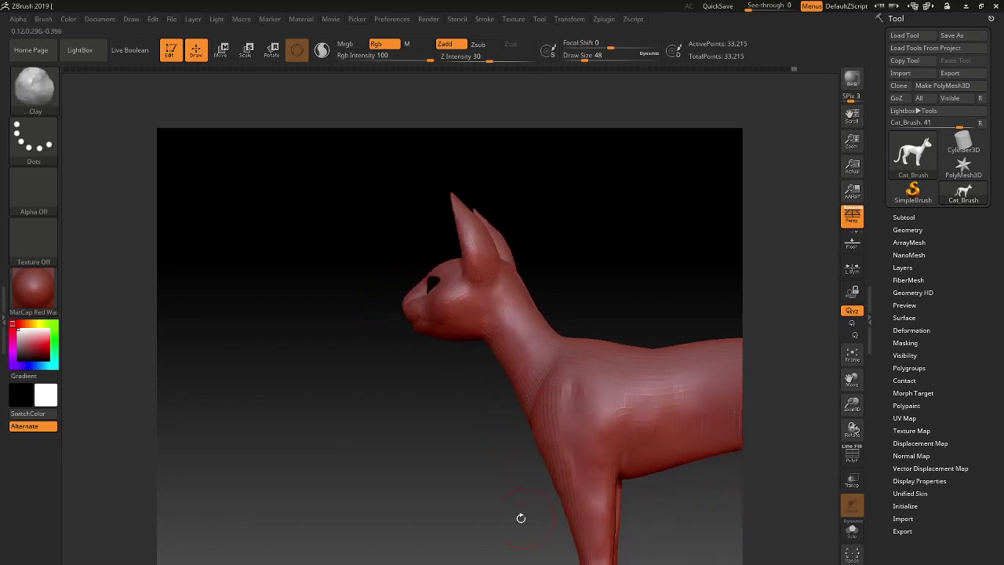
right_drag(521, 515, 551, 467)
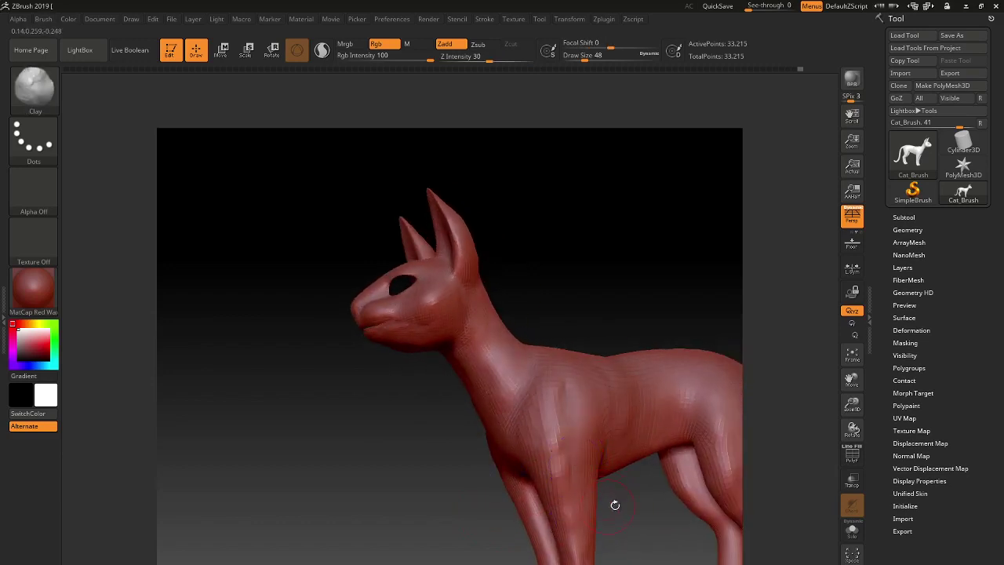
mouse_move(616, 511)
alt+right_down()
mouse_move(605, 392)
mouse_move(538, 331)
alt+right_up()
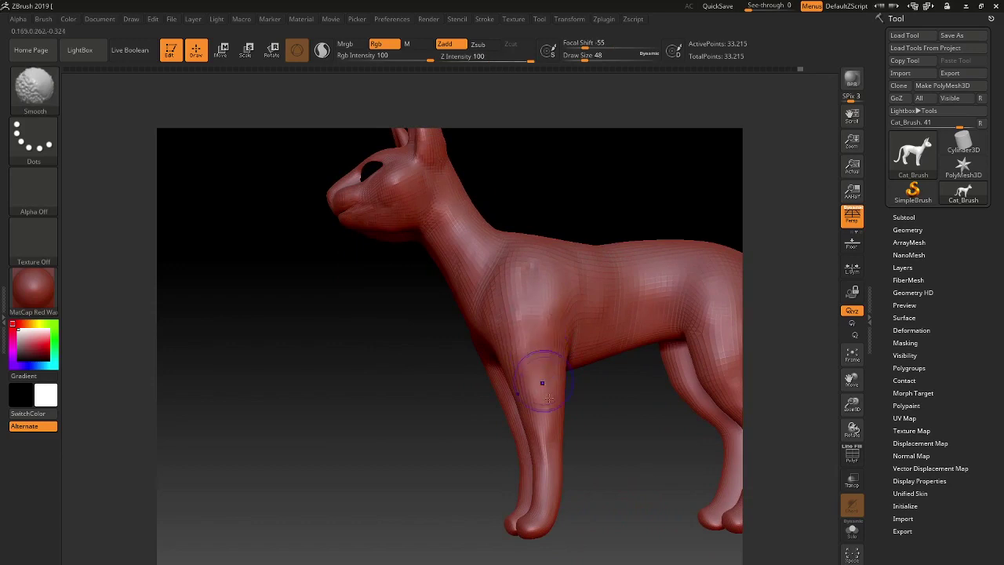
right_drag(539, 381, 565, 280)
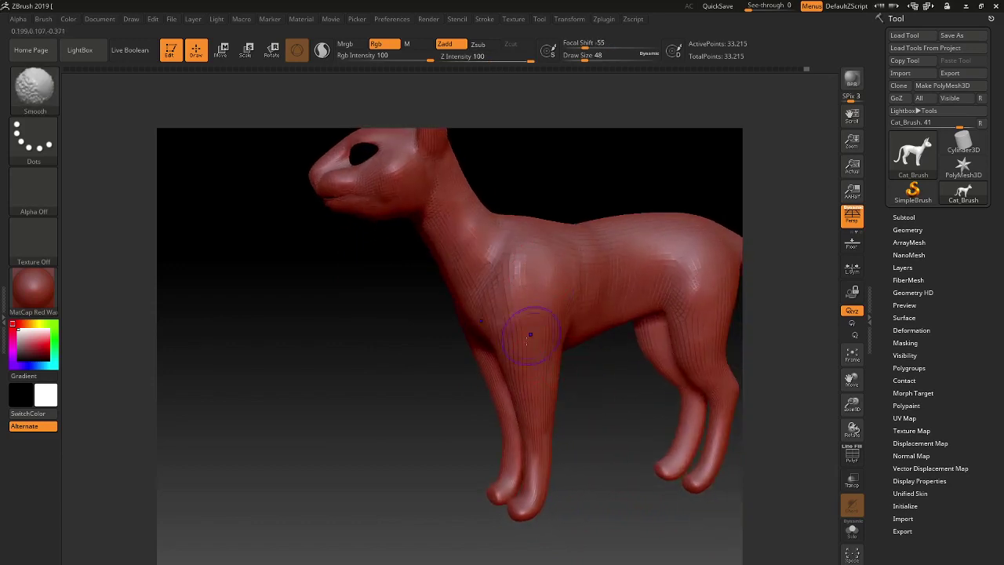
mouse_move(527, 337)
right_down()
mouse_move(599, 430)
mouse_move(506, 287)
right_up()
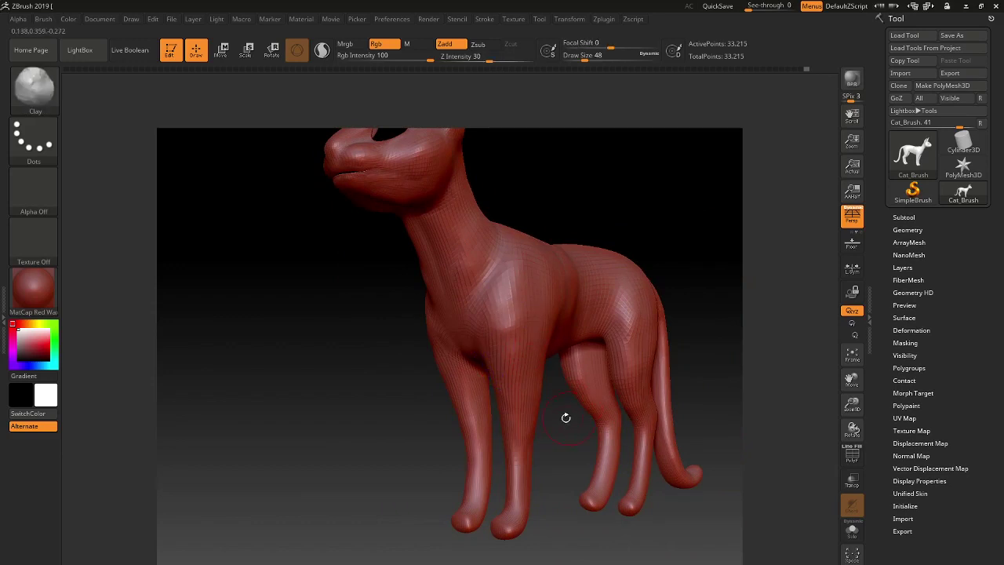
right_drag(566, 418, 563, 425)
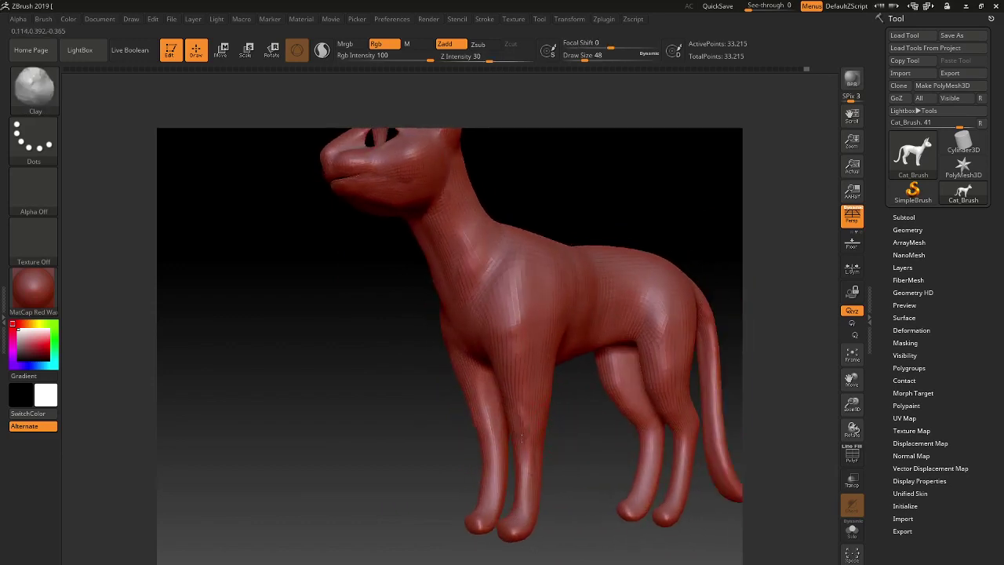
key(bracketleft)
key(bracketleft)
key(bracketleft)
key(bracketleft)
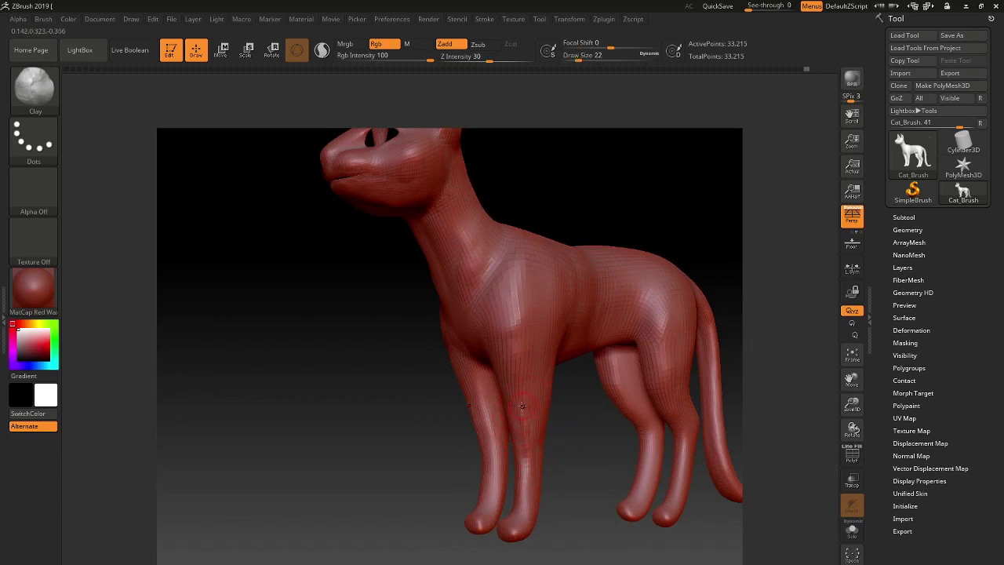
key(s)
drag(529, 401, 521, 403)
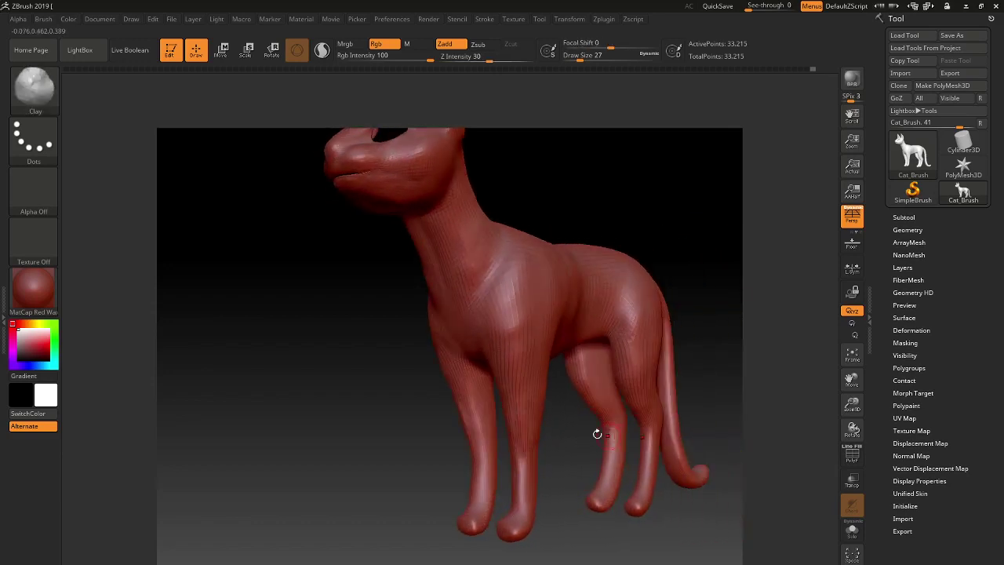
drag(561, 457, 537, 460)
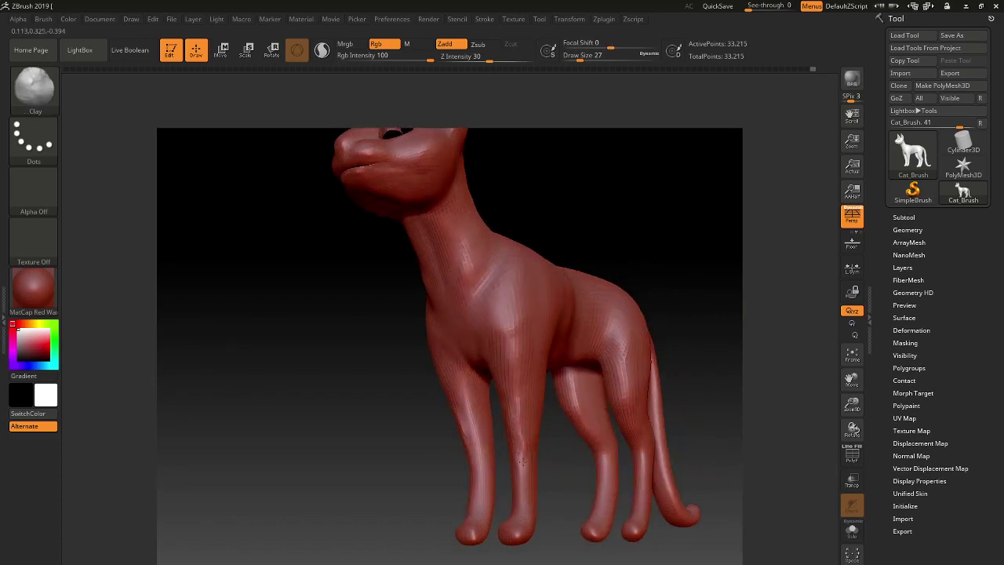
Add clay mass down the front leg and smooth its surface
ctrl+right_drag(514, 441, 526, 493)
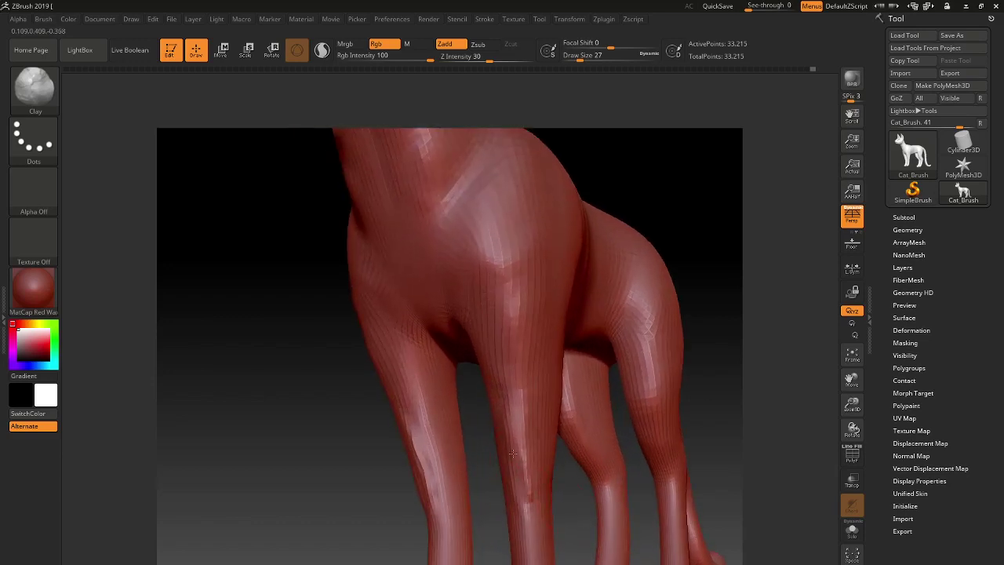
drag(512, 453, 519, 499)
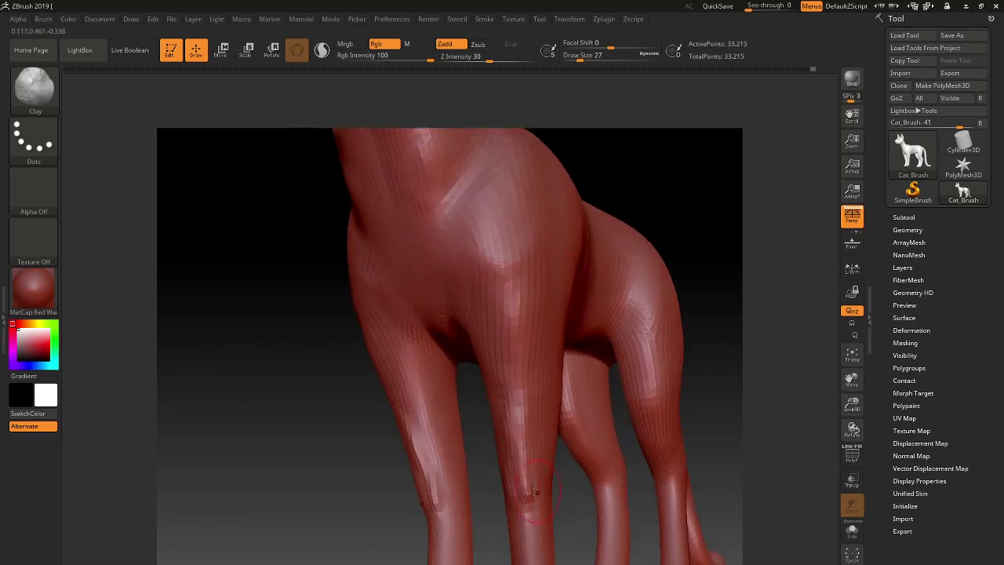
shift+drag(541, 463, 523, 514)
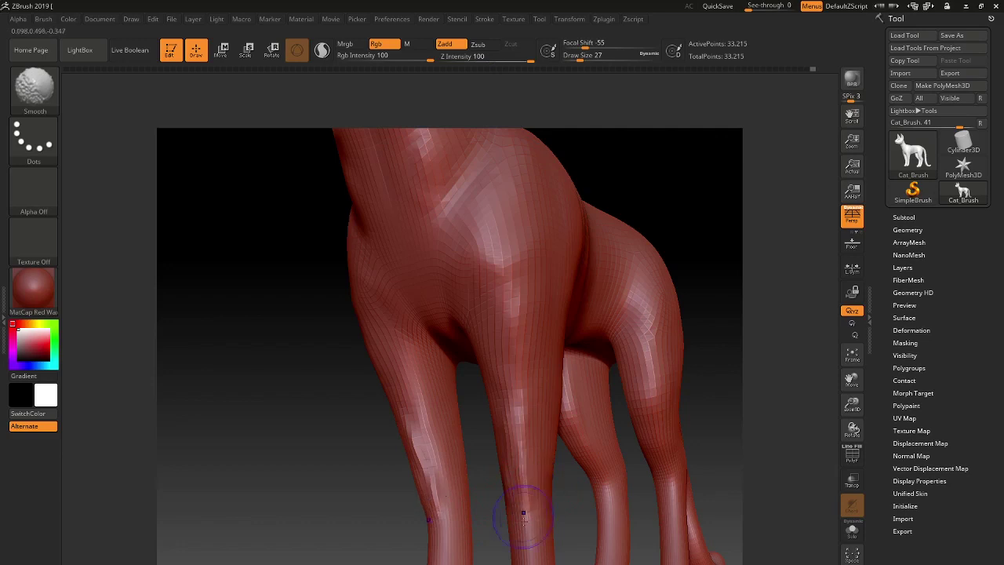
right_drag(374, 509, 509, 455)
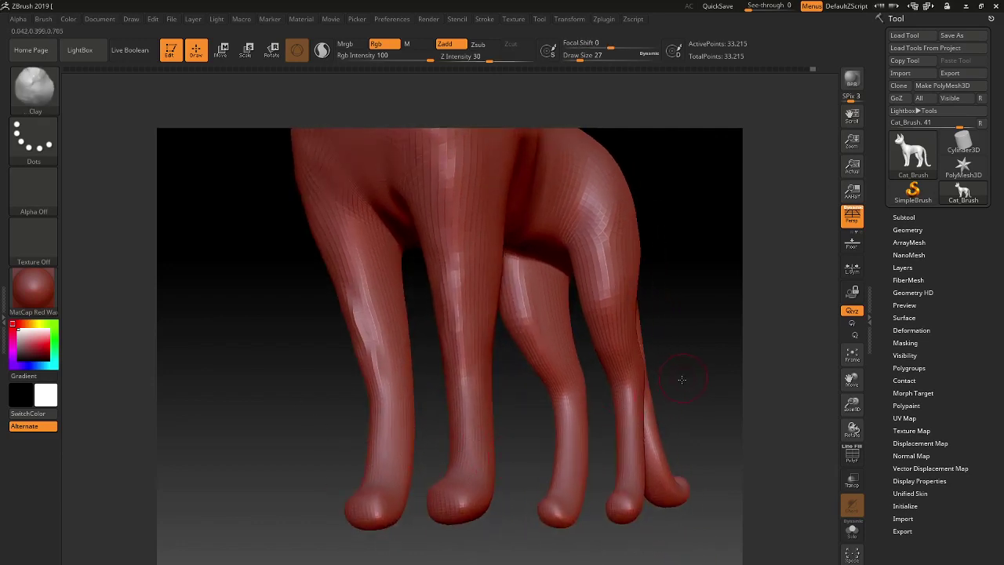
right_drag(682, 380, 513, 377)
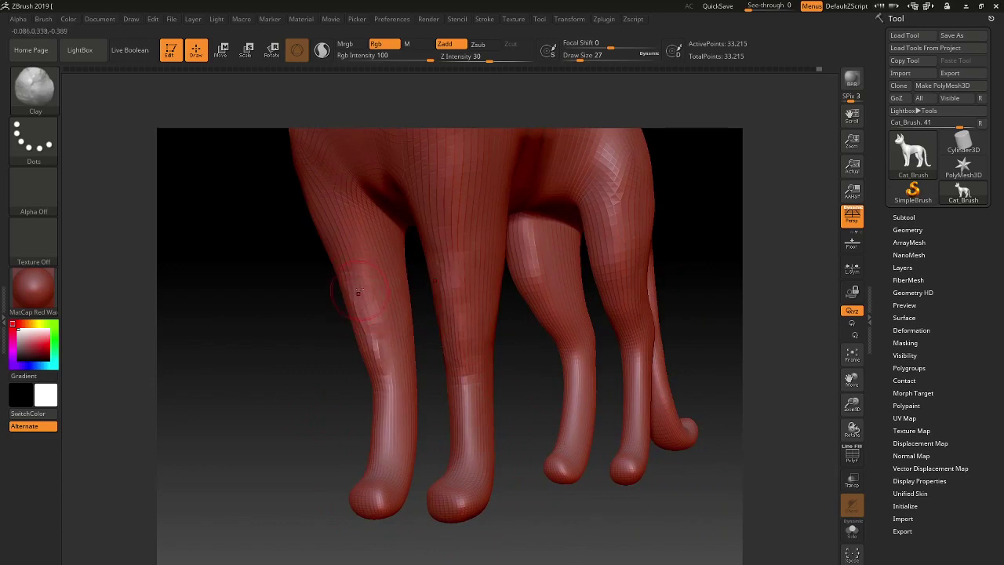
shift+drag(373, 341, 408, 400)
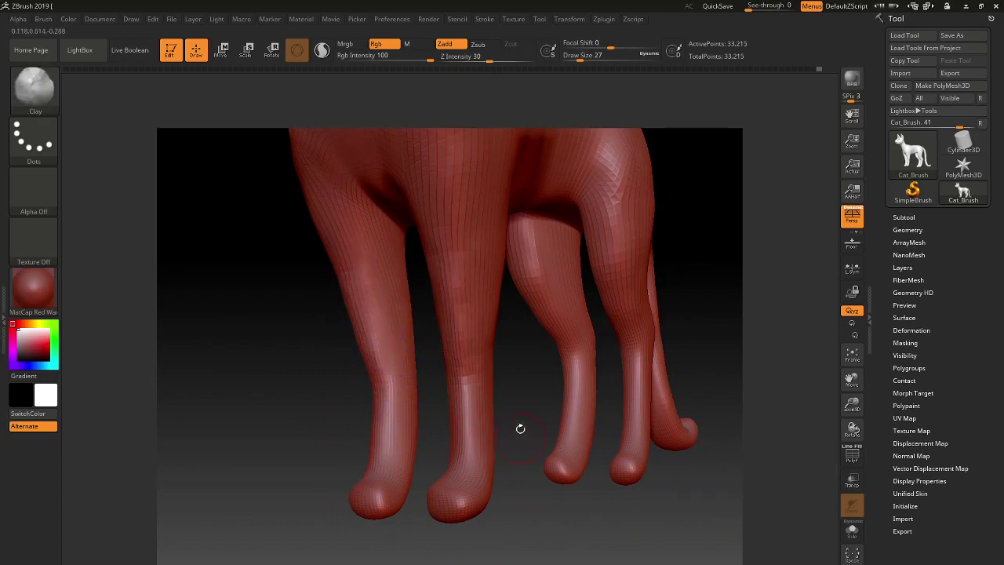
View the legs from the front and side, then set the brush draw size to 31
right_drag(520, 426, 570, 340)
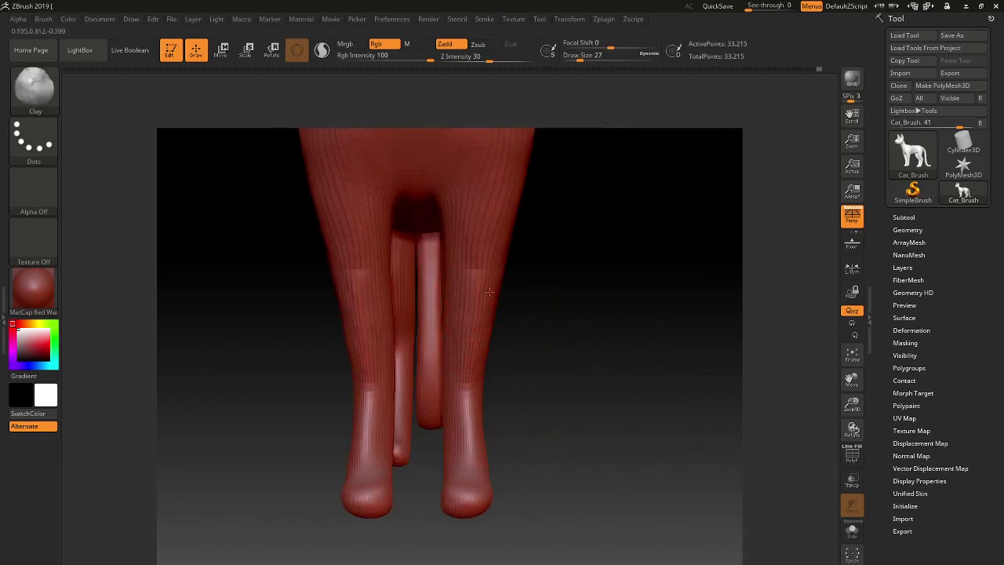
right_drag(631, 364, 602, 363)
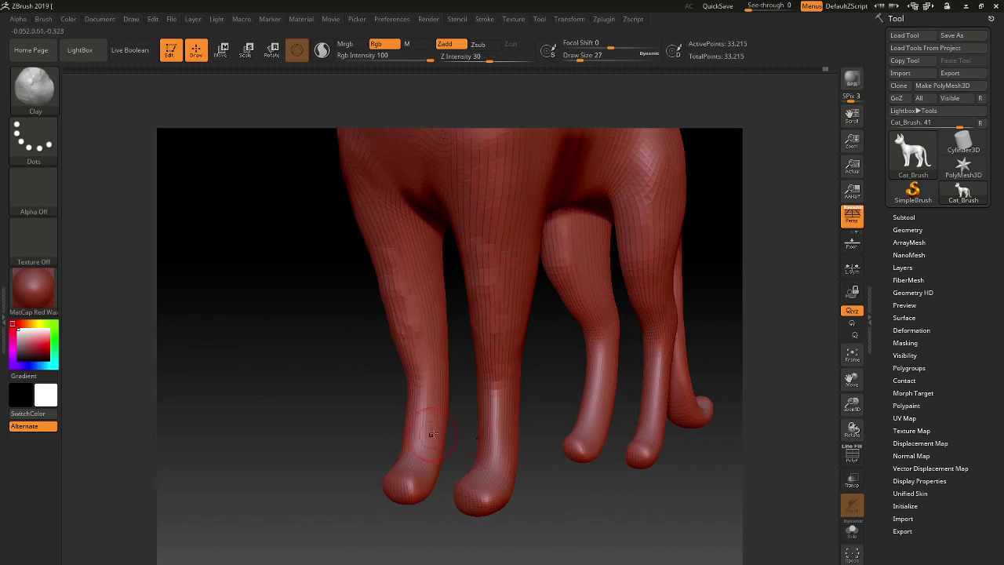
key(s)
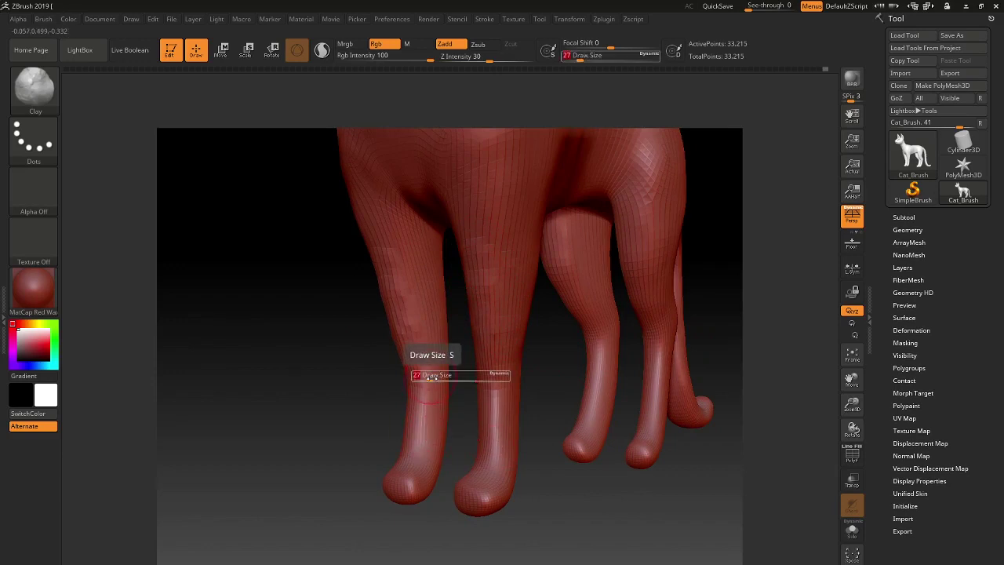
drag(431, 376, 431, 379)
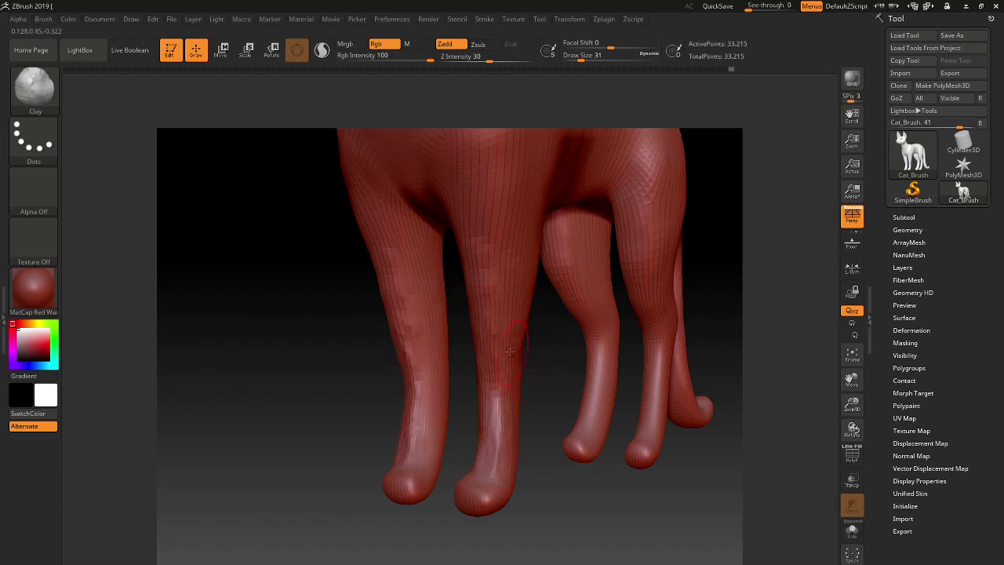
Smooth the front legs along their length and round out the paw tip with clay
right_drag(510, 352, 547, 376)
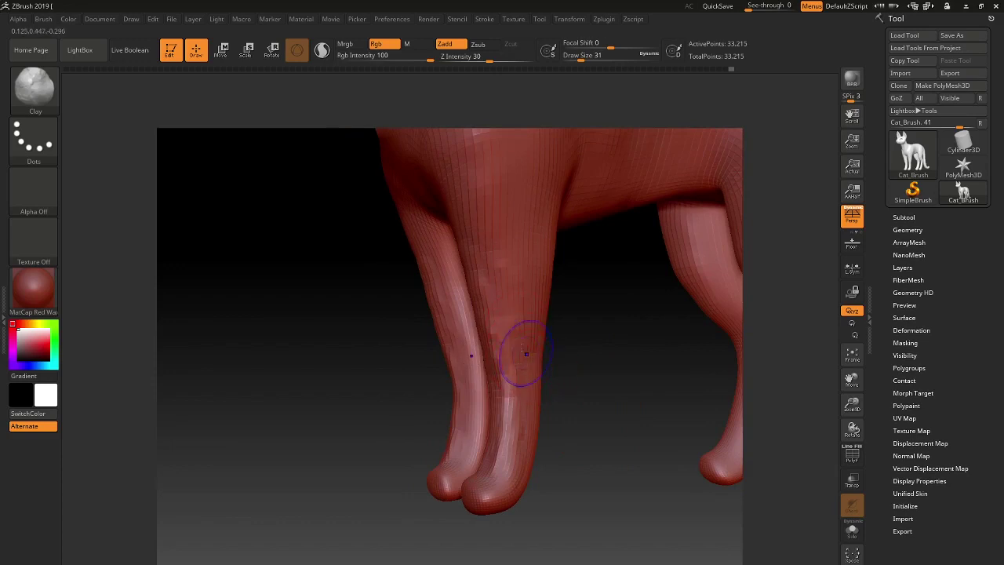
shift+drag(516, 348, 510, 356)
right_drag(511, 356, 565, 361)
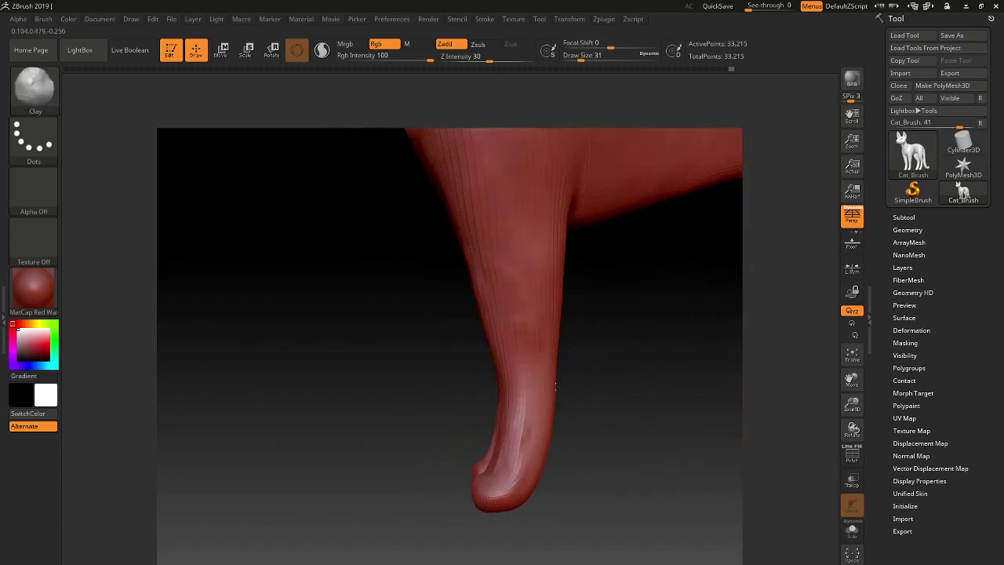
drag(518, 466, 490, 491)
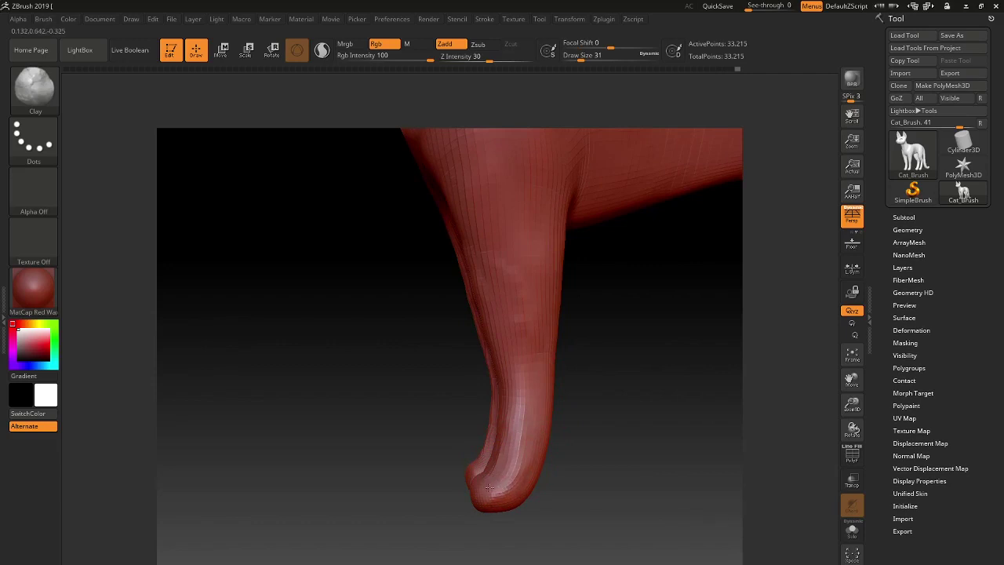
mouse_move(571, 482)
mouse_down()
mouse_move(628, 447)
mouse_move(625, 437)
mouse_up()
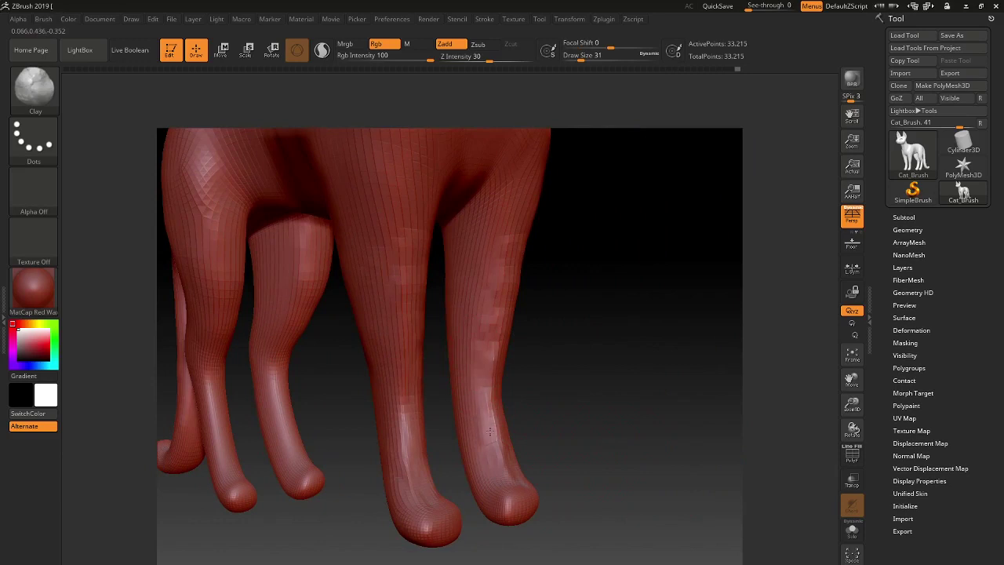
shift+drag(482, 337, 479, 453)
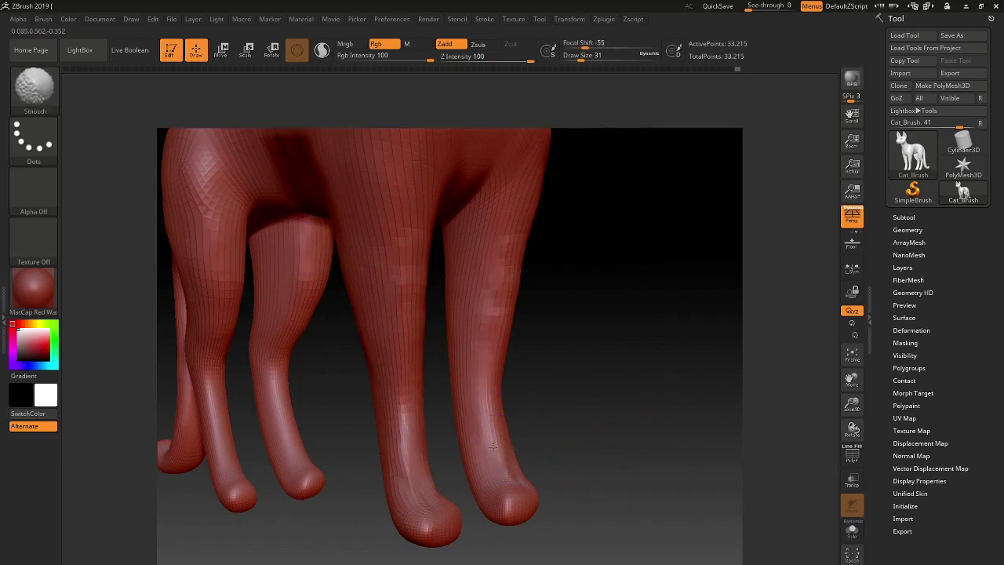
mouse_move(587, 433)
mouse_down()
mouse_move(521, 444)
mouse_move(506, 478)
mouse_up()
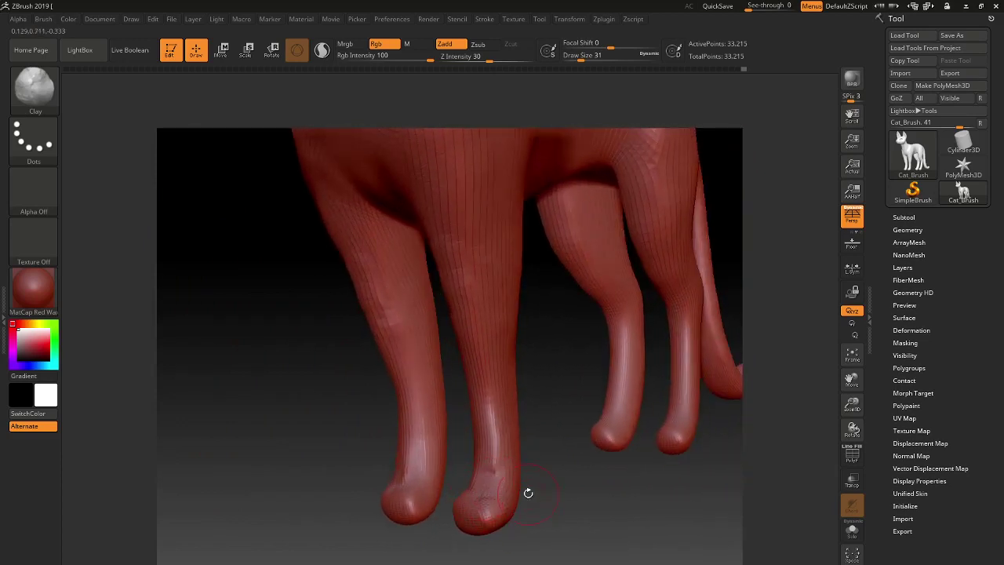
Orbit and zoom to show the hind leg beside the front leg
key(ctrl)
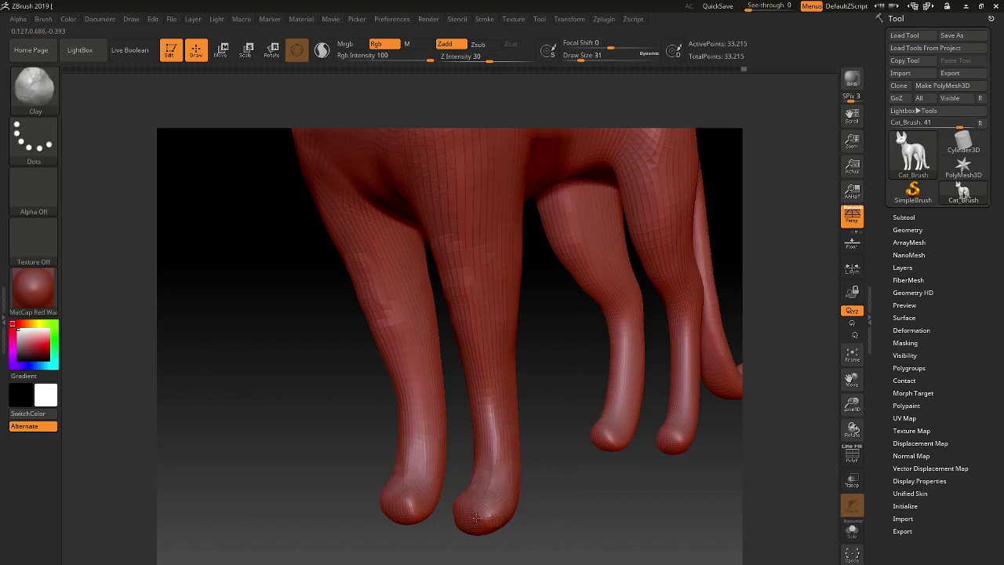
drag(565, 497, 600, 496)
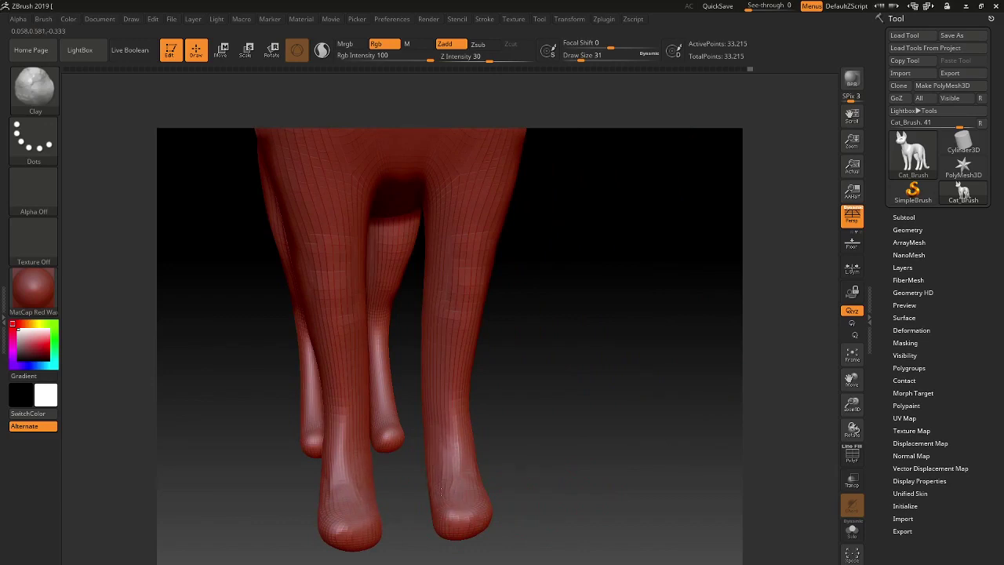
drag(512, 502, 453, 487)
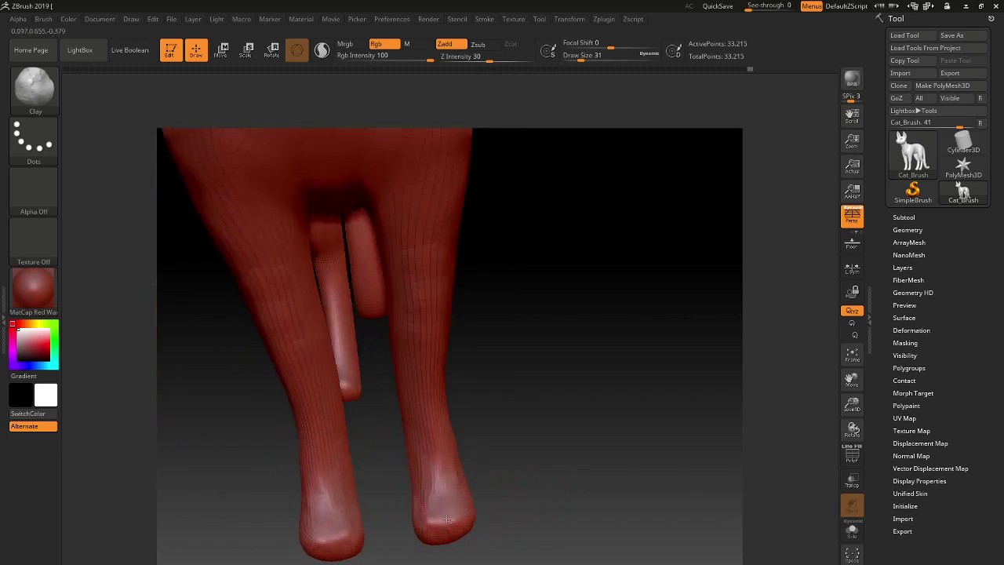
drag(447, 522, 434, 533)
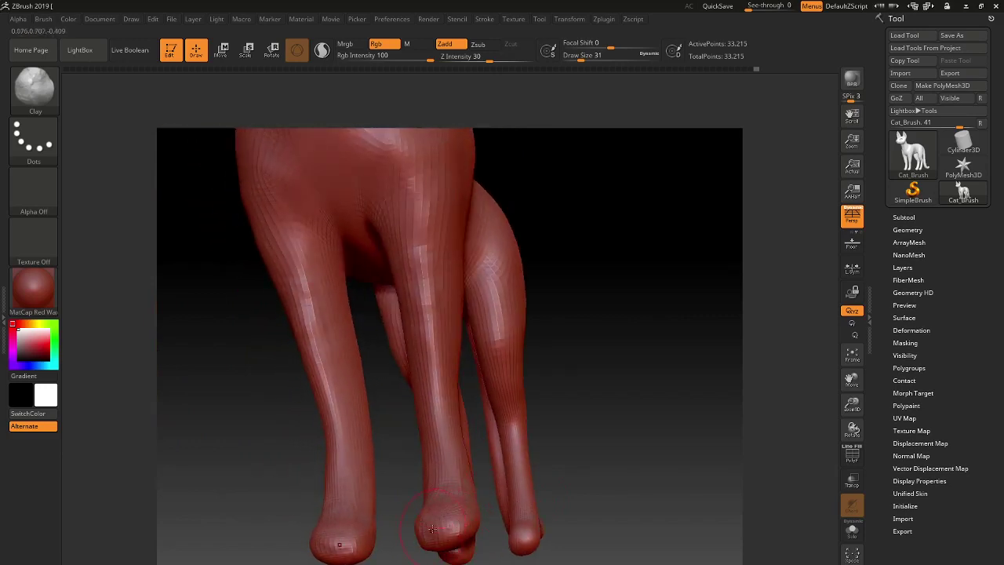
alt+drag(439, 522, 471, 507)
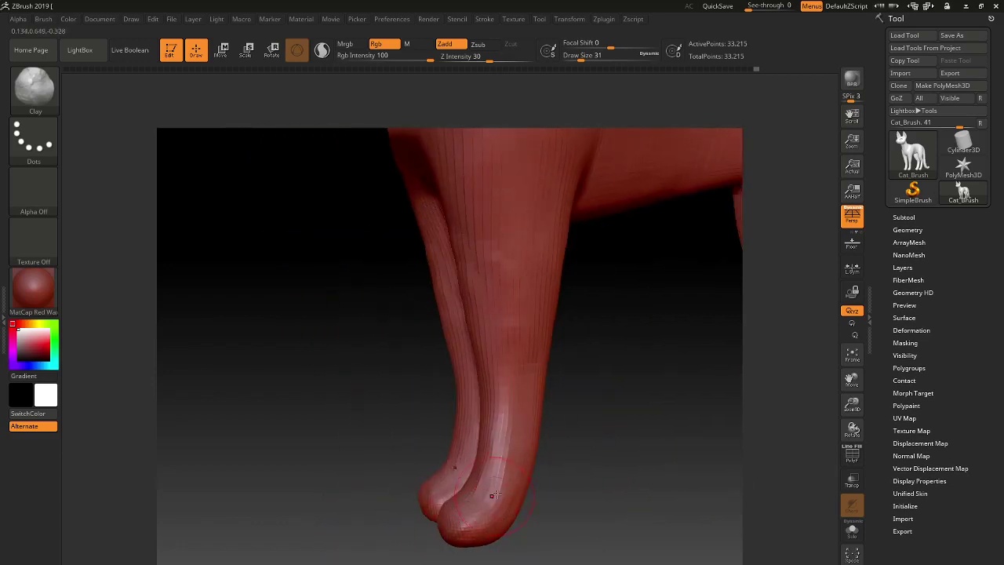
mouse_move(495, 495)
mouse_down()
mouse_move(547, 512)
mouse_move(520, 530)
mouse_up()
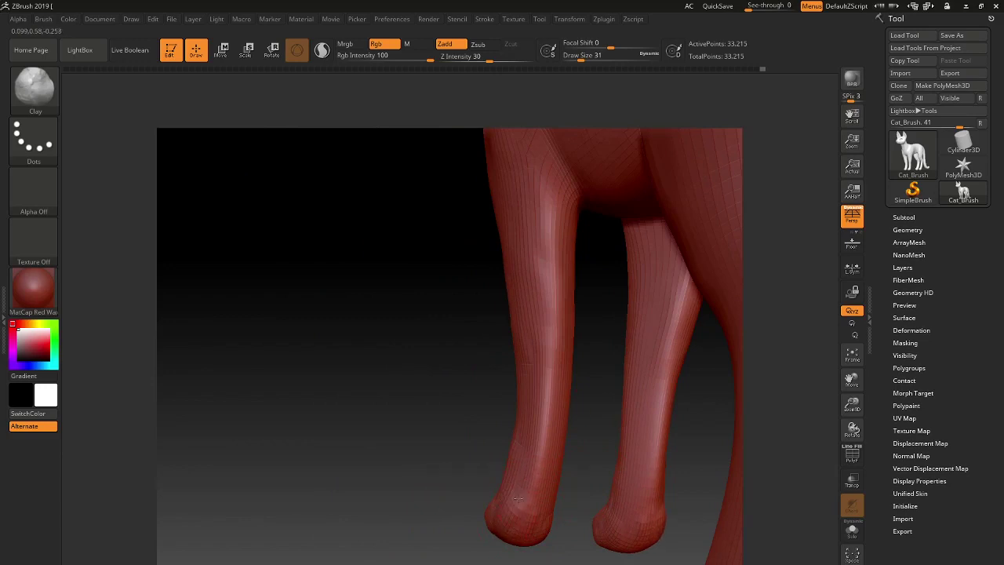
Smooth the noisy stripes down each upper front leg for clean, even contours
drag(414, 538, 425, 513)
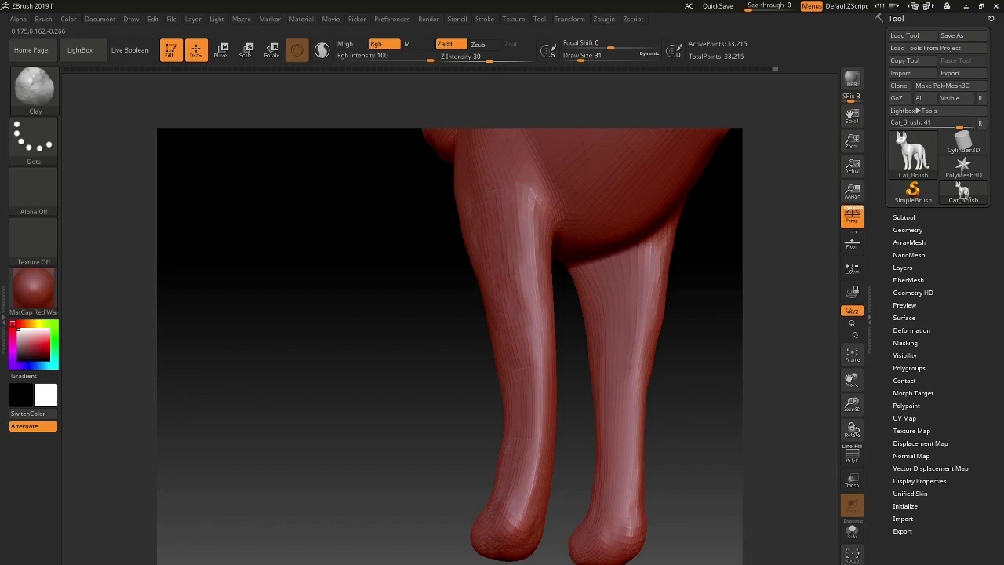
mouse_move(555, 289)
mouse_down()
mouse_move(396, 372)
mouse_move(623, 332)
mouse_up()
mouse_move(511, 319)
shift+mouse_down()
mouse_move(477, 288)
mouse_move(455, 174)
mouse_move(477, 267)
mouse_move(471, 291)
mouse_move(482, 303)
mouse_move(479, 173)
shift+mouse_up()
mouse_move(655, 284)
mouse_down()
mouse_move(648, 356)
mouse_move(560, 332)
mouse_move(560, 354)
mouse_move(461, 417)
mouse_up()
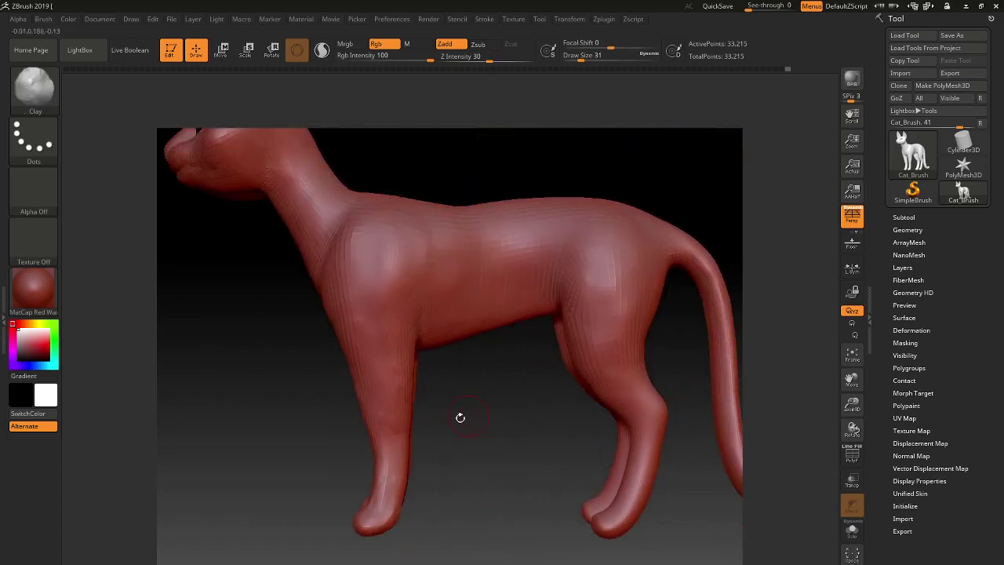
mouse_move(394, 371)
shift+mouse_down()
mouse_move(393, 415)
mouse_move(423, 463)
mouse_move(362, 374)
shift+mouse_up()
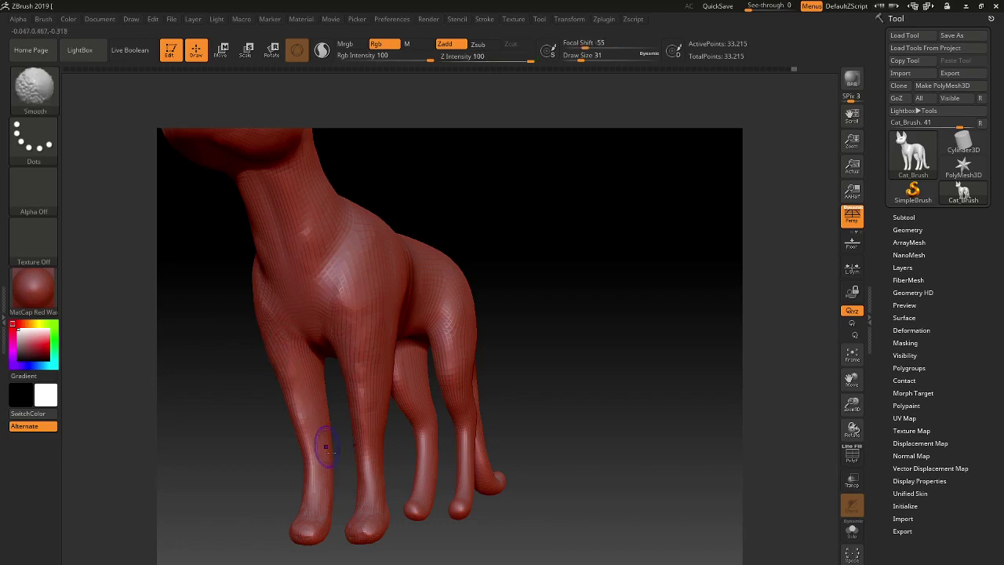
drag(513, 373, 547, 371)
mouse_move(532, 416)
mouse_down()
mouse_move(612, 406)
mouse_move(578, 415)
mouse_move(594, 387)
mouse_move(695, 447)
mouse_move(652, 455)
mouse_move(379, 324)
mouse_up()
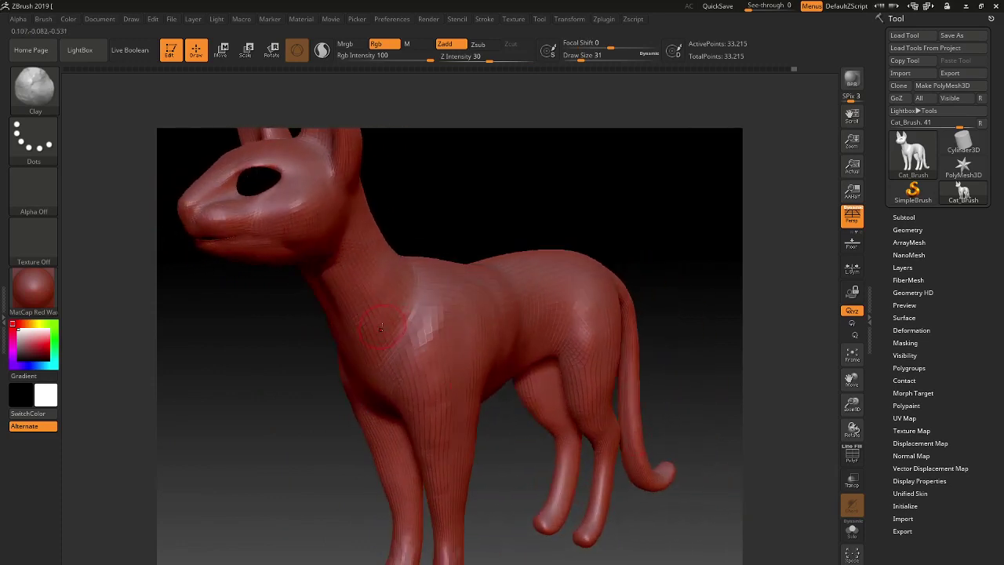
Increase the brush draw size to 51 and check the cat from front, side and three-quarter views
key(])
shift+drag(482, 207, 489, 207)
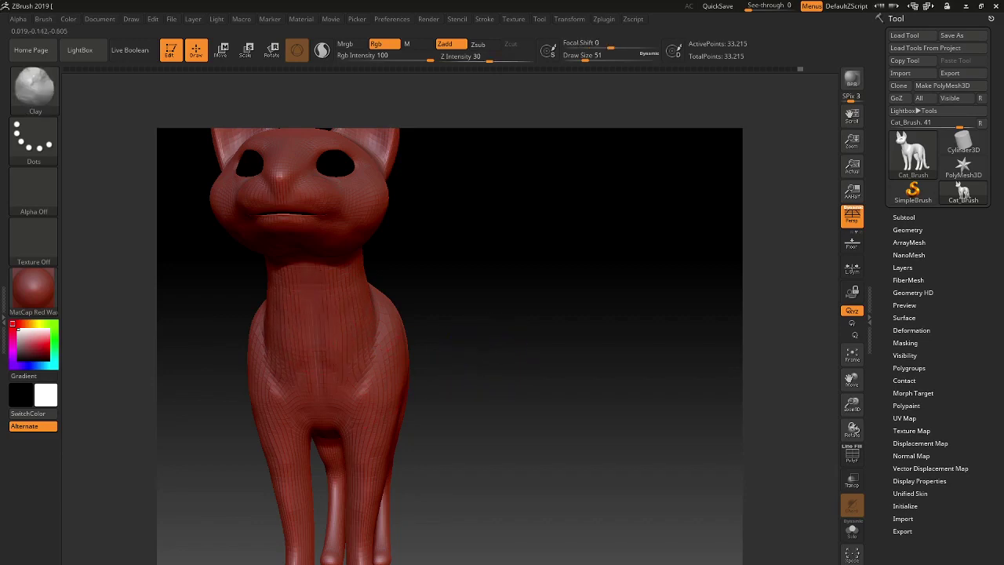
drag(541, 337, 524, 336)
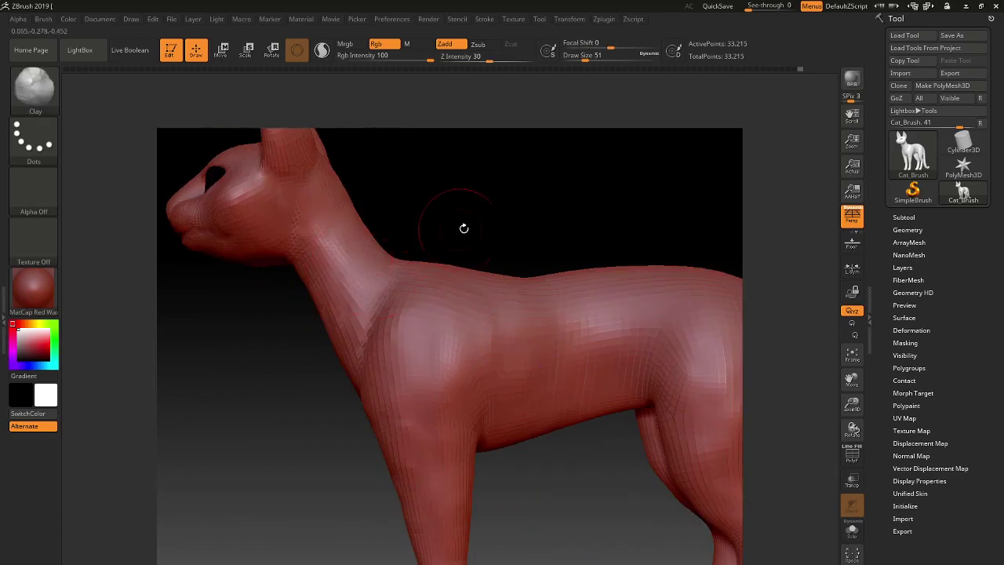
mouse_move(495, 233)
mouse_down()
mouse_move(518, 307)
mouse_move(542, 293)
mouse_move(399, 393)
mouse_up()
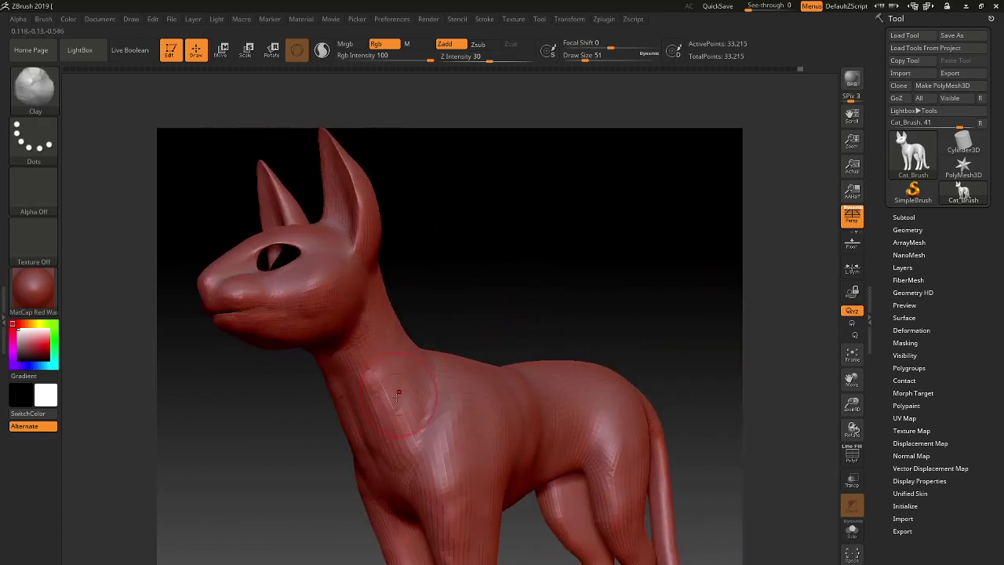